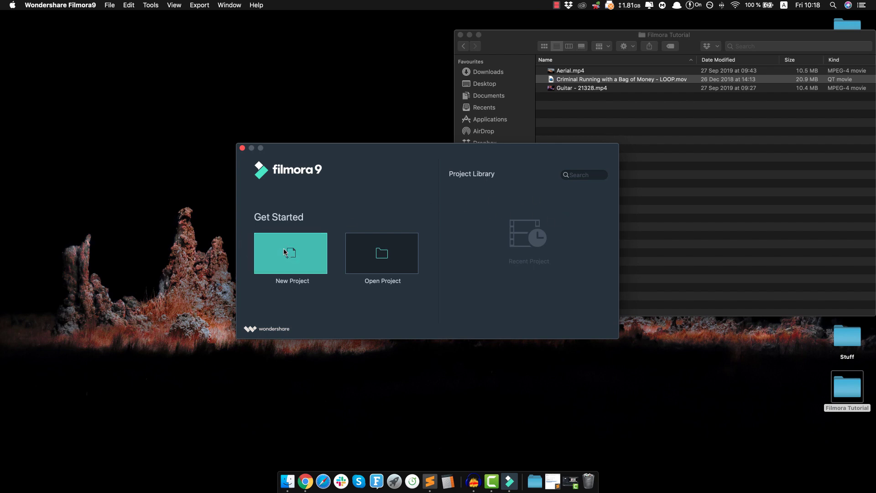
# Step: Create a new project and enlarge and reposition the editor window on the desktop
pyautogui.click(303, 271)
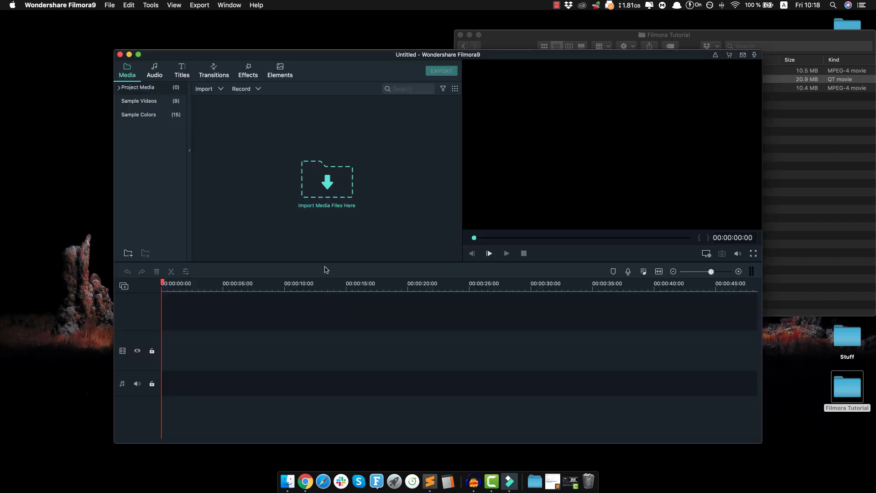
pyautogui.moveTo(293, 57); pyautogui.dragTo(275, 71)
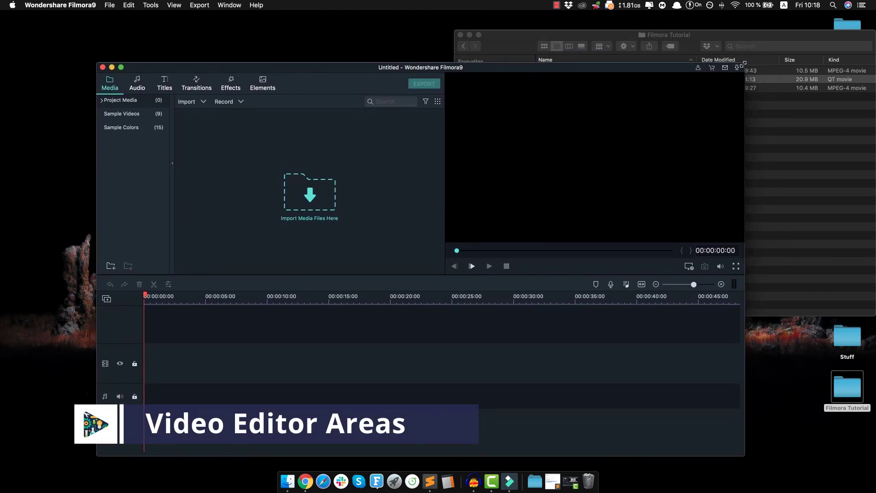
pyautogui.moveTo(743, 64); pyautogui.dragTo(825, 39)
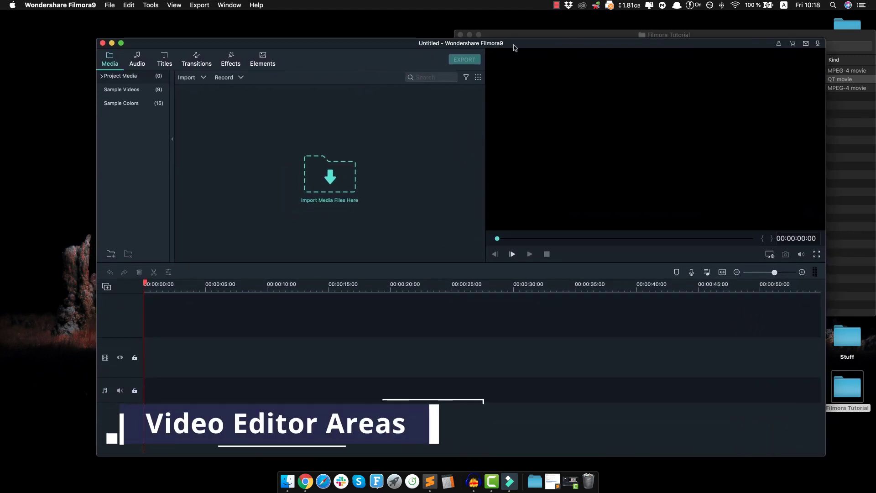
pyautogui.moveTo(513, 48); pyautogui.dragTo(500, 47)
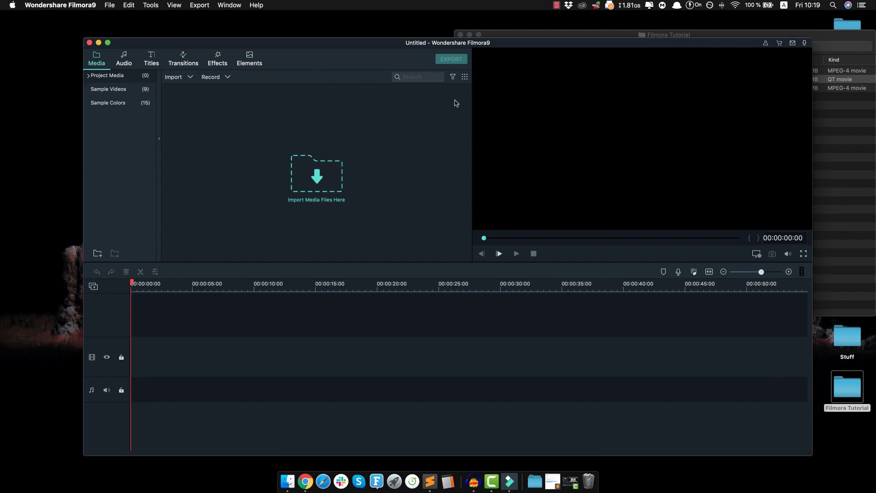
# Step: Look through the audio, titles, transitions, effects and elements libraries, and return to the project media
pyautogui.click(127, 66)
pyautogui.click(158, 64)
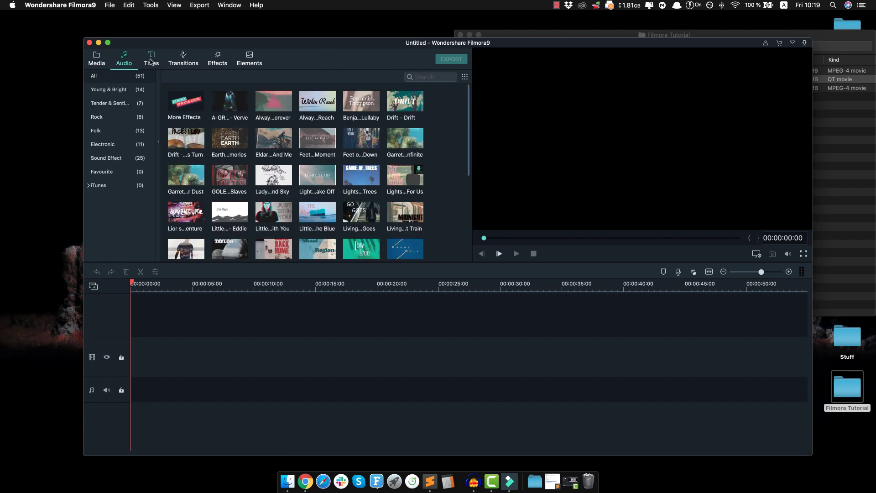
pyautogui.click(191, 62)
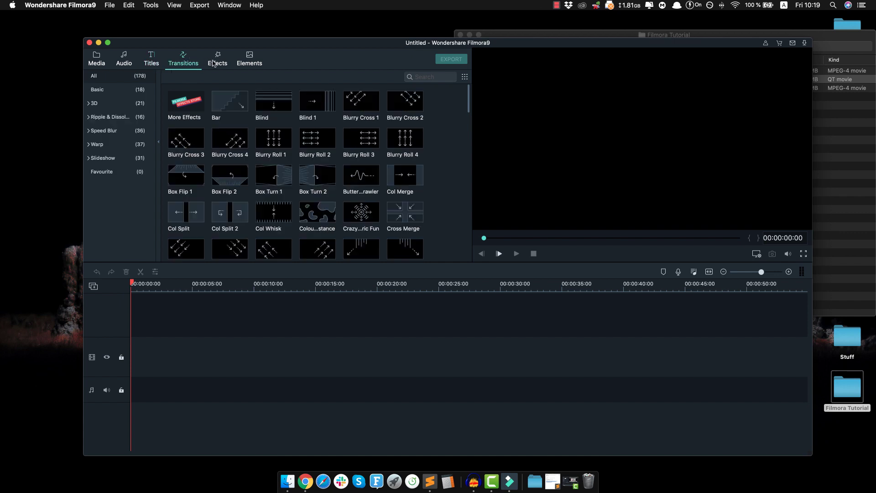
pyautogui.click(218, 62)
pyautogui.click(249, 62)
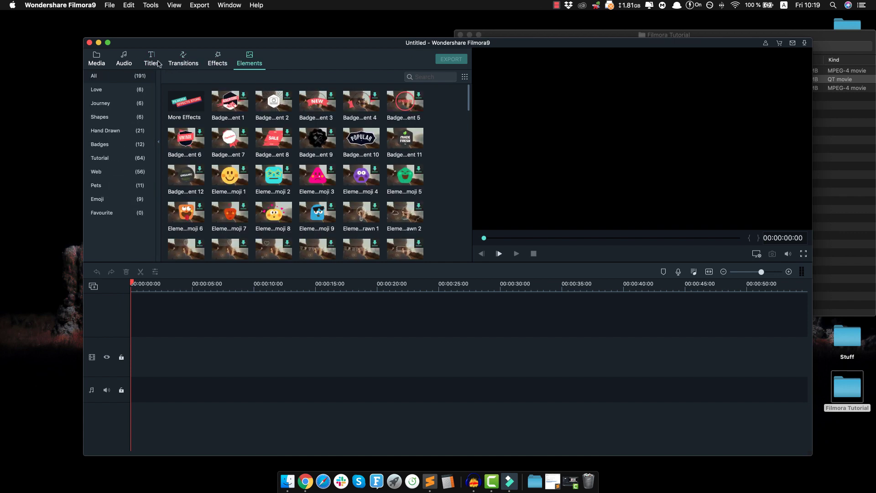
pyautogui.click(96, 58)
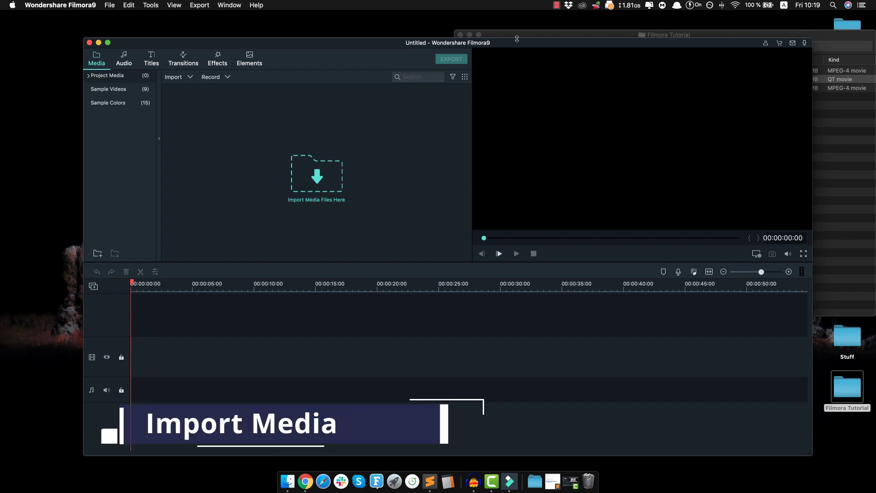
# Step: Import Aerial.mp4, Criminal Running with a Bag of Money - LOOP.mov and Guitar - 21328.mp4 from the Filmora Tutorial folder into the project media
pyautogui.moveTo(542, 35); pyautogui.dragTo(543, 16)
pyautogui.moveTo(575, 85); pyautogui.dragTo(586, 54)
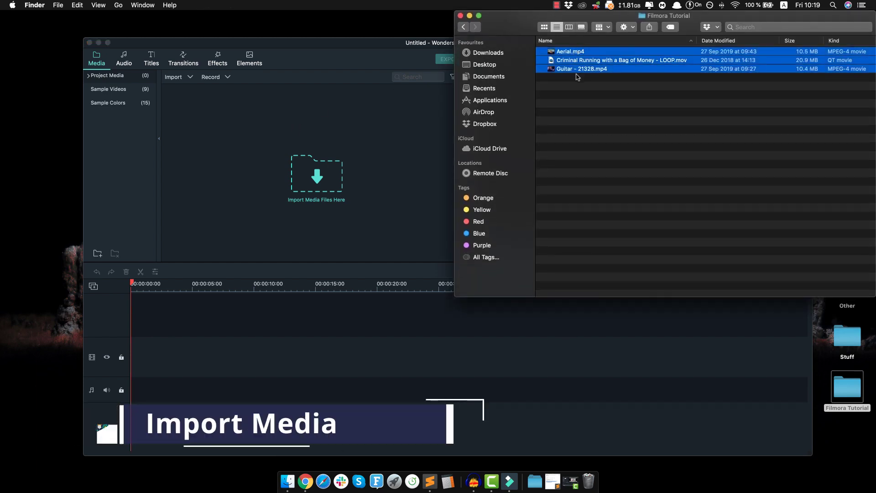
pyautogui.moveTo(588, 86); pyautogui.dragTo(320, 183)
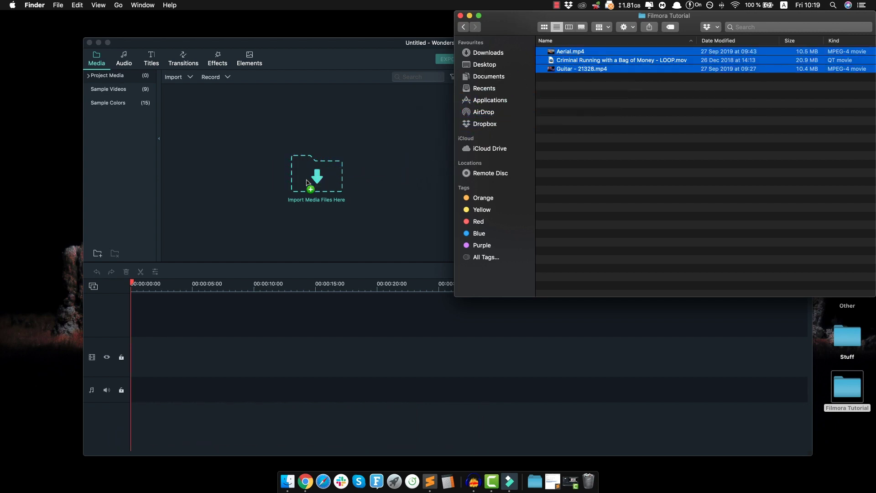
pyautogui.click(376, 162)
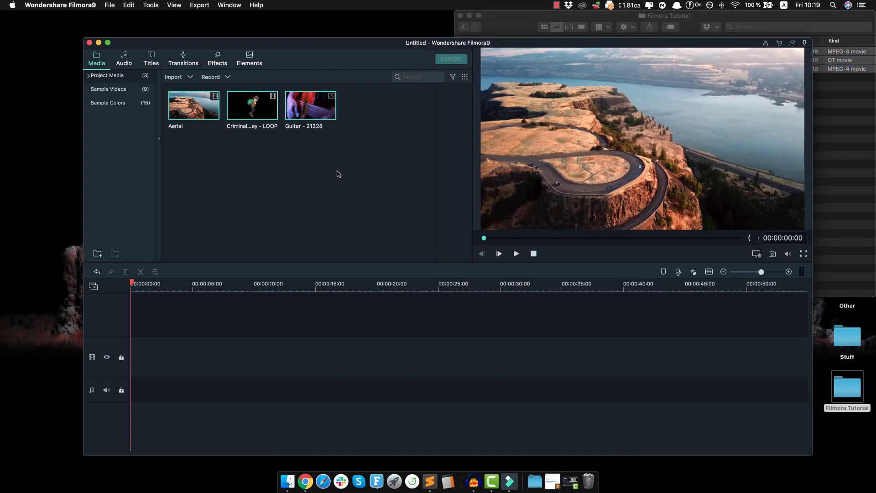
pyautogui.rightClick(273, 180)
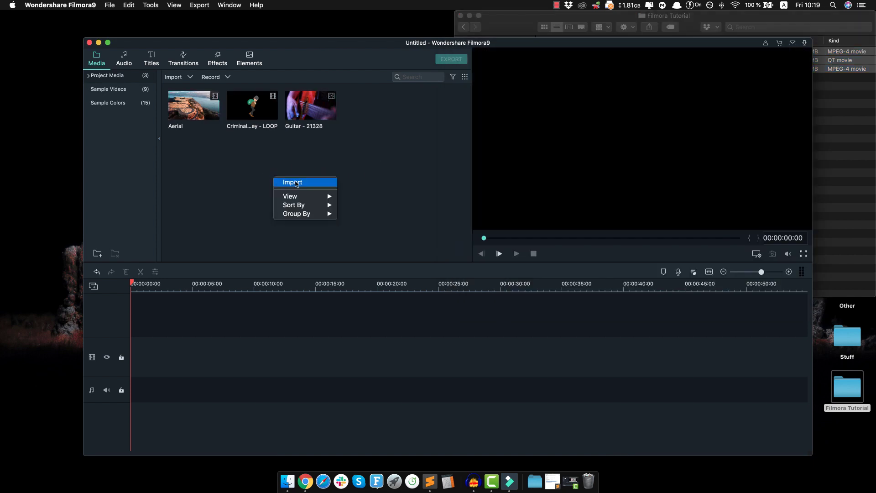
pyautogui.click(295, 183)
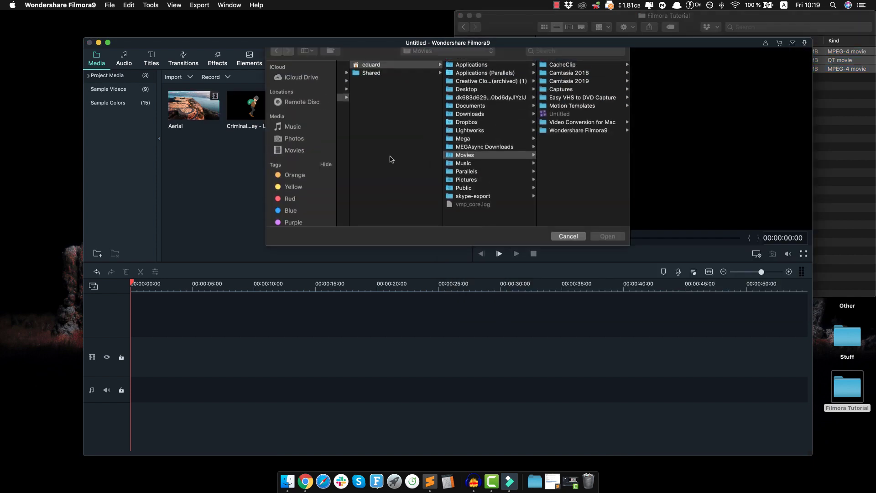
pyautogui.press('Escape')
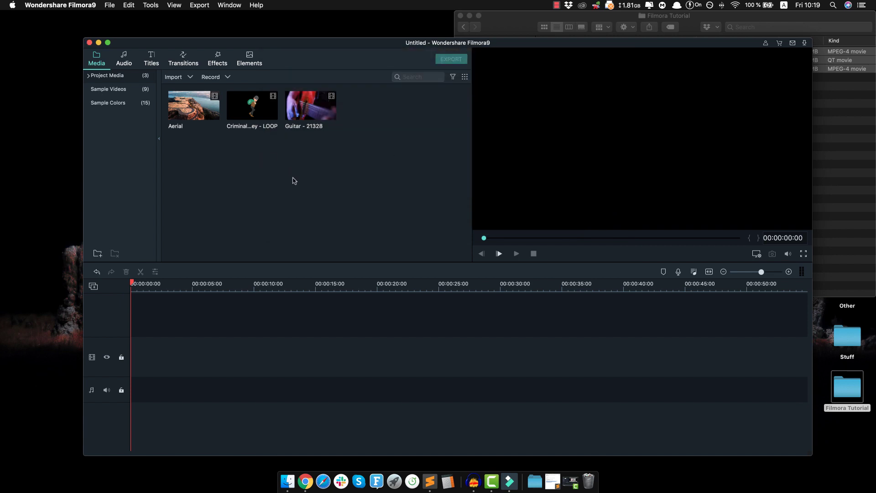
pyautogui.click(116, 5)
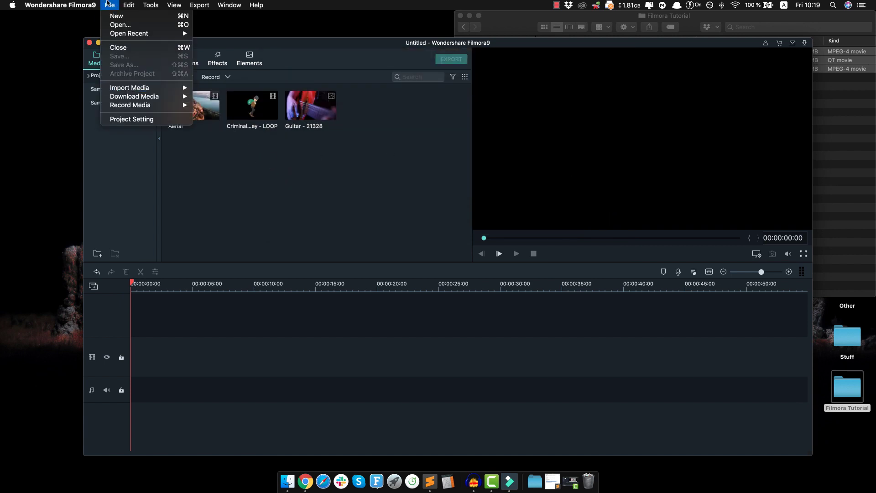
pyautogui.moveTo(132, 87)
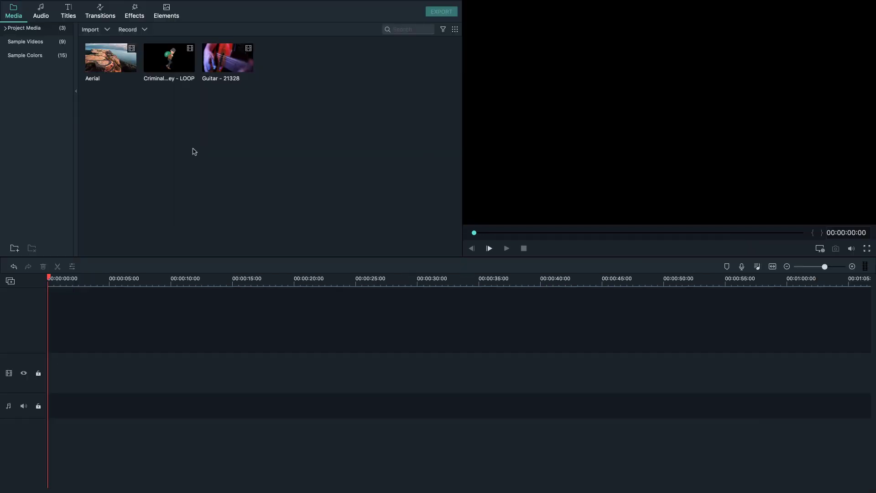
# Step: Preview the Aerial, Criminal Running and Guitar - 21328 clips one after another from the project media
pyautogui.click(100, 66)
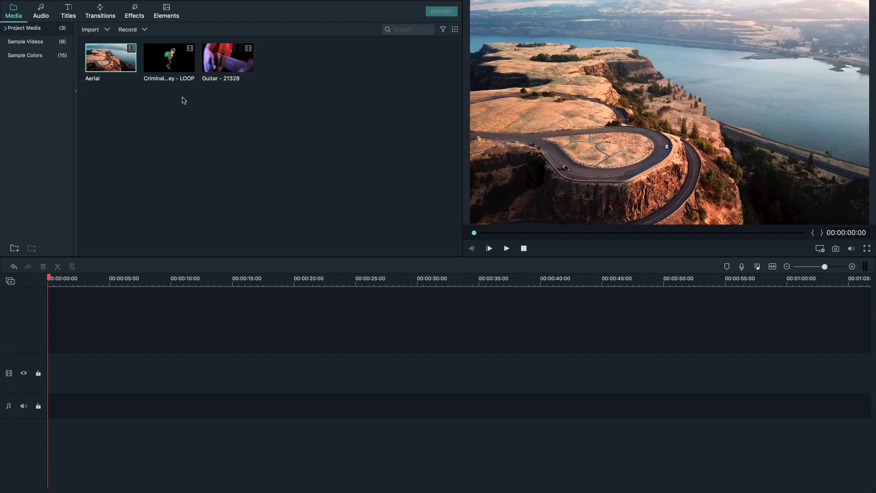
pyautogui.click(158, 66)
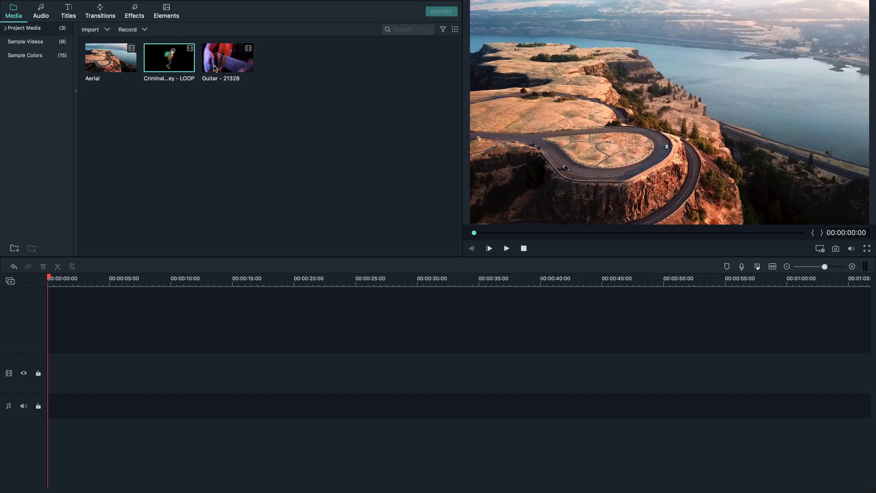
pyautogui.click(222, 69)
pyautogui.click(165, 67)
pyautogui.click(104, 69)
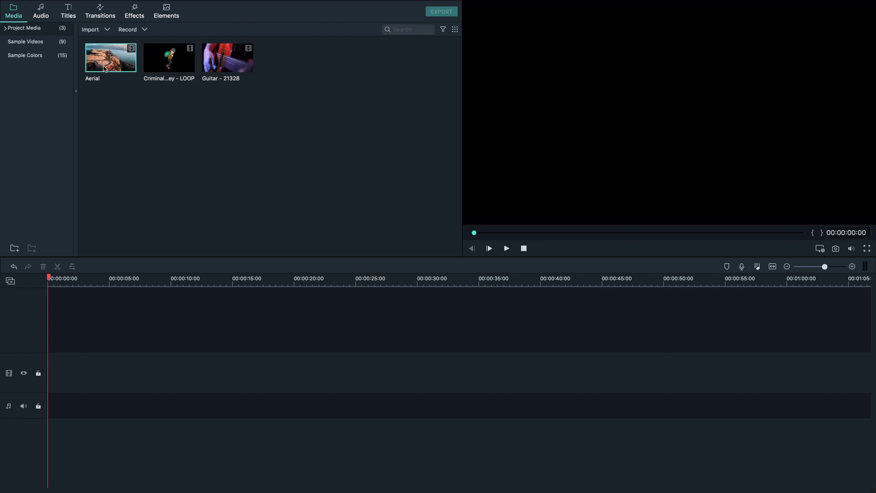
pyautogui.press('Right')
pyautogui.press('Right')
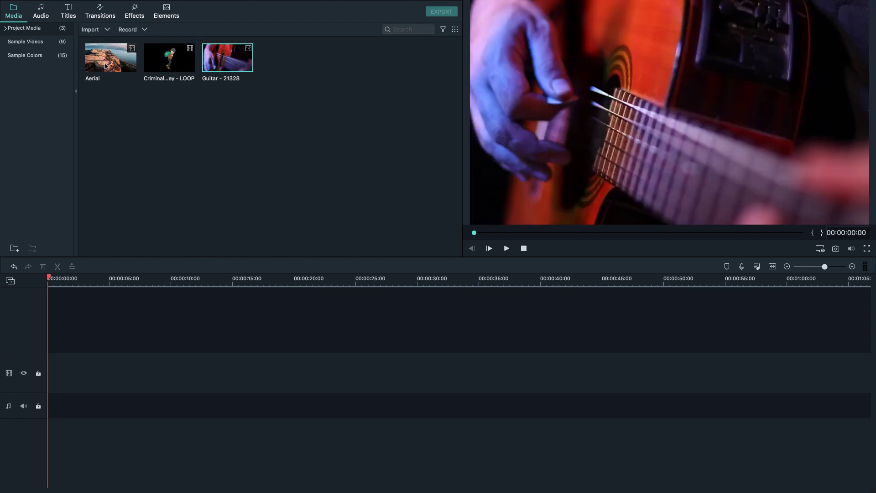
# Step: Check each imported clip again, and play the Guitar - 21328 clip for about two seconds before pausing it
pyautogui.click(110, 65)
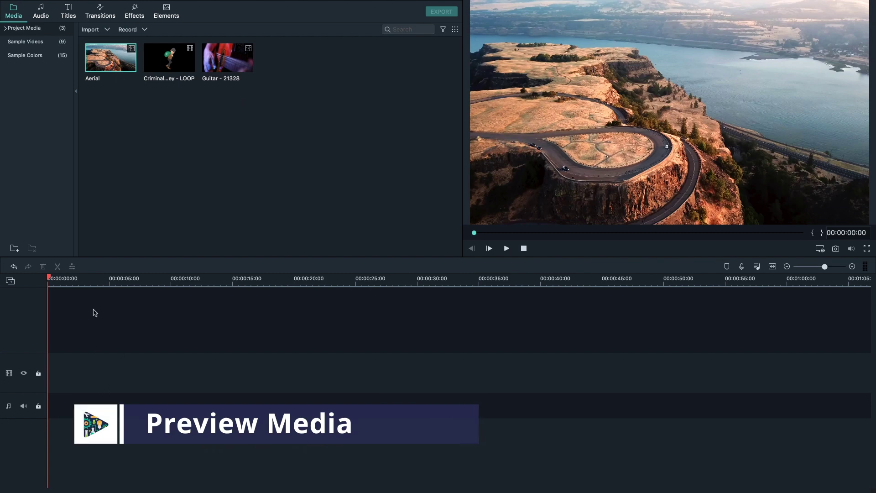
pyautogui.click(183, 71)
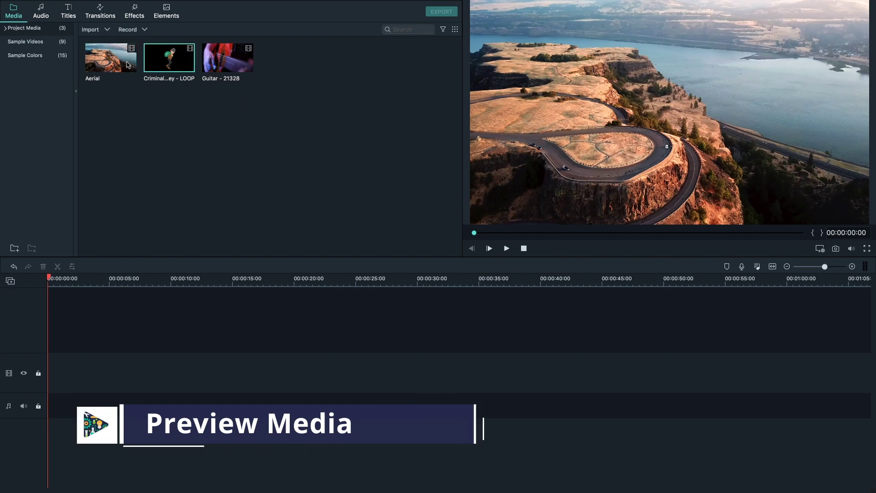
pyautogui.click(229, 64)
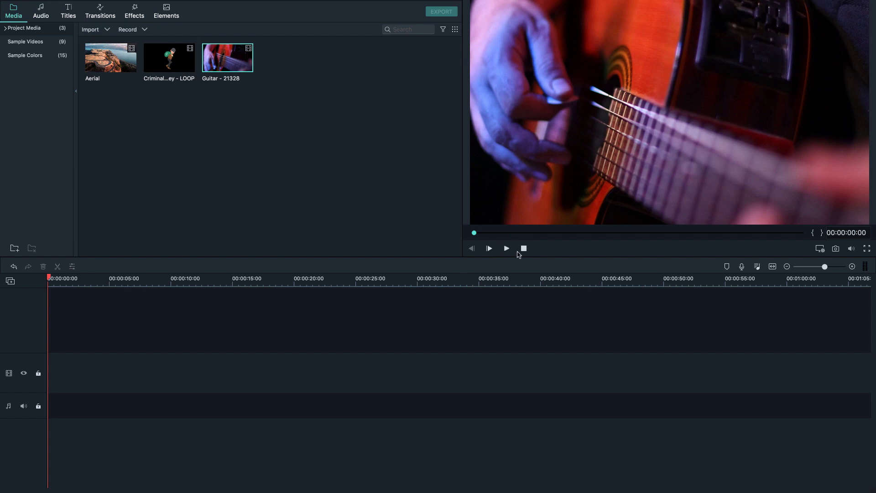
pyautogui.click(506, 248)
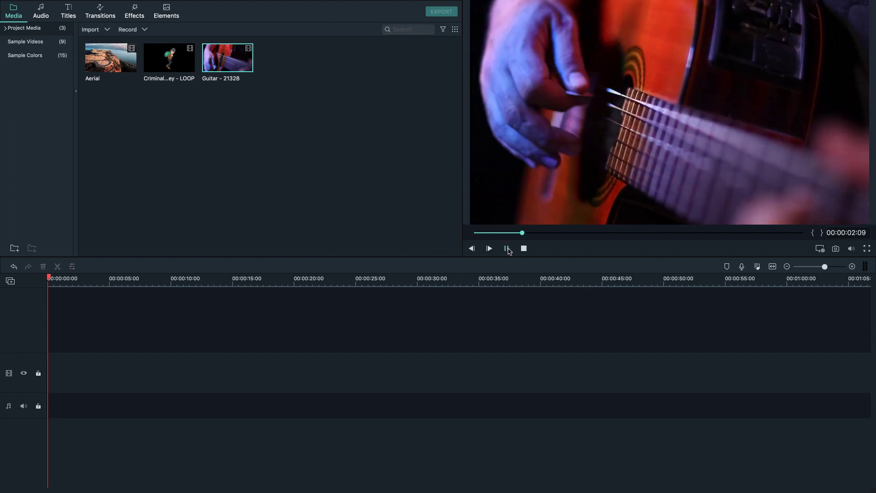
pyautogui.click(507, 249)
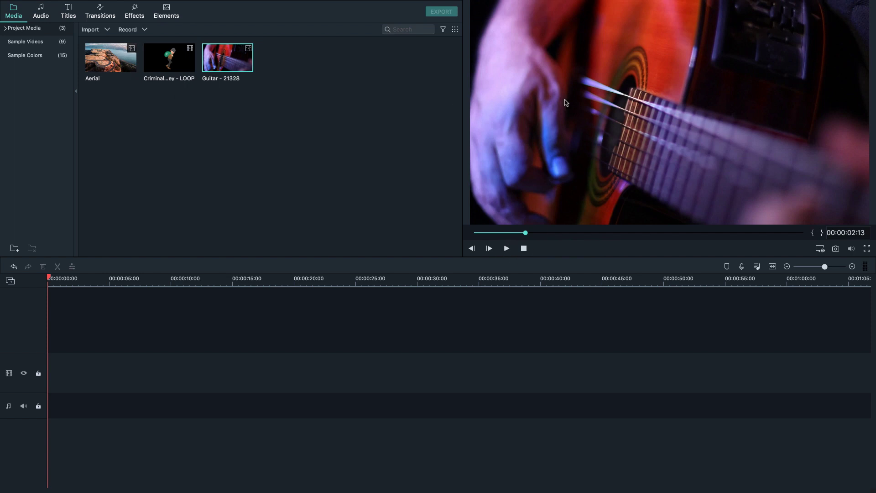
# Step: Place all three imported clips at the start of the video track and match the project settings to the media
pyautogui.click(97, 95)
pyautogui.moveTo(94, 121); pyautogui.dragTo(207, 58)
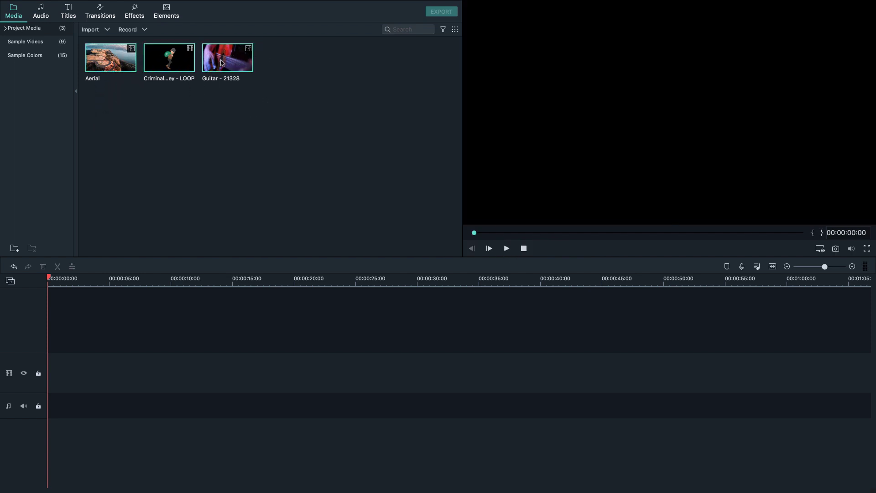
pyautogui.moveTo(153, 147); pyautogui.dragTo(50, 402)
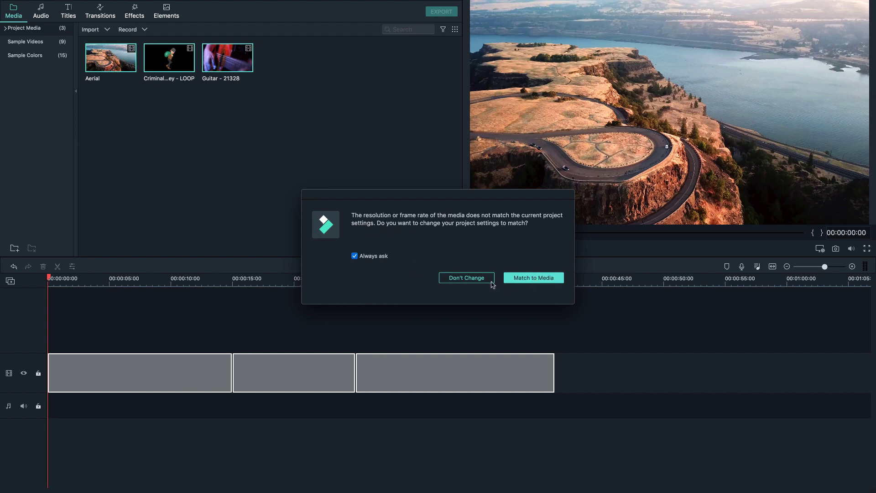
pyautogui.click(535, 282)
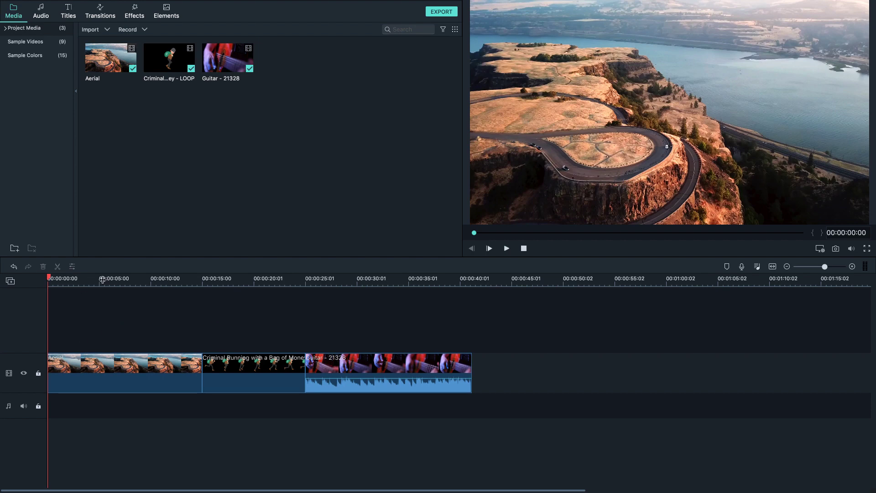
# Step: Scrub through the timeline, set the playhead to about 00:00:03:15, and play the sequence for about three seconds
pyautogui.click(140, 282)
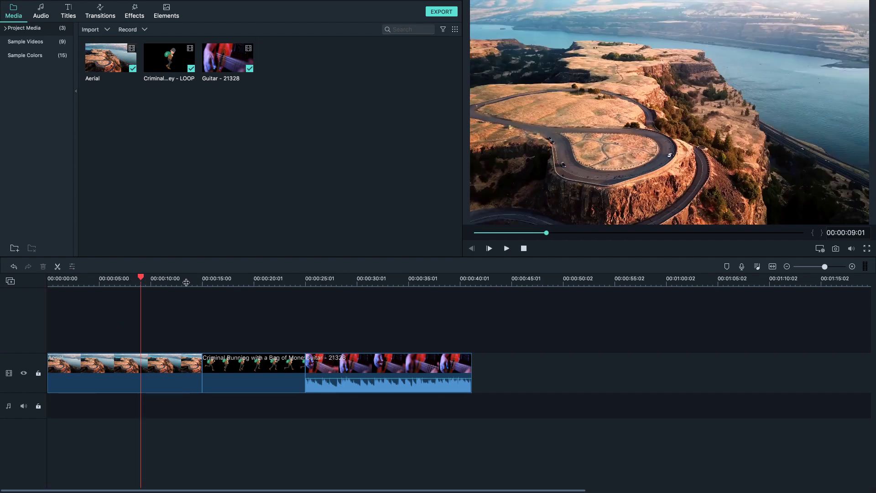
pyautogui.moveTo(142, 278); pyautogui.dragTo(88, 274)
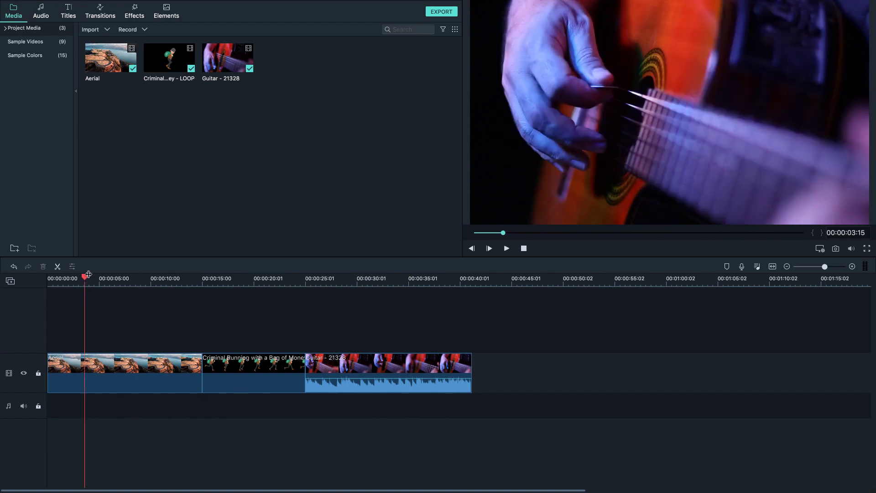
pyautogui.press('space')
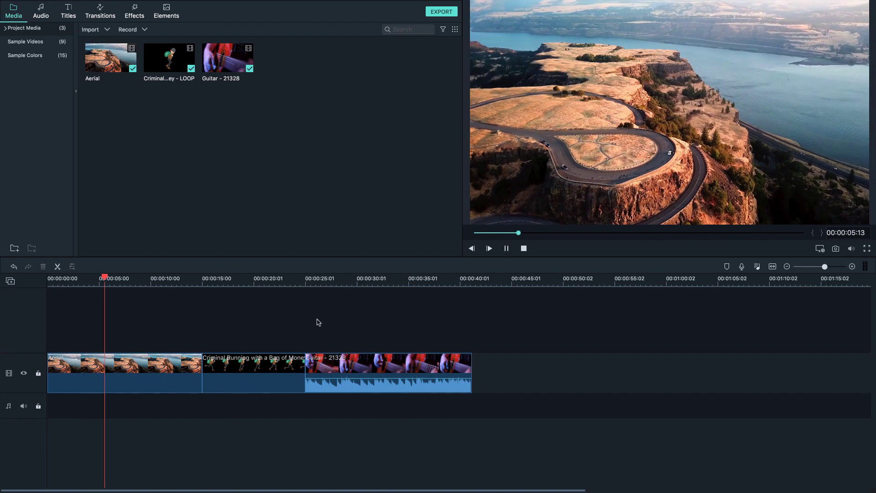
pyautogui.press('space')
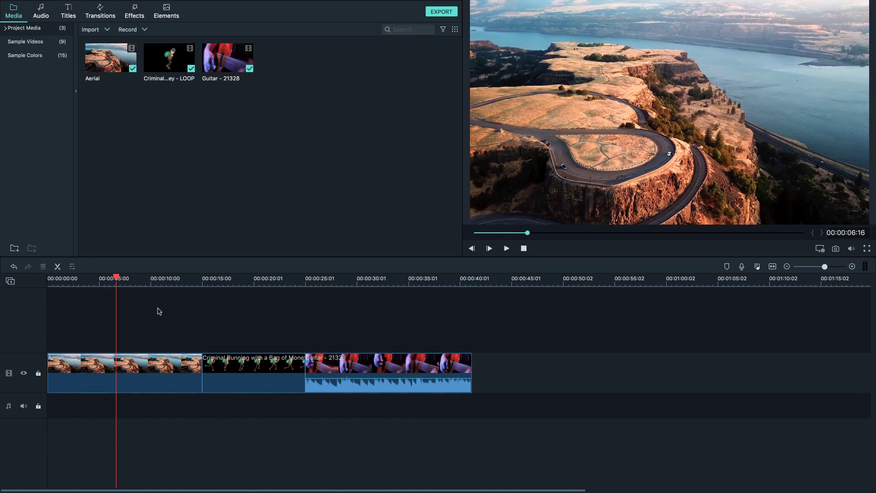
# Step: Try zooming the timeline out a little, and zoom it in until the clips appear about twice as wide
pyautogui.click(788, 267)
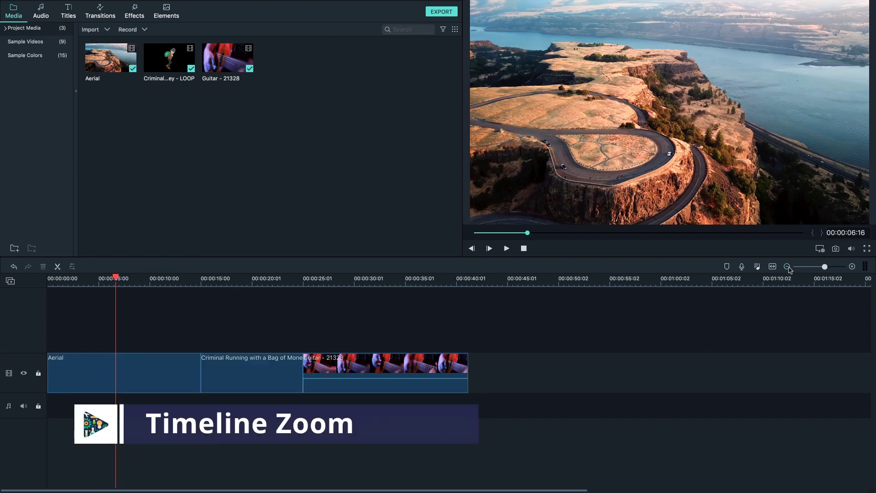
pyautogui.click(852, 267)
pyautogui.click(852, 267)
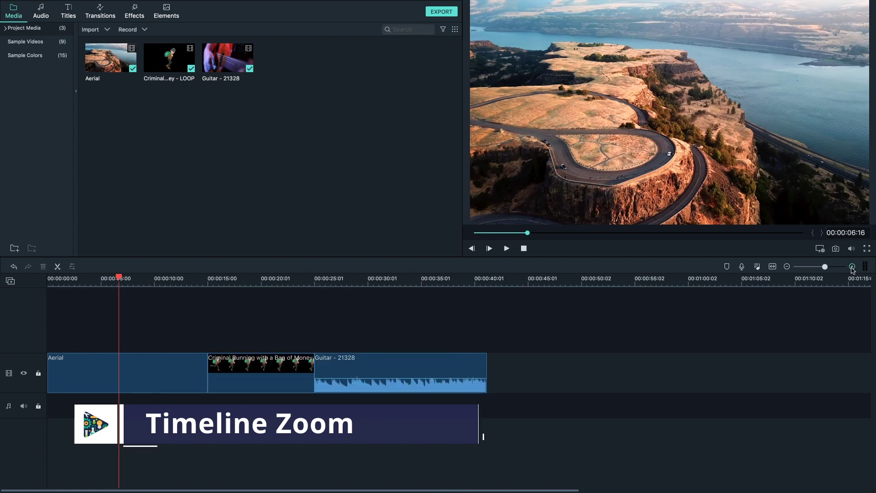
pyautogui.click(852, 267)
pyautogui.click(852, 266)
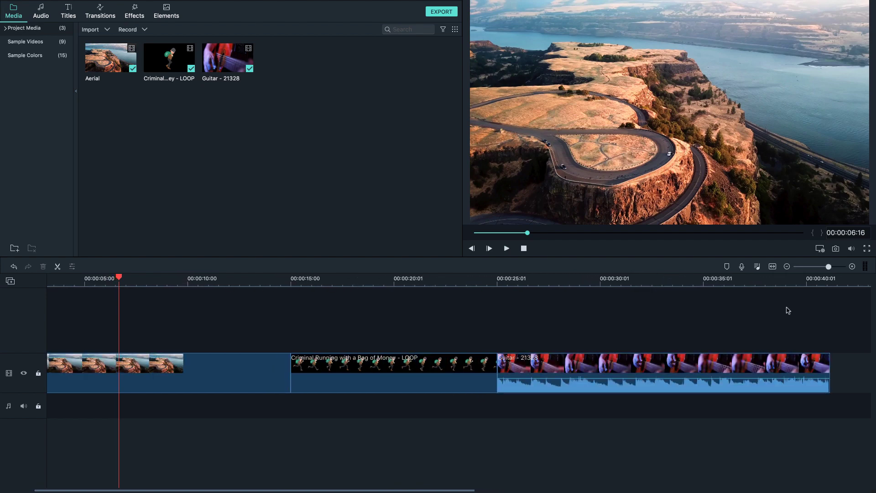
# Step: Set the playhead to about 00:00:40:16, try zooming the timeline out and in around it, and bring all three clips into view from the start
pyautogui.click(820, 282)
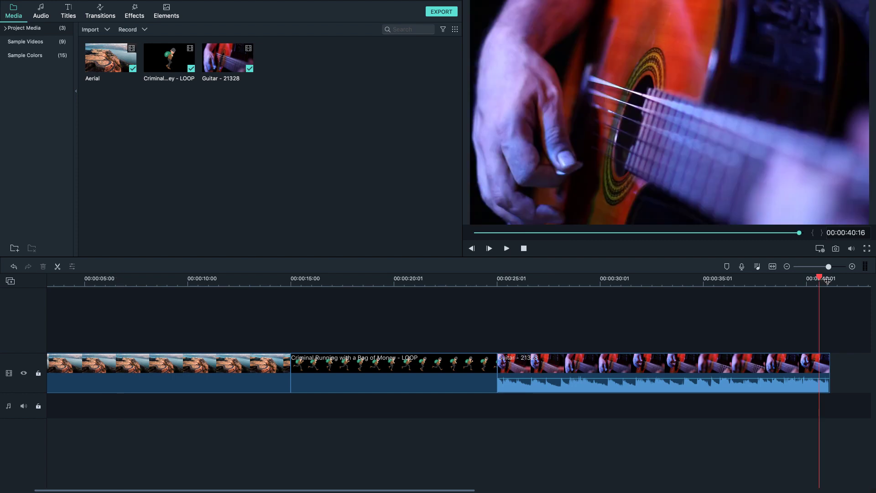
pyautogui.scroll(-5, 763, 284)
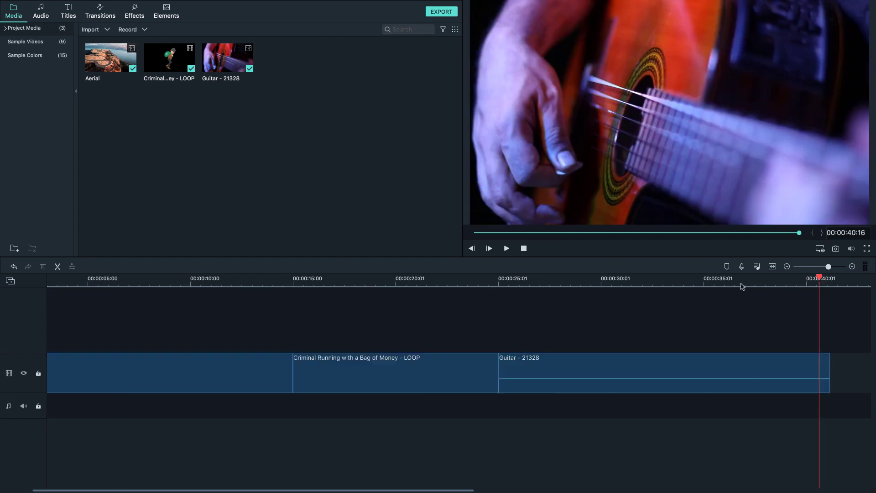
pyautogui.scroll(-5, 367, 284)
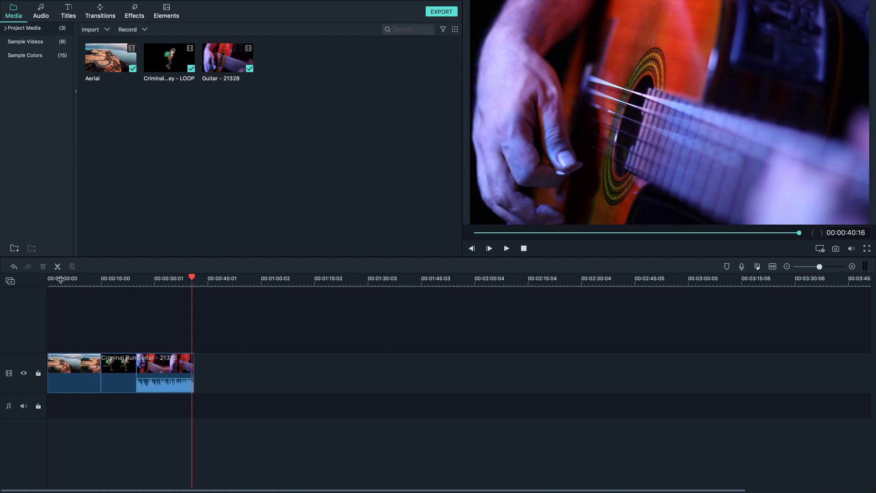
pyautogui.scroll(5, 66, 279)
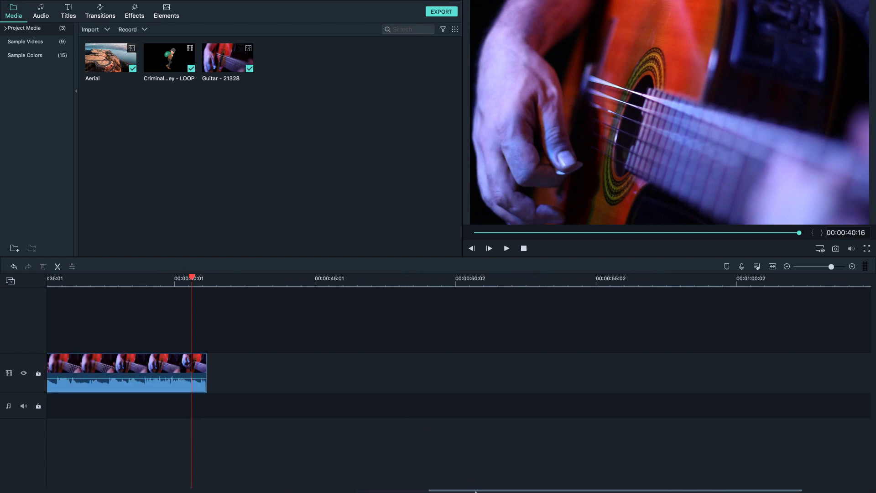
pyautogui.moveTo(657, 490); pyautogui.dragTo(211, 487)
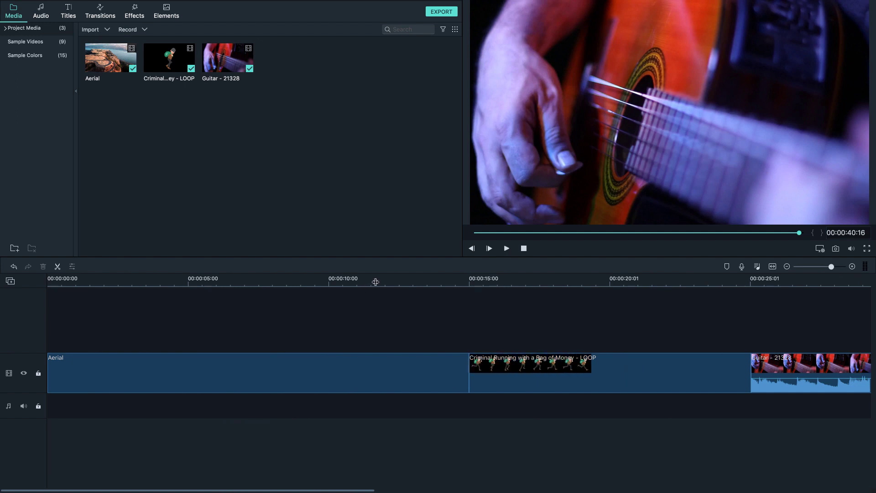
pyautogui.scroll(-3, 331, 289)
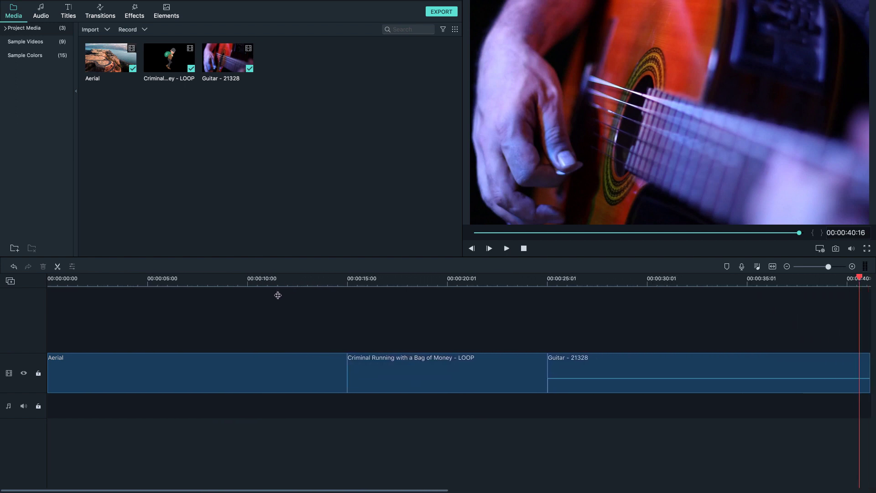
pyautogui.scroll(-1, 343, 341)
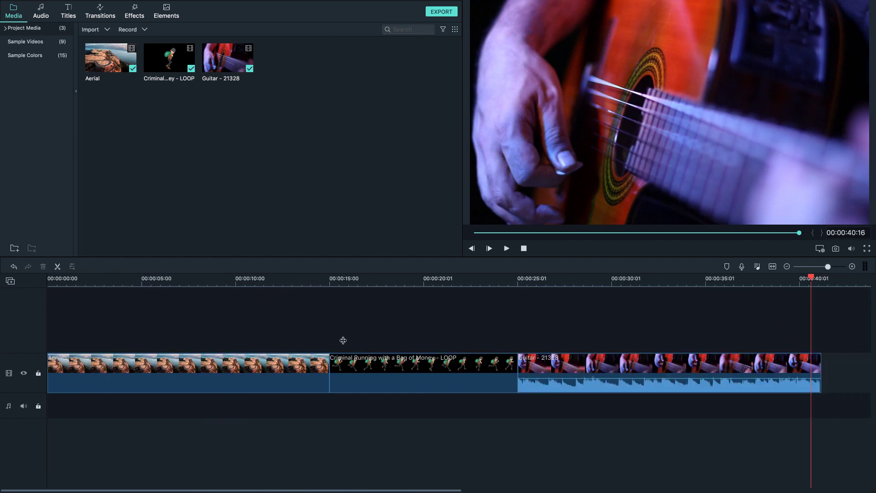
# Step: Trim the end of the Aerial clip back to the playhead at about 00:00:10:07
pyautogui.click(201, 284)
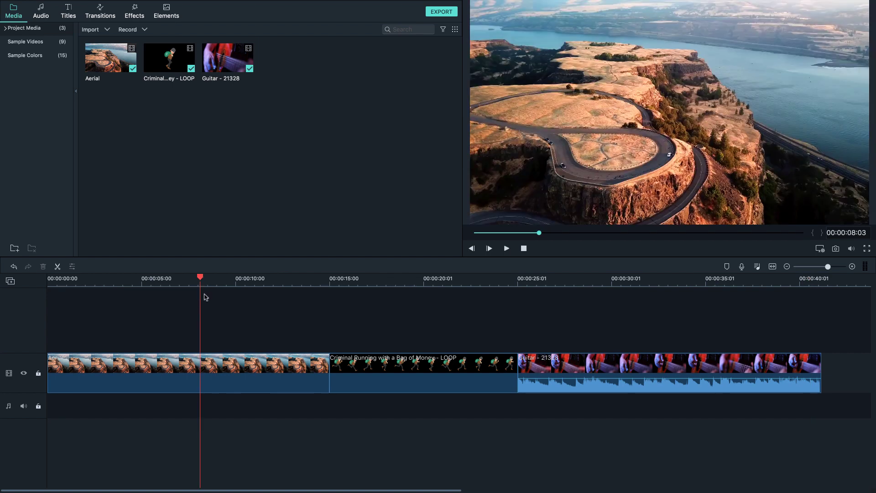
pyautogui.moveTo(203, 366); pyautogui.dragTo(163, 365)
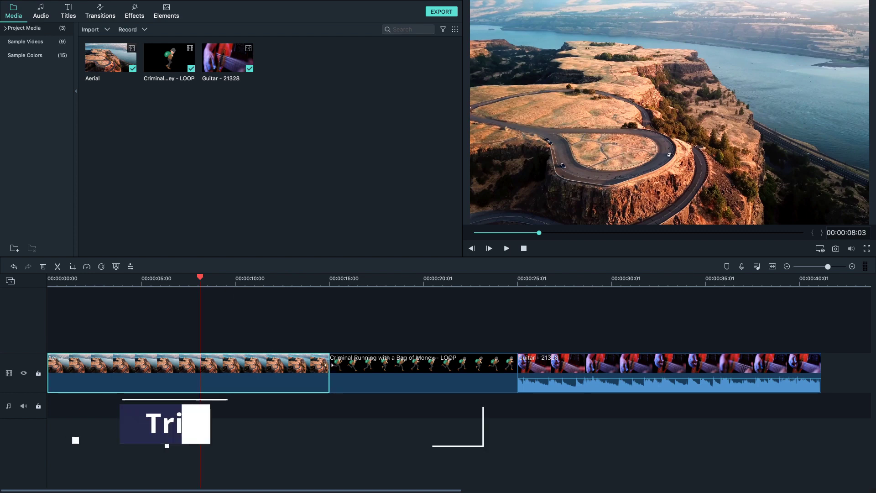
pyautogui.moveTo(329, 368)
pyautogui.mouseDown()
pyautogui.moveTo(303, 368)
pyautogui.moveTo(329, 368)
pyautogui.mouseUp()
pyautogui.click(275, 281)
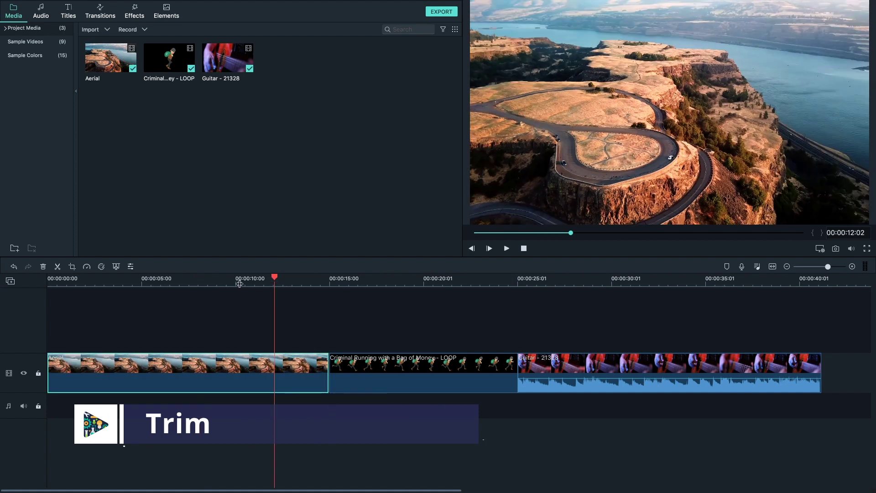
pyautogui.click(241, 282)
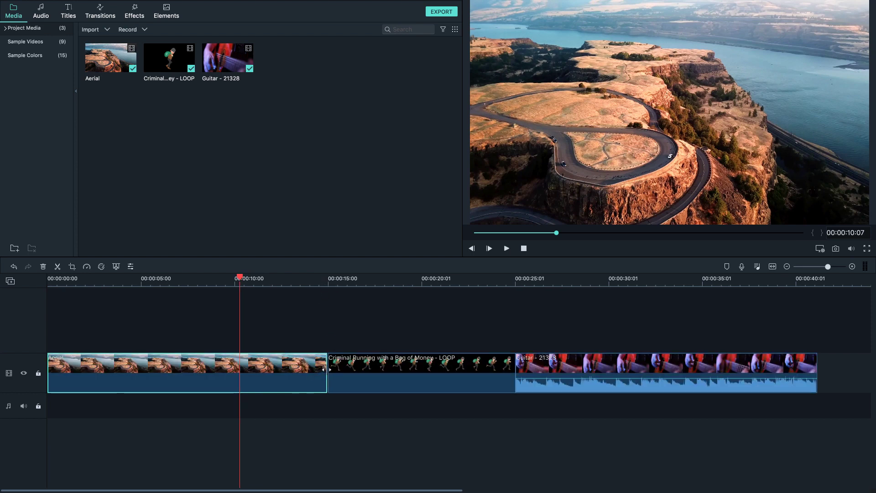
pyautogui.moveTo(325, 369); pyautogui.dragTo(240, 368)
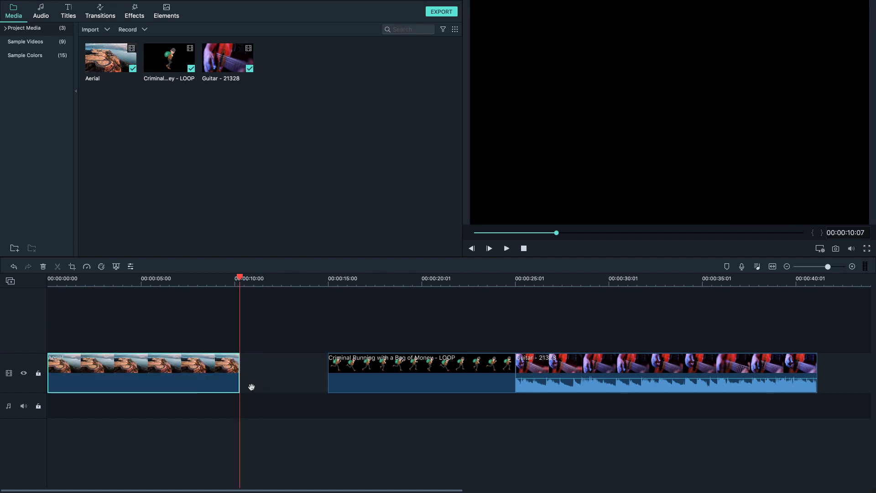
# Step: Trim the start of the Aerial clip to about 4 seconds on the timeline and briefly play the trimmed clip
pyautogui.click(187, 279)
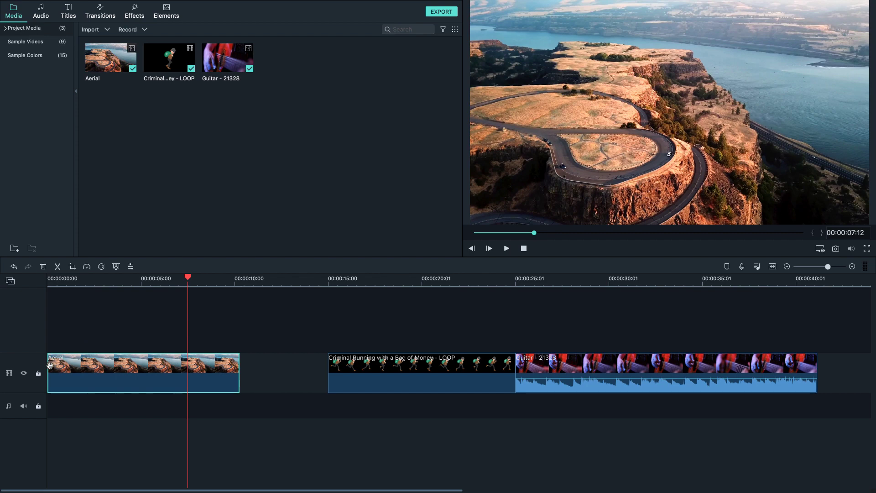
pyautogui.moveTo(48, 365); pyautogui.dragTo(137, 365)
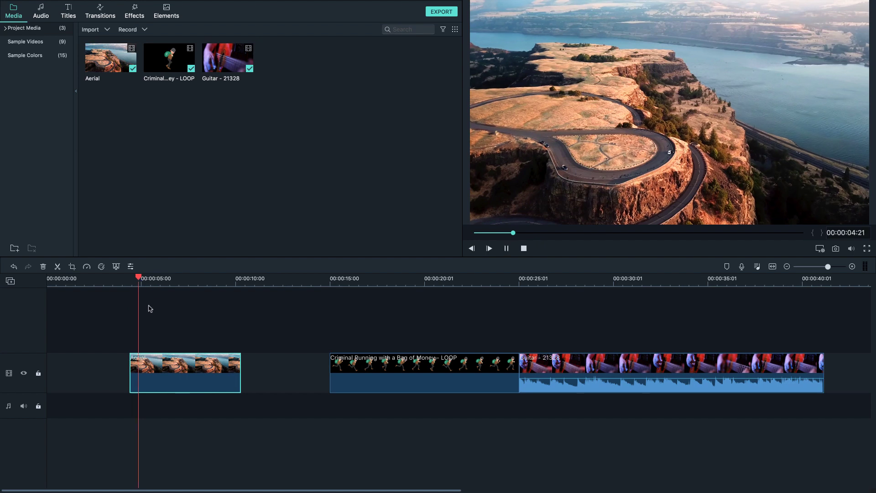
pyautogui.click(176, 299)
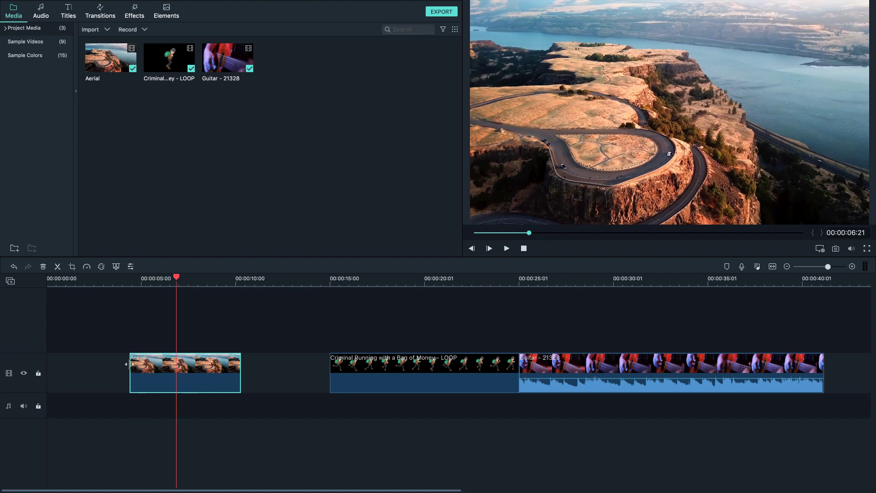
# Step: Extend the Aerial clip's start back to 00:00:00:00 and its end back to the beginning of the Criminal Running clip
pyautogui.moveTo(126, 364); pyautogui.dragTo(47, 364)
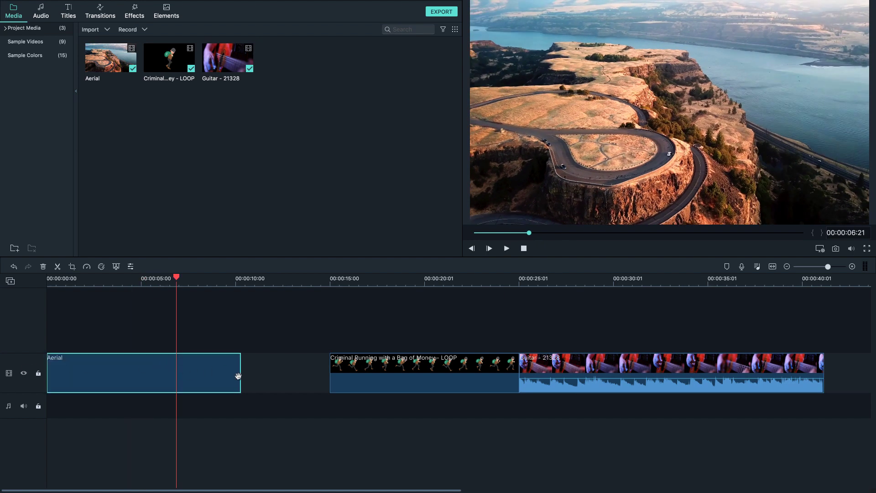
pyautogui.moveTo(238, 376); pyautogui.dragTo(328, 374)
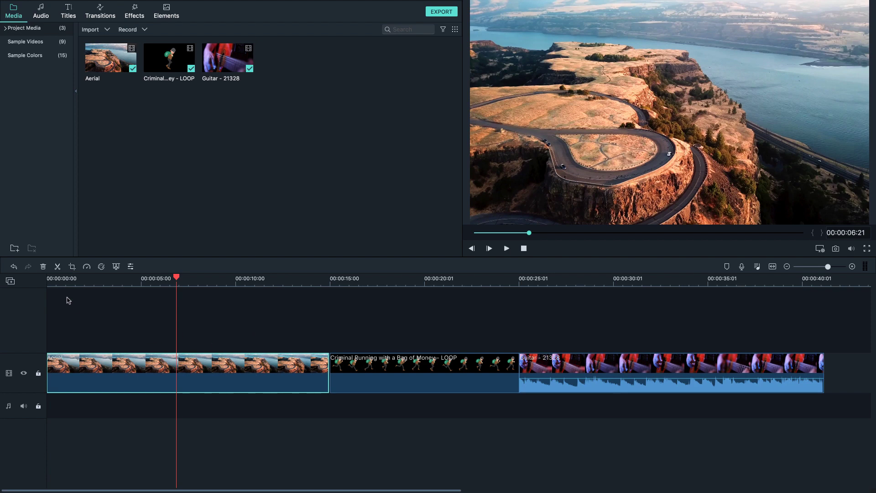
# Step: Split the Aerial clip at 00:00:07:00
pyautogui.click(216, 280)
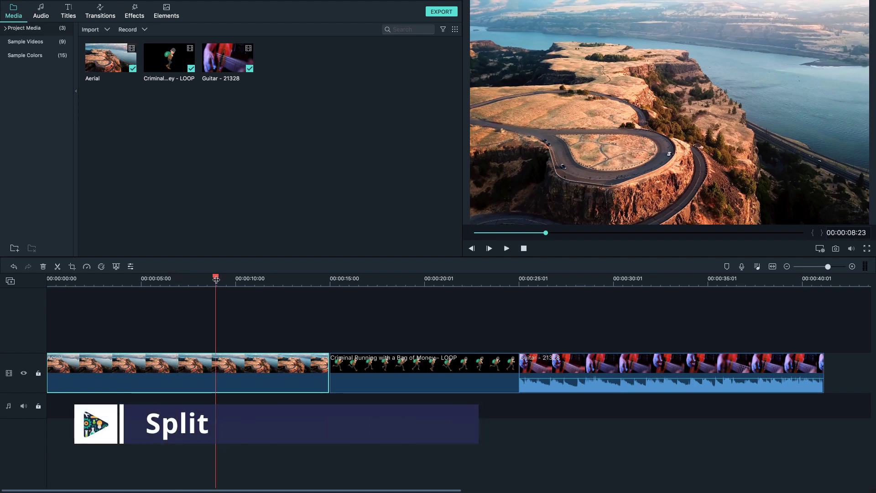
pyautogui.click(160, 279)
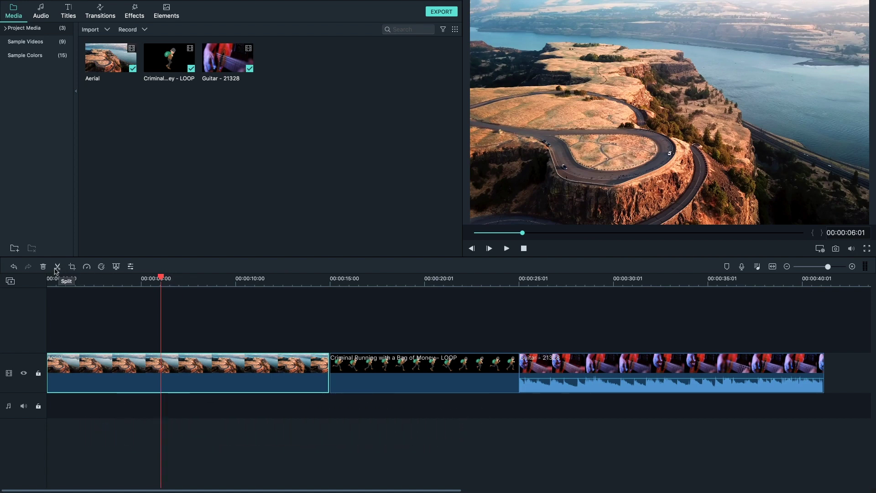
pyautogui.moveTo(163, 278); pyautogui.dragTo(180, 285)
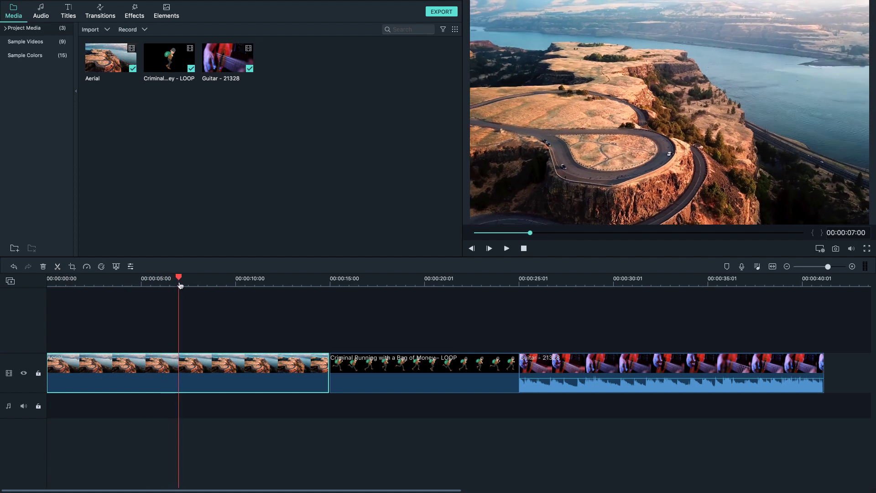
pyautogui.click(57, 267)
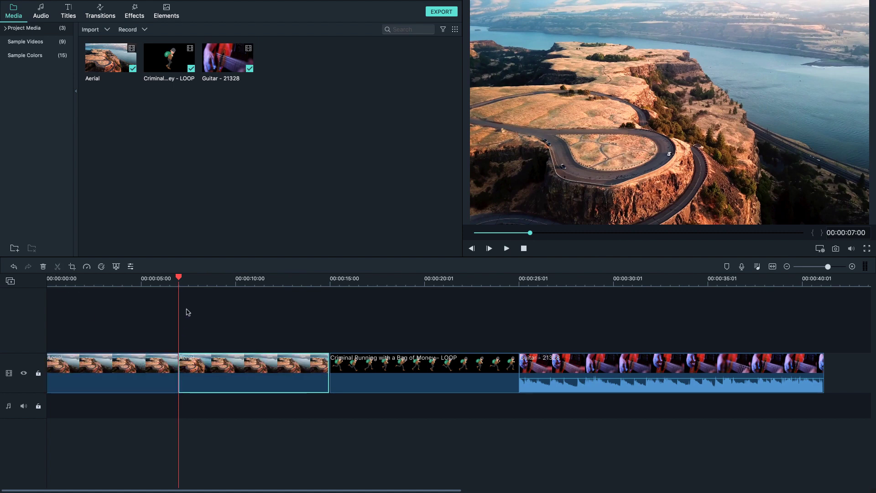
# Step: Move the second part of the Aerial clip to a new track above the Criminal Running clip, and delete it
pyautogui.moveTo(180, 274); pyautogui.dragTo(138, 277)
pyautogui.moveTo(202, 371); pyautogui.dragTo(442, 362)
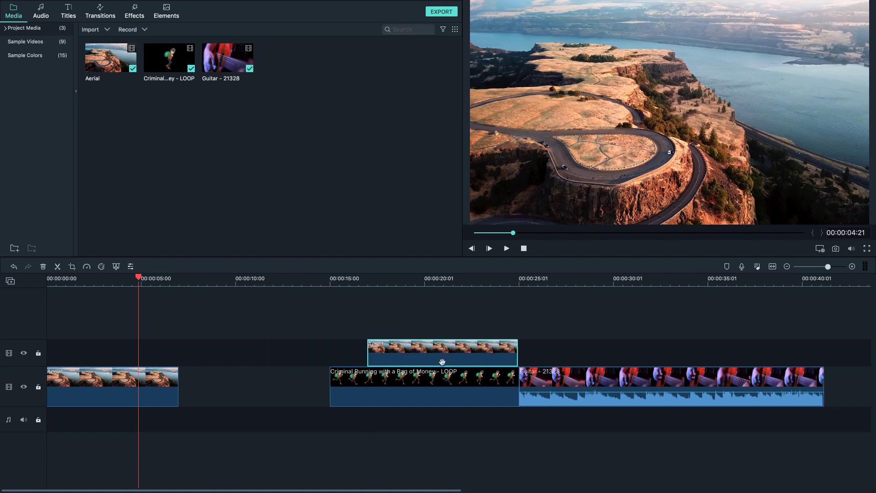
pyautogui.rightClick(413, 347)
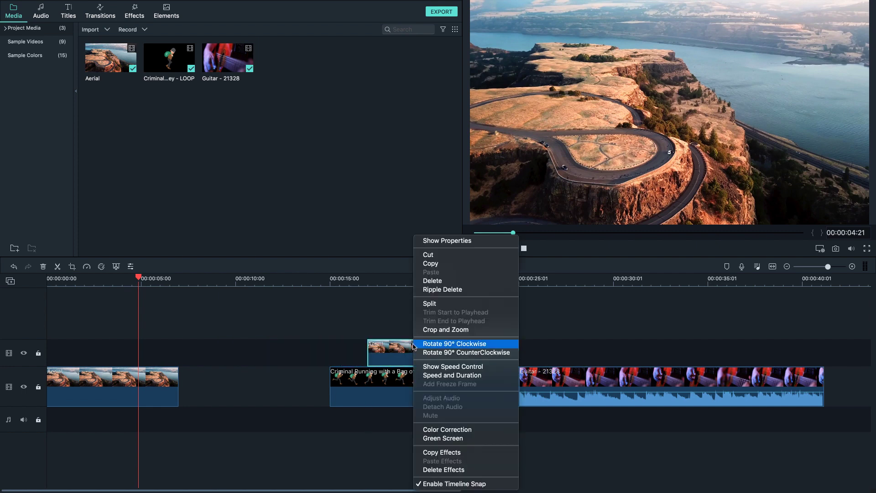
pyautogui.click(451, 282)
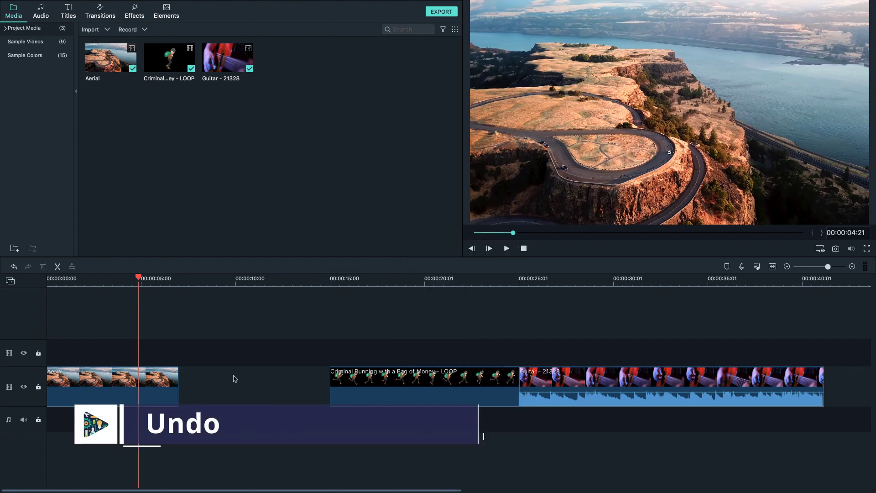
# Step: Undo the deletion, the moves and the split of the Aerial clip
pyautogui.click(15, 268)
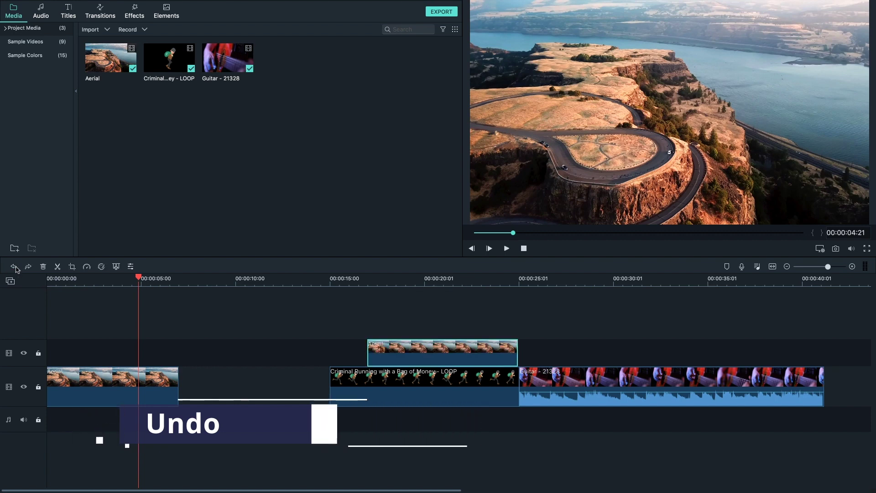
pyautogui.click(15, 267)
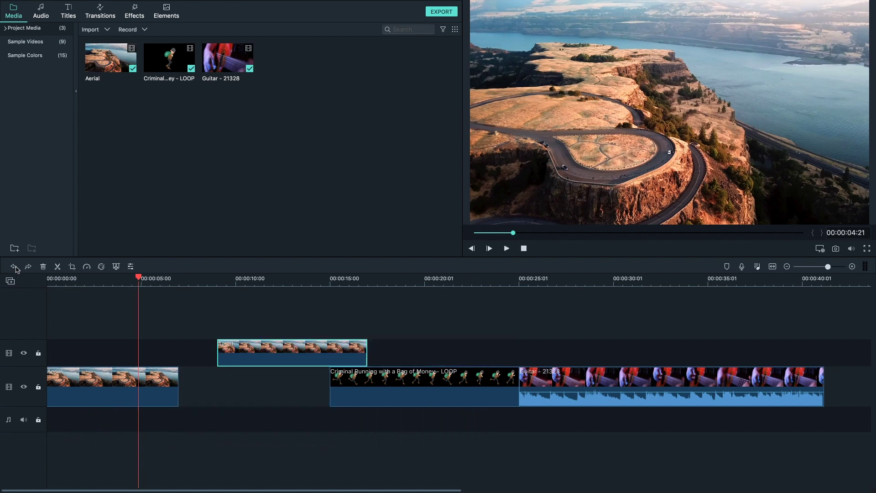
pyautogui.click(15, 268)
pyautogui.click(15, 268)
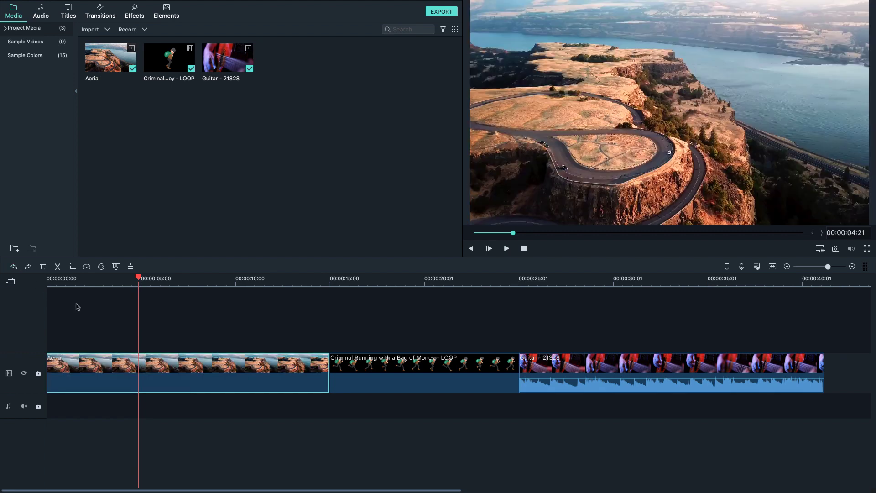
pyautogui.click(217, 336)
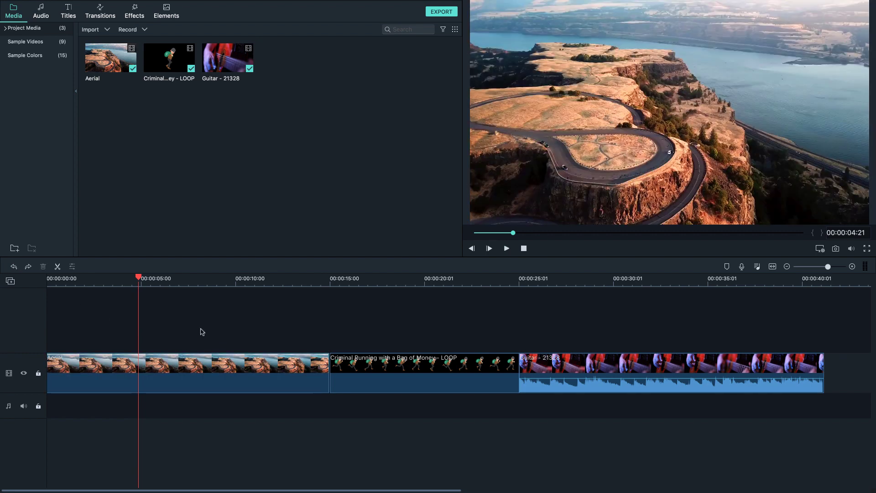
pyautogui.click(180, 367)
pyautogui.click(180, 327)
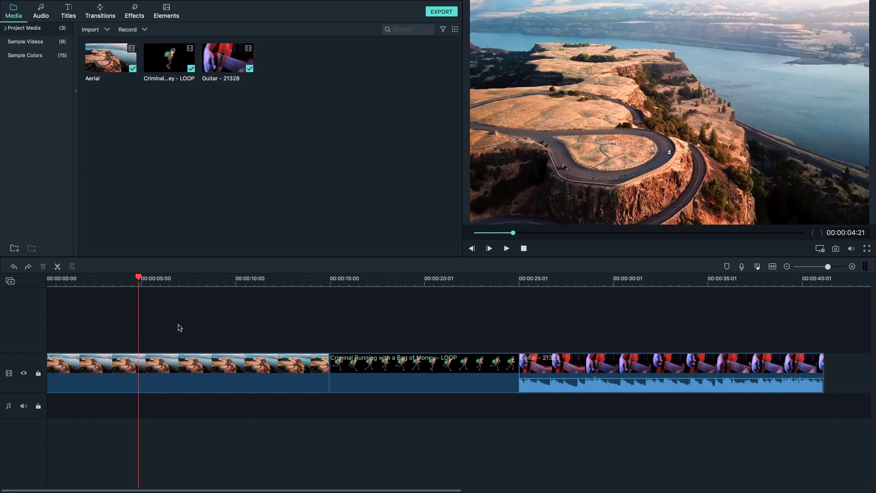
# Step: Speed up the Aerial clip to 4 X, and play it from near the start of the timeline
pyautogui.click(236, 362)
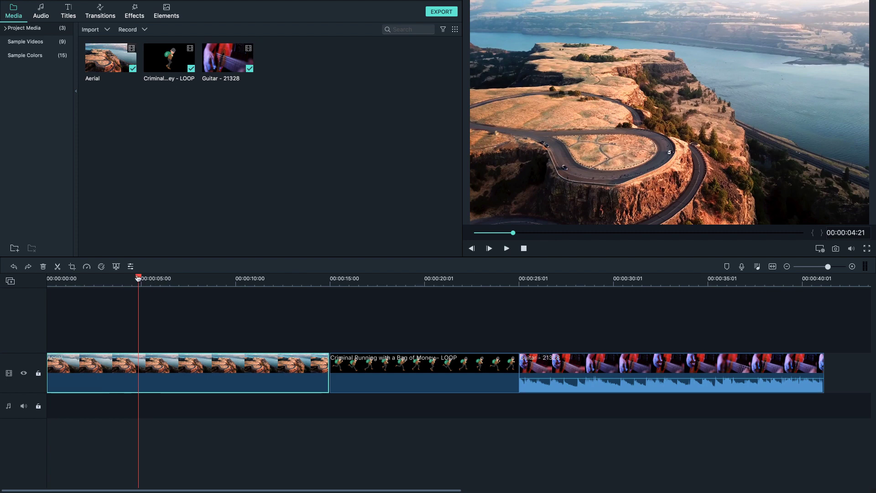
pyautogui.click(86, 266)
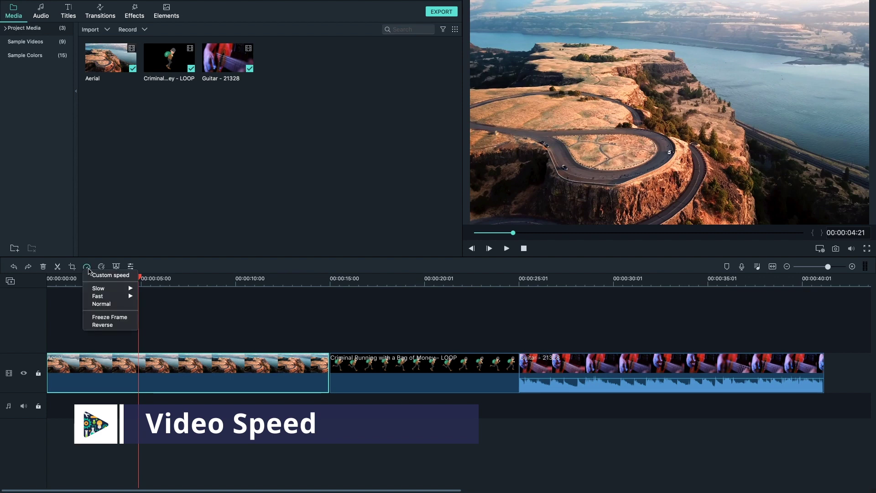
pyautogui.moveTo(118, 289)
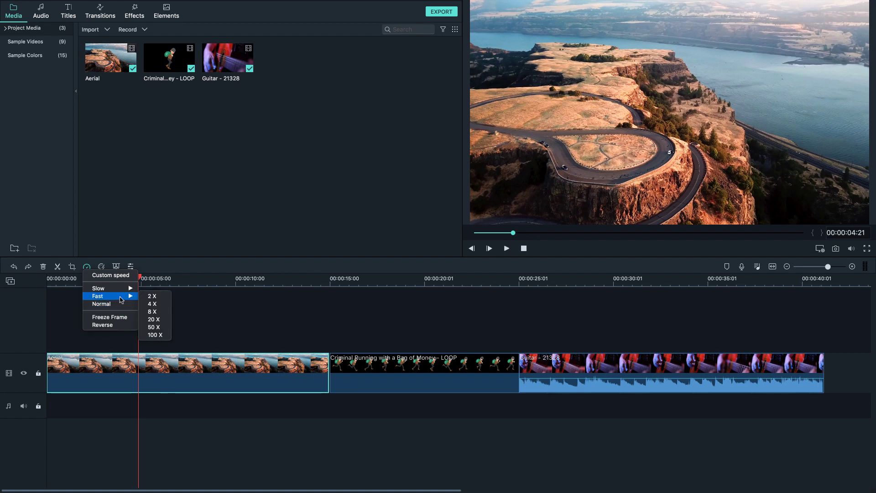
pyautogui.click(158, 303)
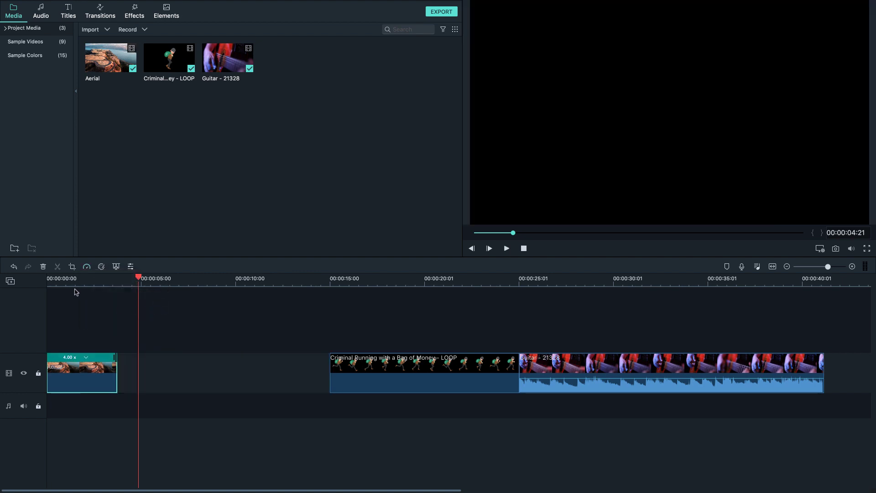
pyautogui.click(57, 281)
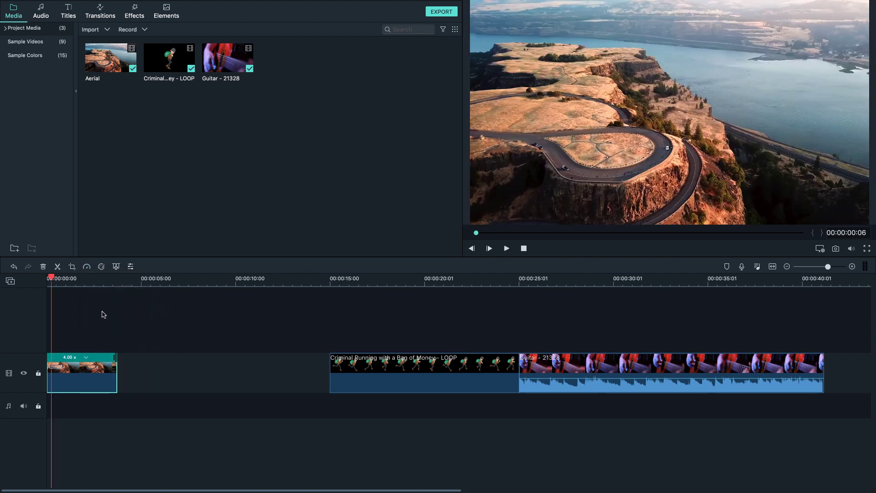
pyautogui.press('space')
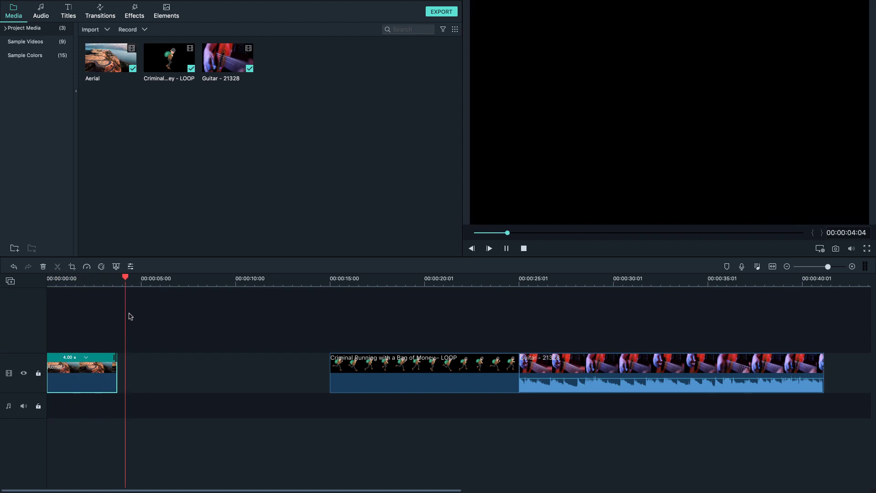
# Step: Move the Aerial clip to a new track above the other clips, slow it down to 0.5 X and preview it
pyautogui.press('space')
pyautogui.moveTo(82, 363); pyautogui.dragTo(84, 334)
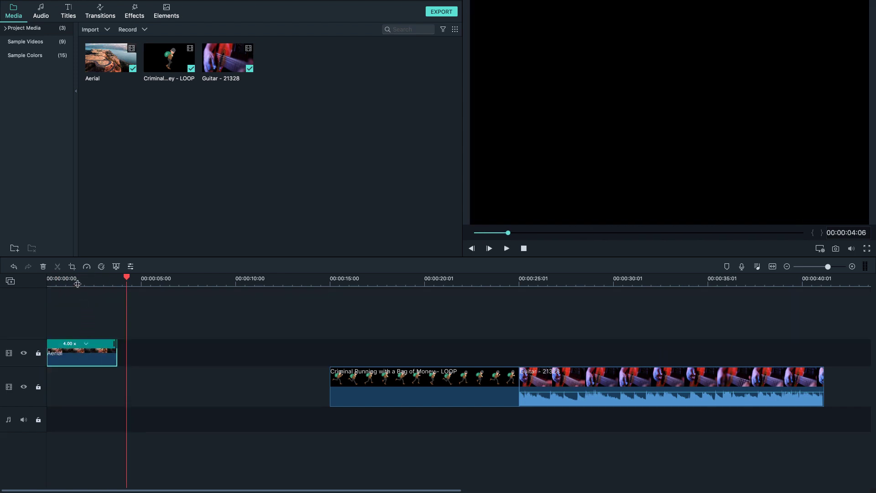
pyautogui.click(78, 284)
pyautogui.click(89, 345)
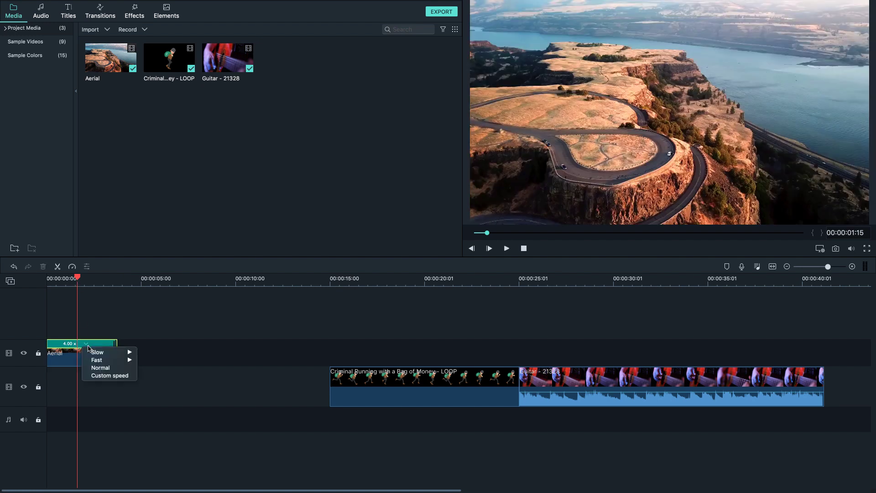
pyautogui.moveTo(125, 352)
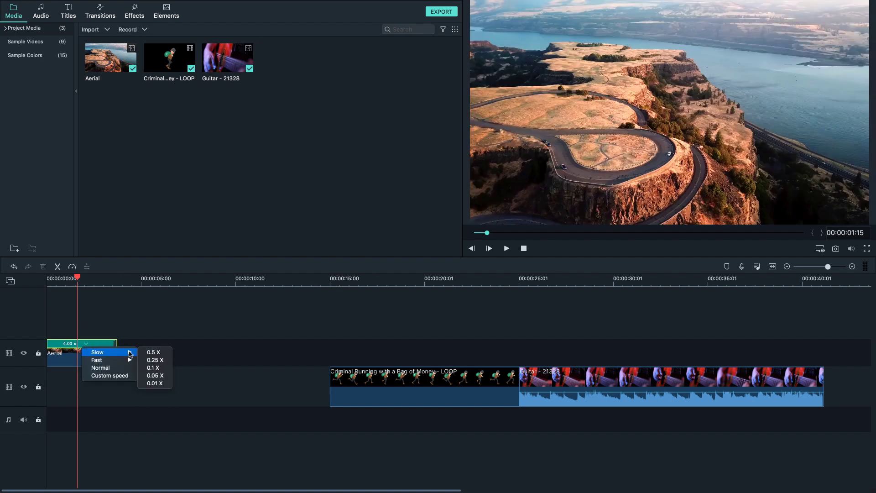
pyautogui.click(162, 353)
pyautogui.press('space')
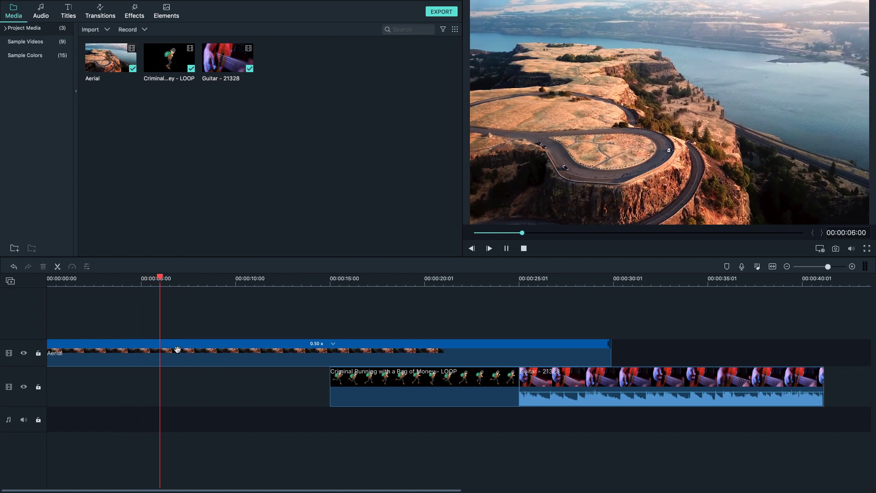
pyautogui.press('space')
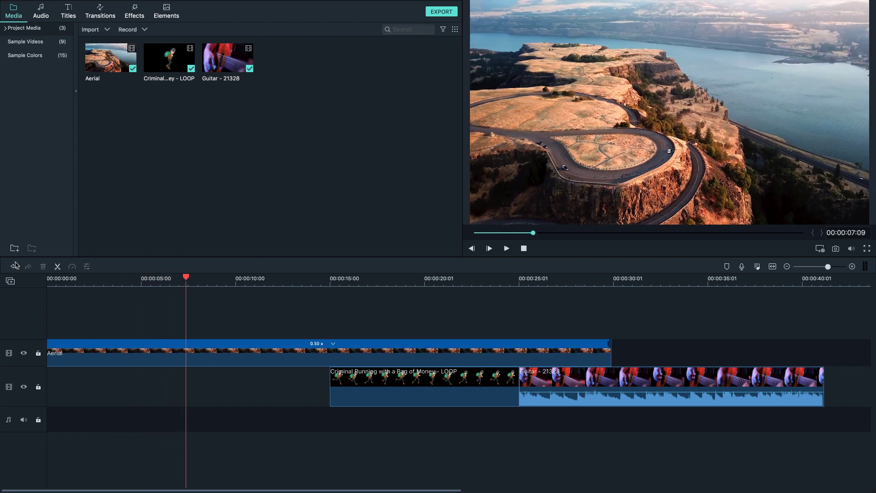
# Step: Undo the speed changes and the track move of the Aerial clip
pyautogui.click(13, 266)
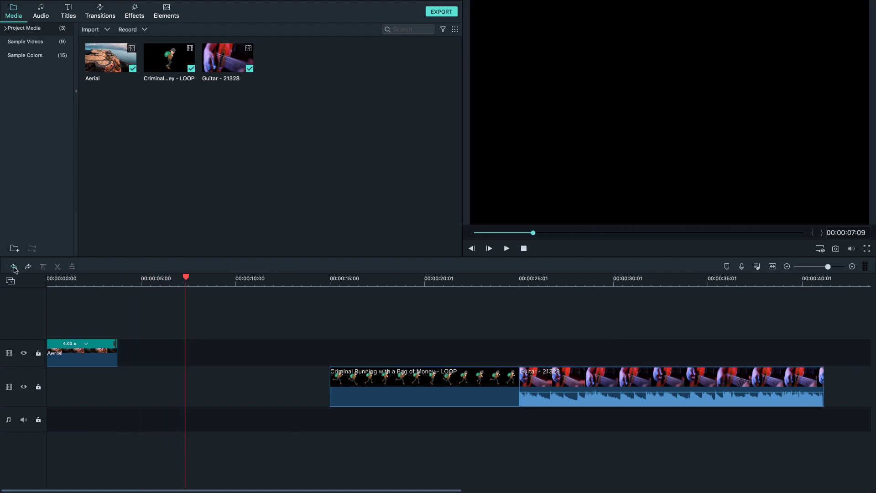
pyautogui.click(14, 267)
pyautogui.click(14, 267)
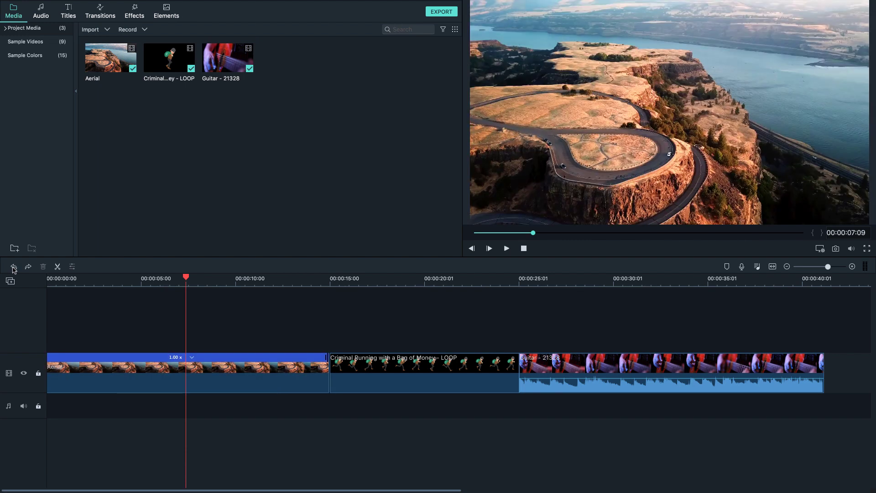
# Step: Crop the Aerial clip at a 16:9 ratio to a smaller frame around the looping road, and apply the crop
pyautogui.click(167, 384)
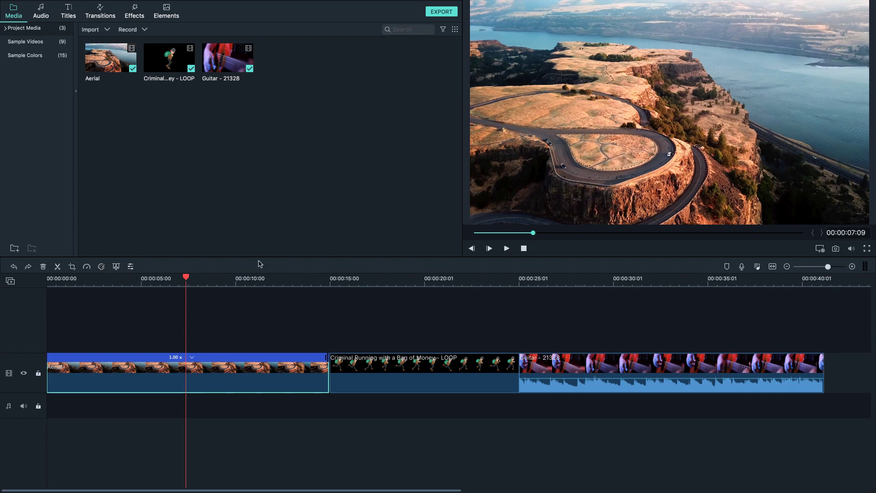
pyautogui.click(72, 267)
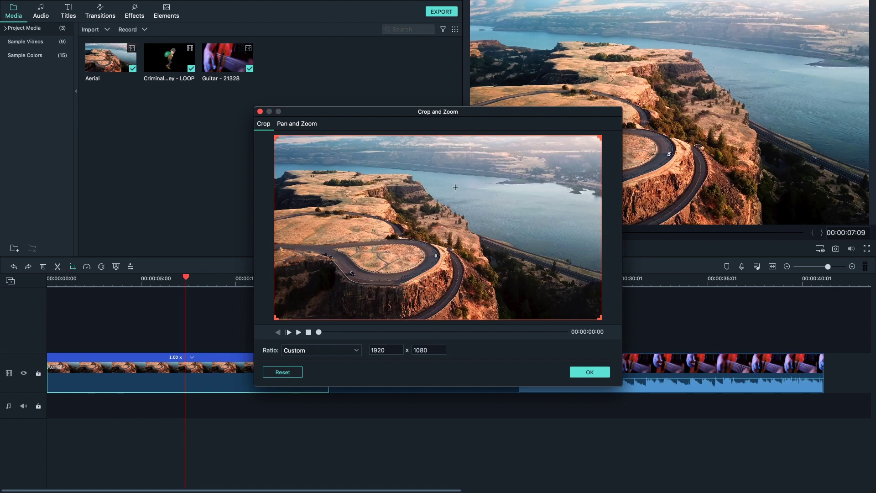
pyautogui.click(340, 351)
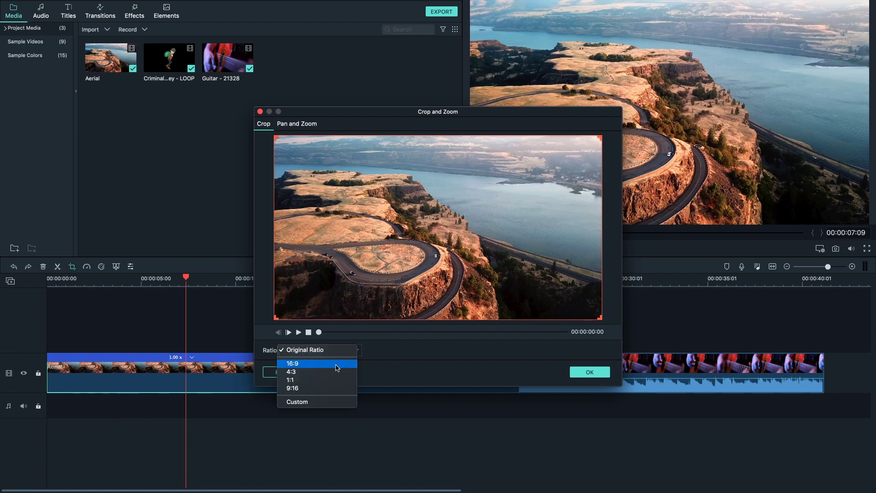
pyautogui.click(315, 364)
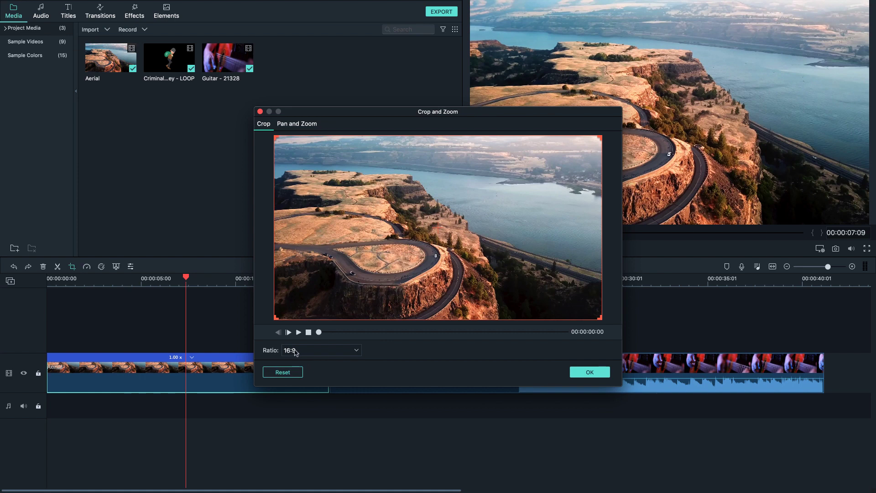
pyautogui.moveTo(275, 136); pyautogui.dragTo(435, 200)
pyautogui.moveTo(443, 247); pyautogui.dragTo(368, 229)
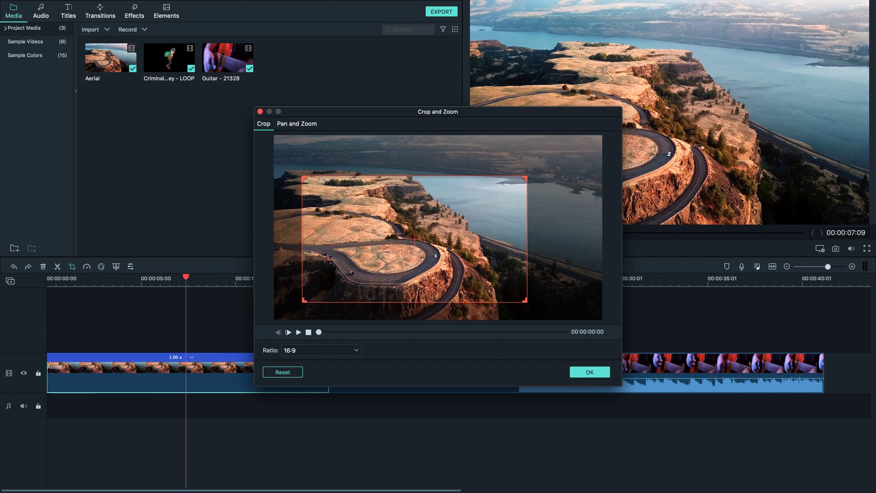
pyautogui.moveTo(302, 176); pyautogui.dragTo(321, 187)
pyautogui.moveTo(391, 237); pyautogui.dragTo(352, 237)
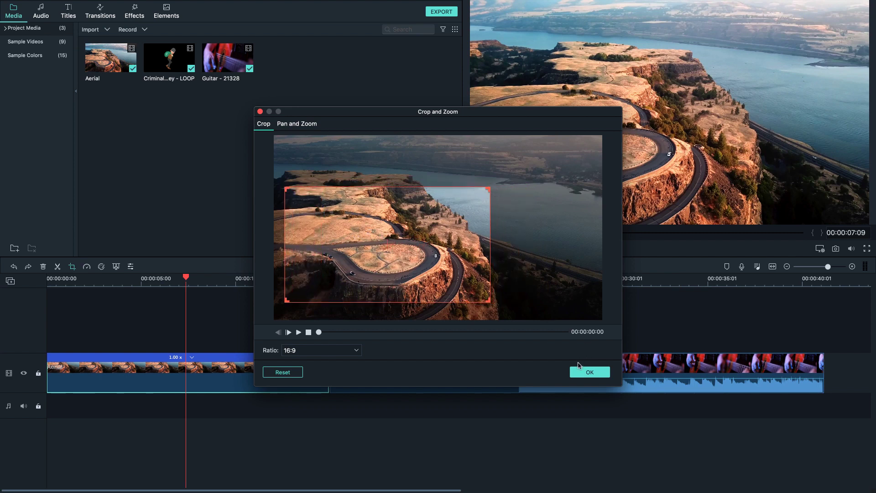
pyautogui.click(589, 372)
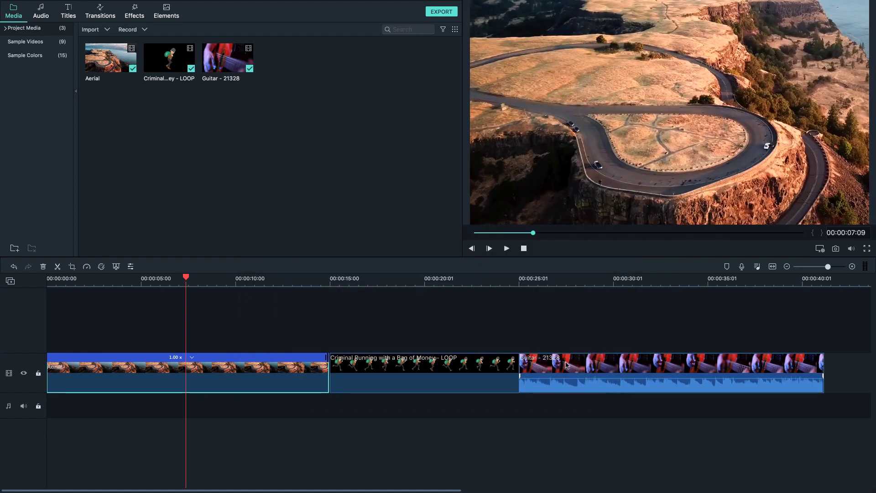
# Step: Play the cropped Aerial clip from 00:00:02:08, and undo the crop
pyautogui.click(92, 283)
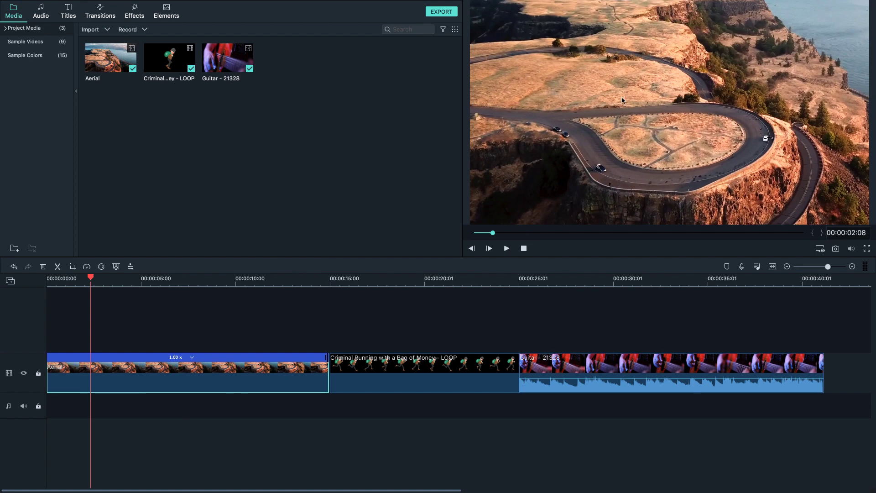
pyautogui.press('space')
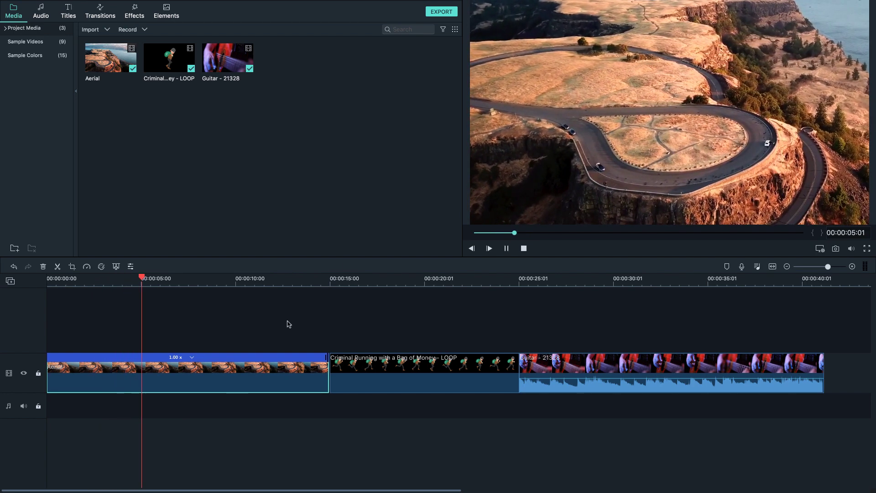
pyautogui.click(327, 322)
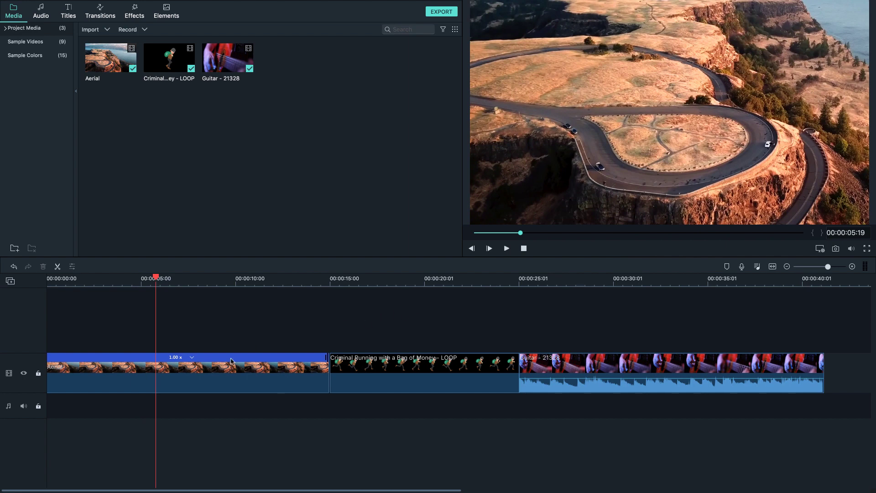
pyautogui.click(202, 367)
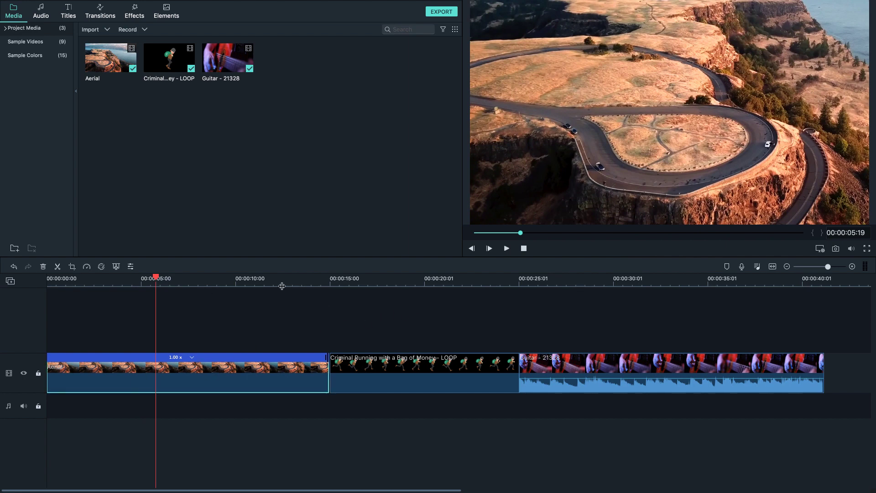
pyautogui.click(13, 267)
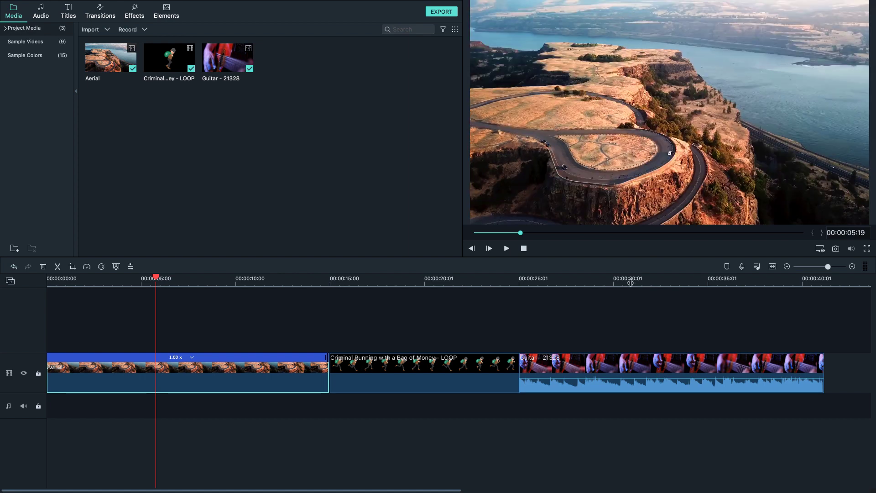
# Step: Play a short stretch of the Guitar clip from 00:00:28:02
pyautogui.click(577, 278)
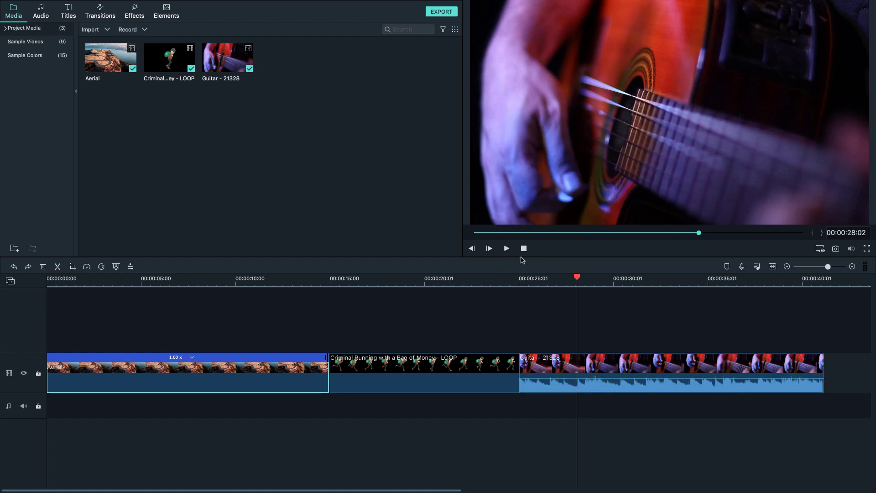
pyautogui.click(506, 249)
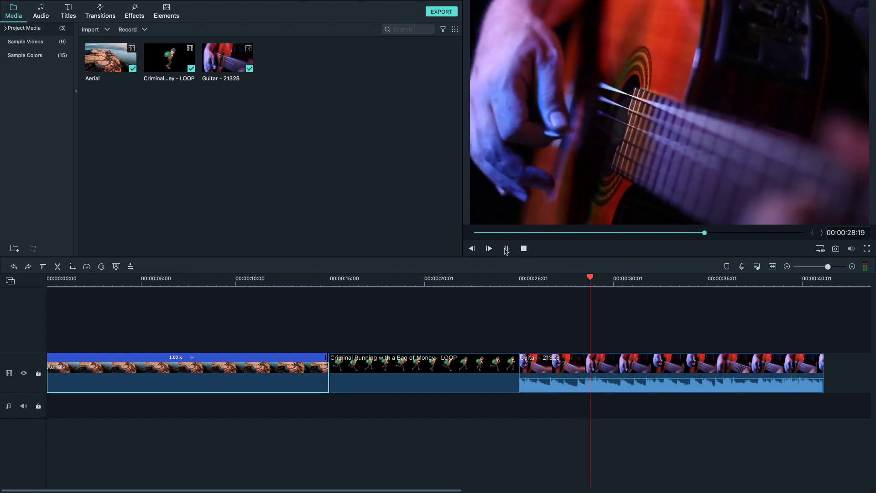
pyautogui.click(507, 248)
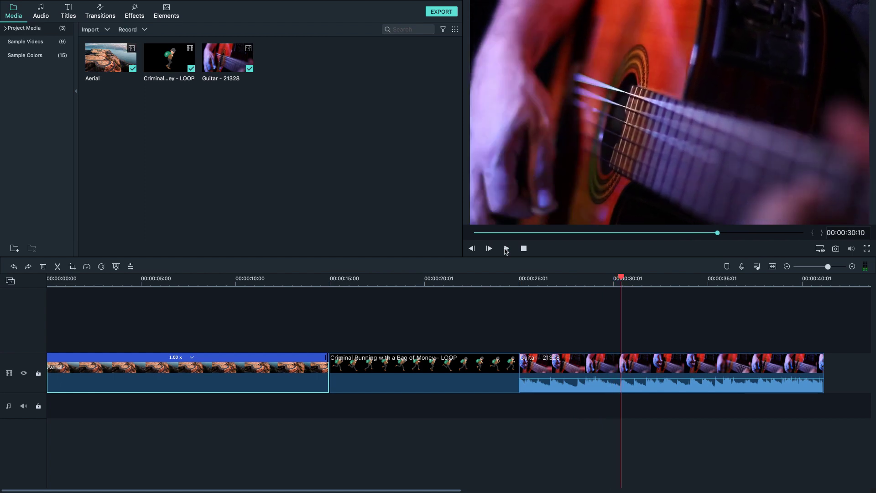
# Step: Lower the audio level of the Guitar clip on the timeline, and raise it back to about its original level
pyautogui.click(578, 414)
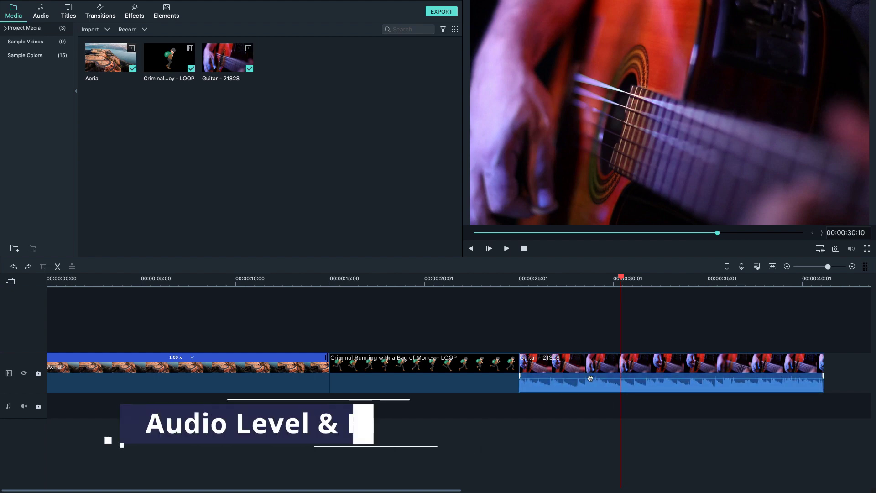
pyautogui.moveTo(590, 378); pyautogui.dragTo(602, 387)
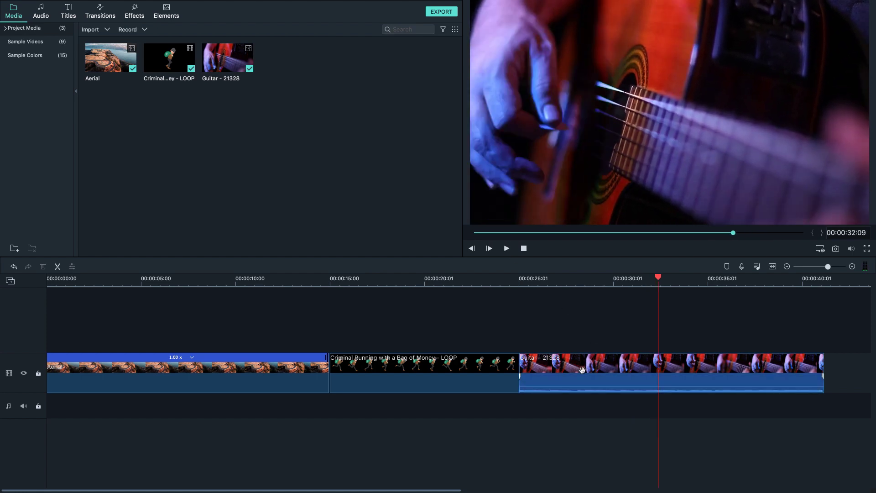
pyautogui.moveTo(577, 387); pyautogui.dragTo(617, 377)
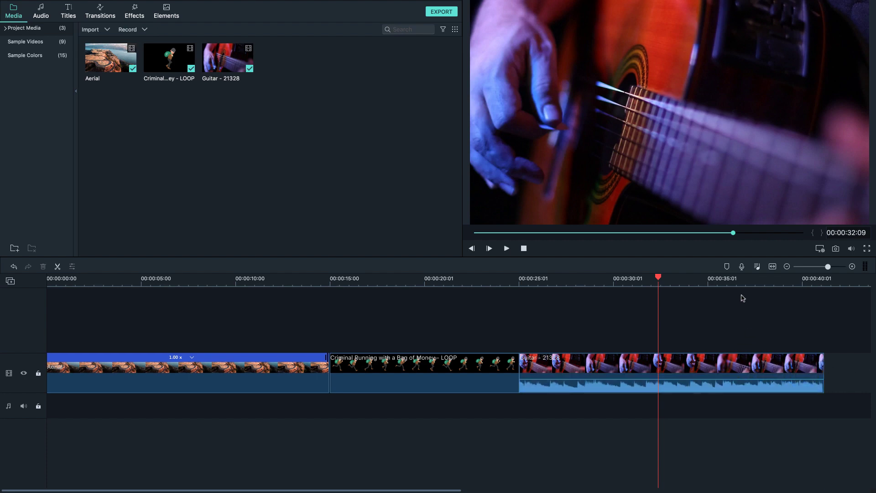
# Step: Add an audio fade-out at the end of the Guitar clip, play its ending, and add a fade-in at its start
pyautogui.click(732, 280)
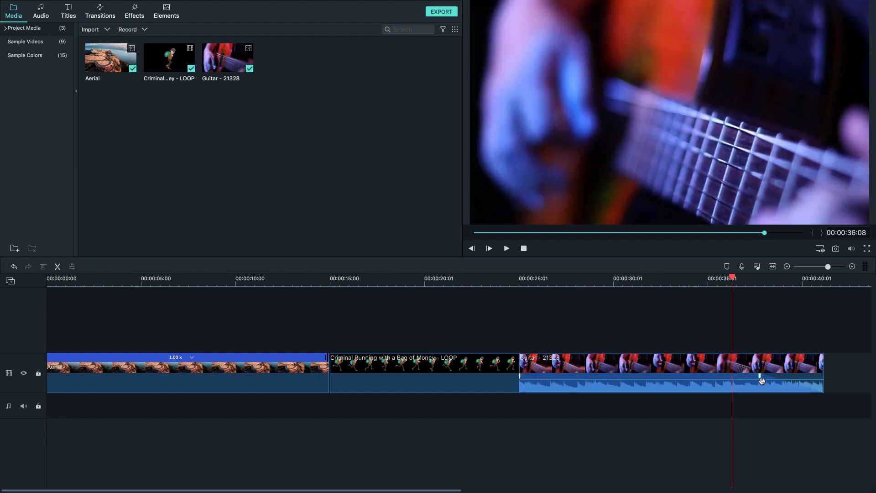
pyautogui.press('space')
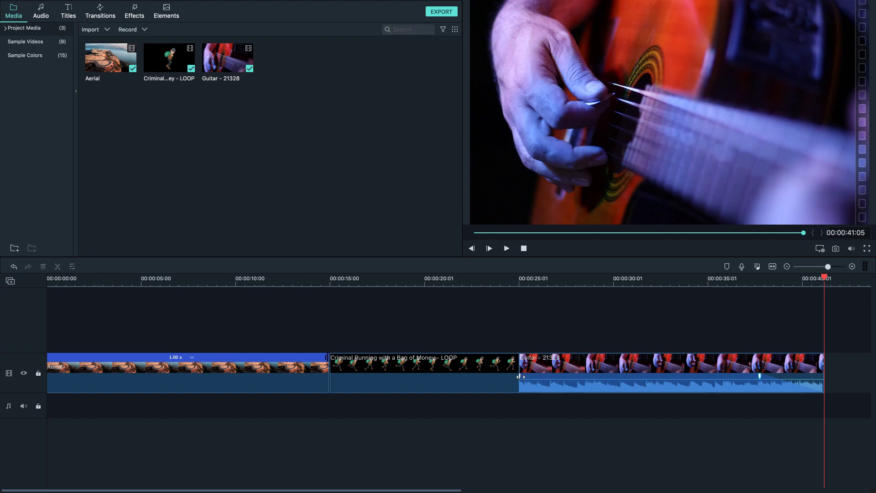
pyautogui.moveTo(521, 376); pyautogui.dragTo(562, 377)
# Step: Detach the audio from the Guitar clip onto the audio track
pyautogui.click(581, 361)
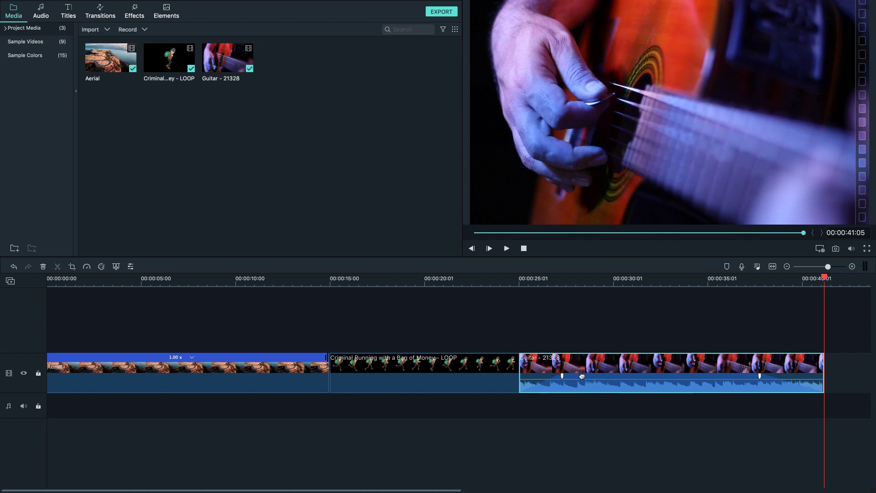
pyautogui.moveTo(586, 365); pyautogui.dragTo(597, 353)
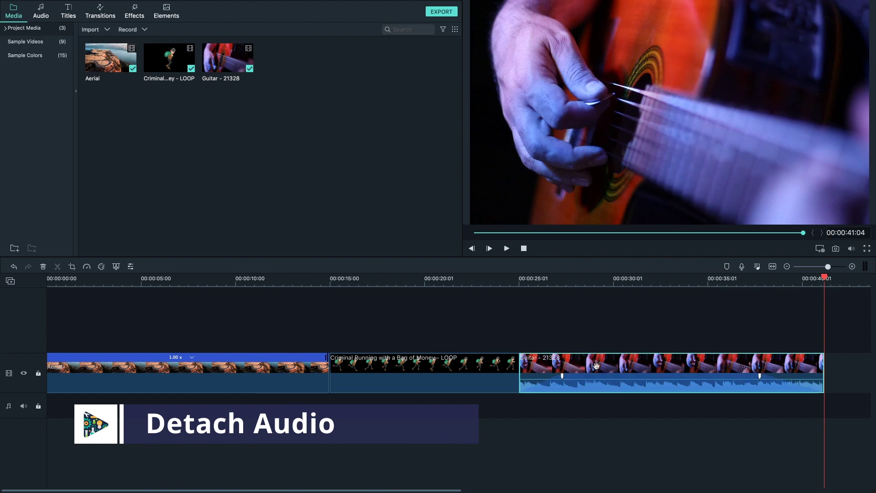
pyautogui.rightClick(598, 362)
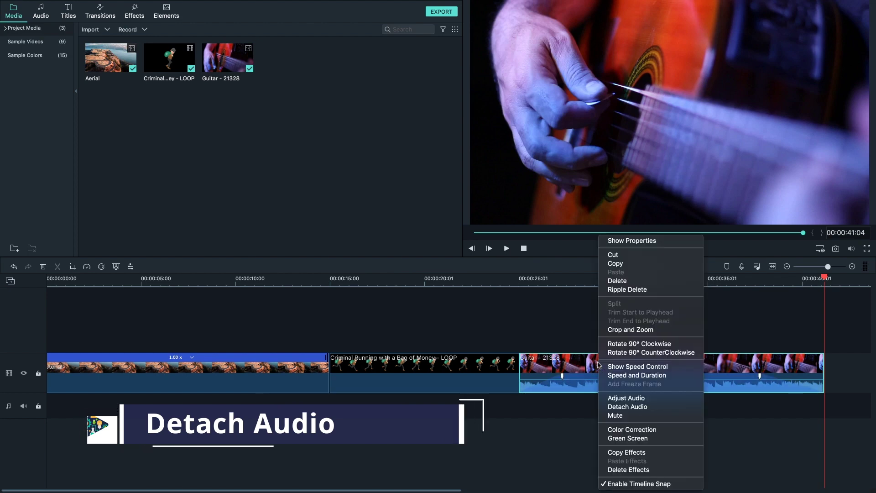
pyautogui.click(664, 407)
pyautogui.click(667, 404)
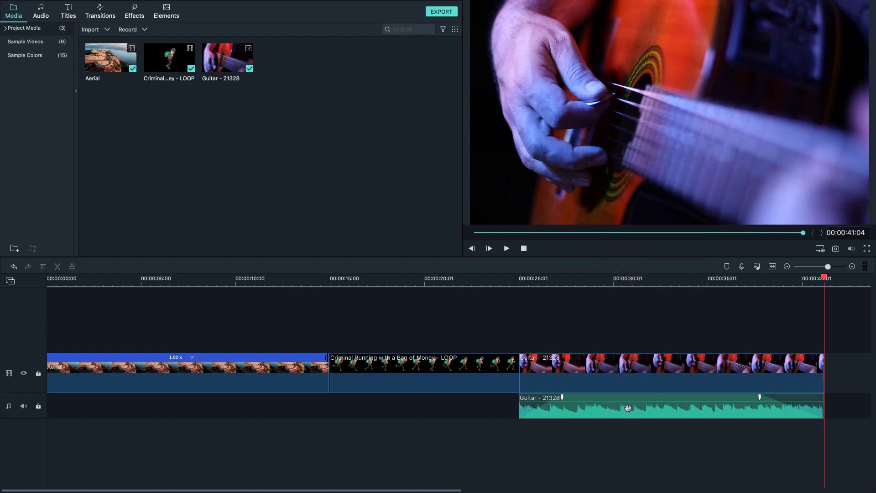
pyautogui.moveTo(653, 411); pyautogui.dragTo(636, 416)
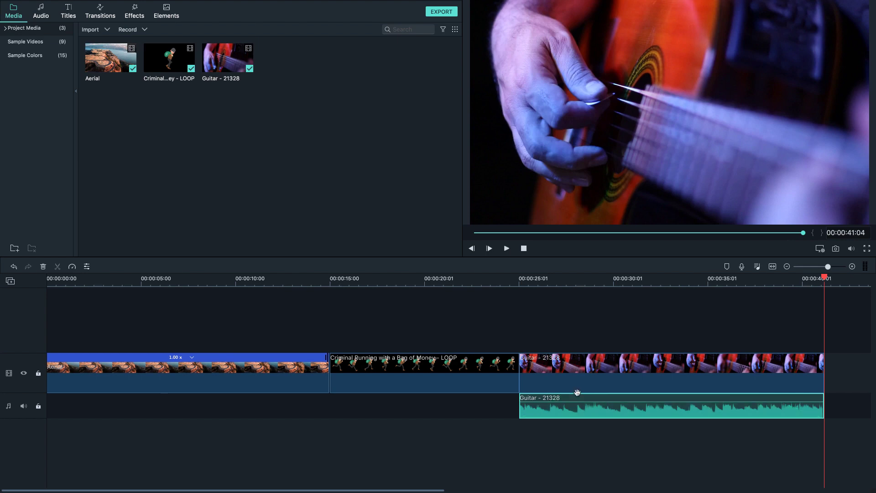
# Step: Move the playhead to 00:00:09:19 and open the video properties of the Aerial clip
pyautogui.click(234, 290)
pyautogui.click(233, 282)
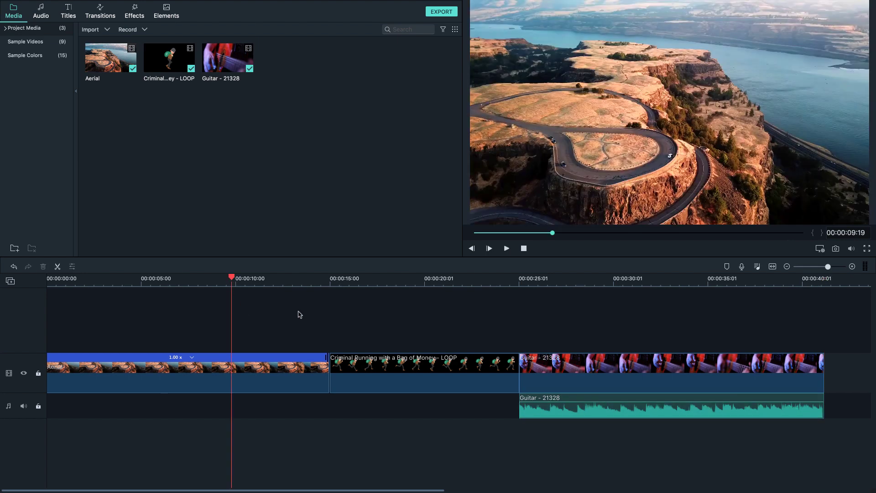
pyautogui.click(258, 369)
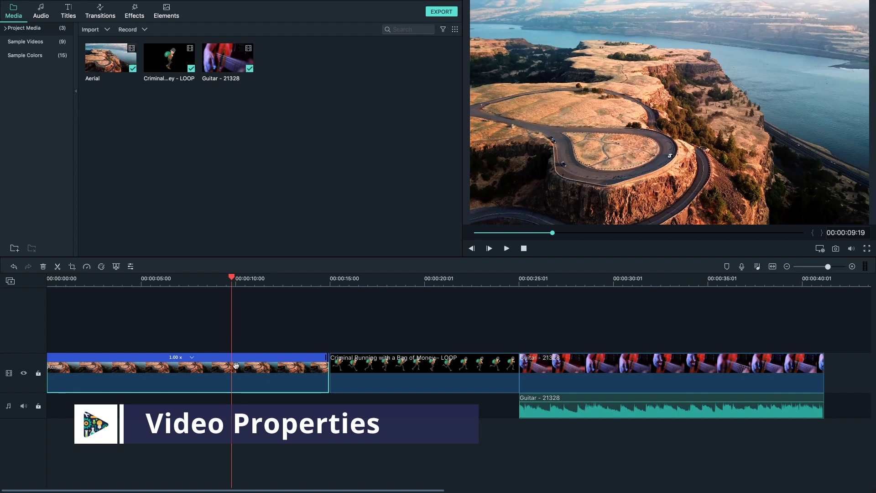
pyautogui.doubleClick(236, 365)
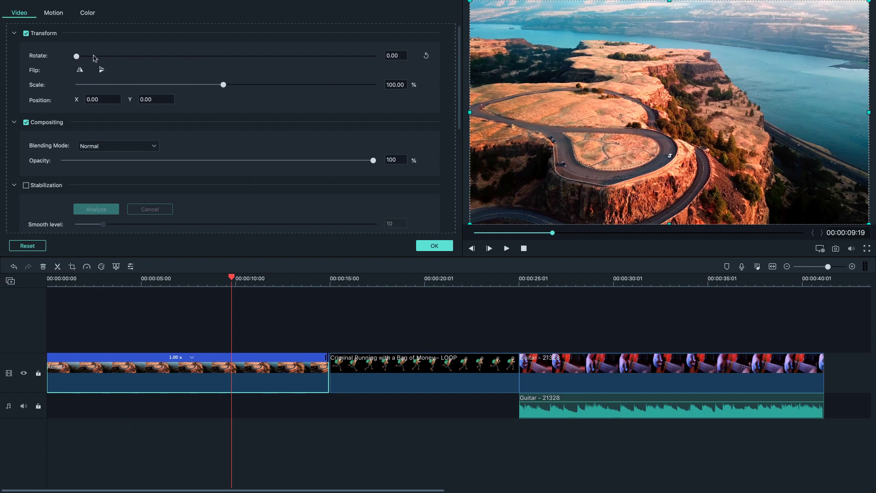
# Step: Try rotating the Aerial clip, scale it to 46.88%, and place it at X 384.00, Y -75.60
pyautogui.moveTo(76, 57)
pyautogui.mouseDown()
pyautogui.moveTo(120, 59)
pyautogui.moveTo(60, 57)
pyautogui.mouseUp()
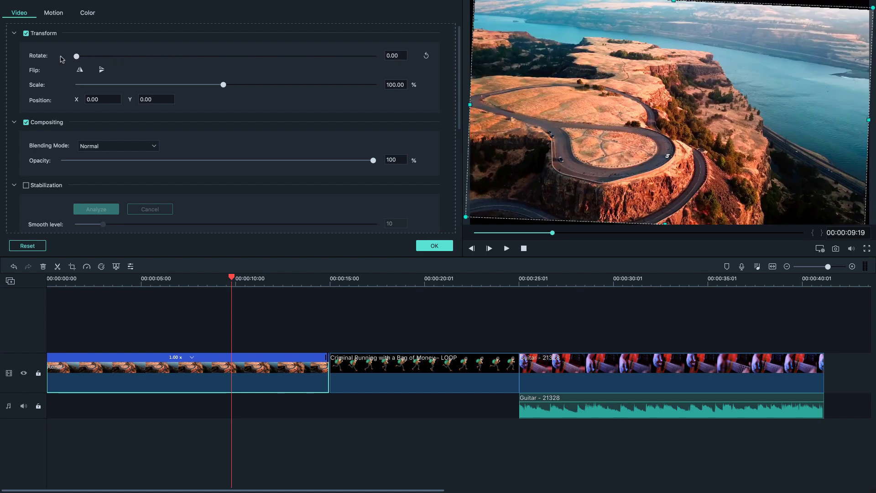
pyautogui.moveTo(223, 84); pyautogui.dragTo(144, 87)
pyautogui.moveTo(613, 101); pyautogui.dragTo(644, 105)
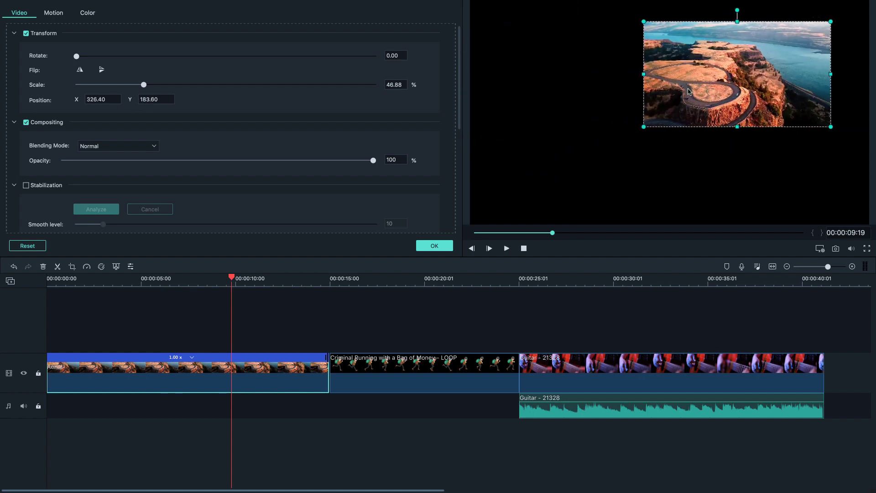
pyautogui.moveTo(728, 74); pyautogui.dragTo(766, 120)
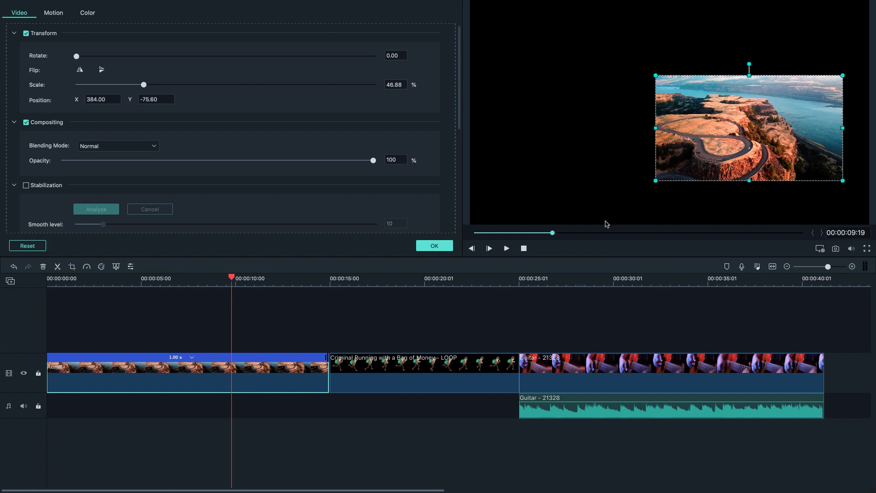
# Step: Examine the Aerial clip's compositing, stabilization, chroma key and lens correction settings
pyautogui.scroll(-1, 274, 180)
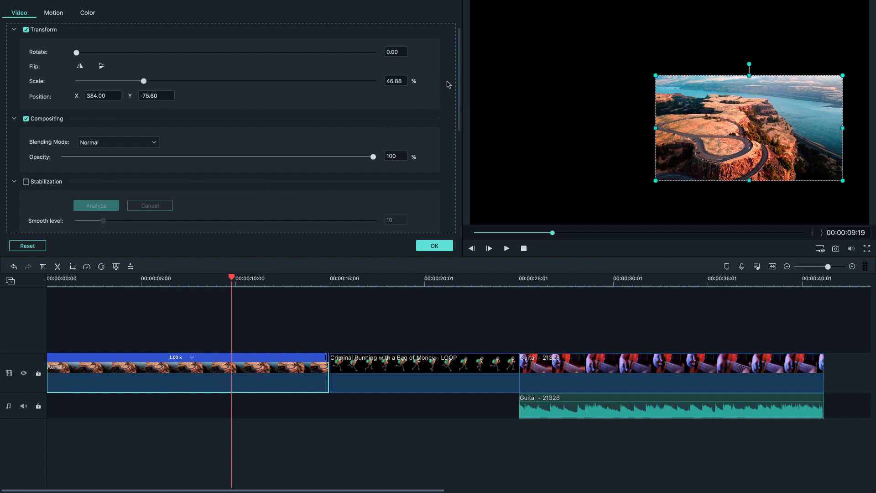
pyautogui.scroll(-3, 105, 155)
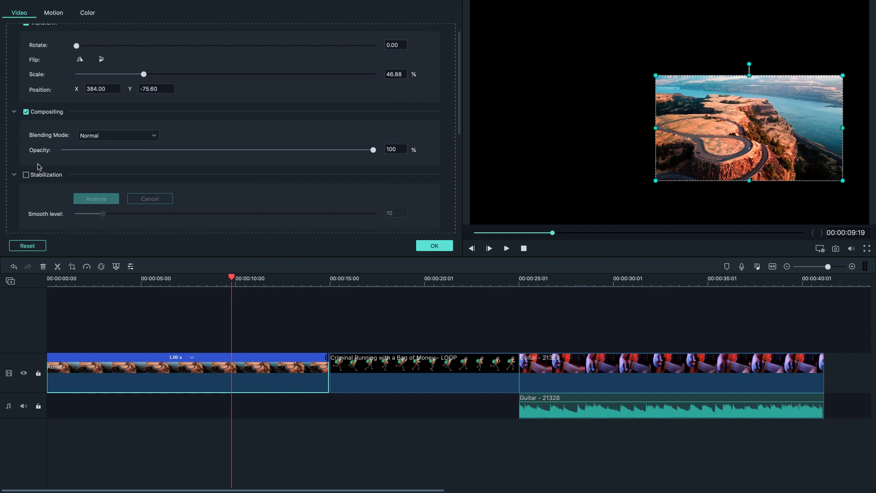
pyautogui.scroll(-2, 145, 157)
pyautogui.scroll(-6, 55, 171)
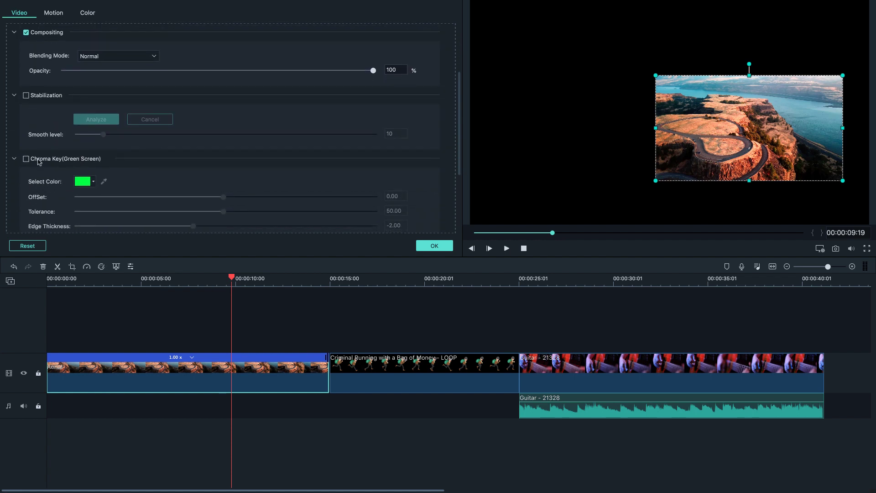
pyautogui.scroll(-2, 115, 171)
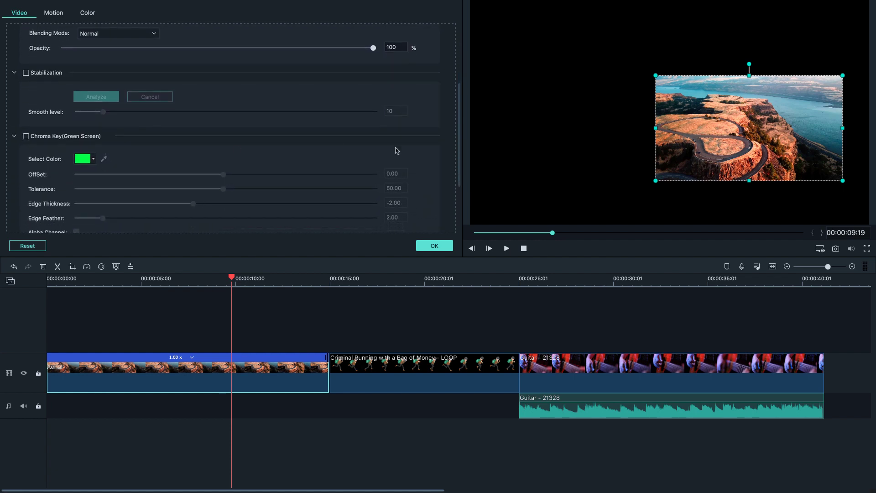
pyautogui.scroll(-3, 455, 152)
pyautogui.scroll(-5, 456, 159)
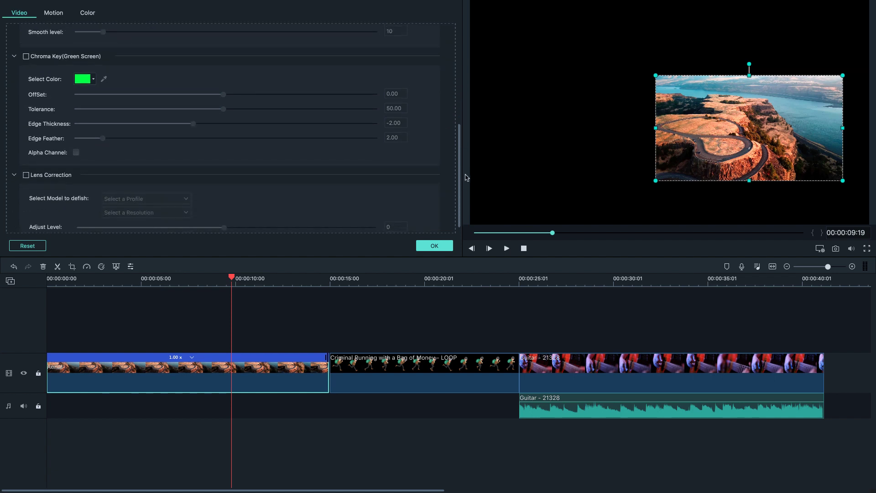
pyautogui.scroll(15, 461, 176)
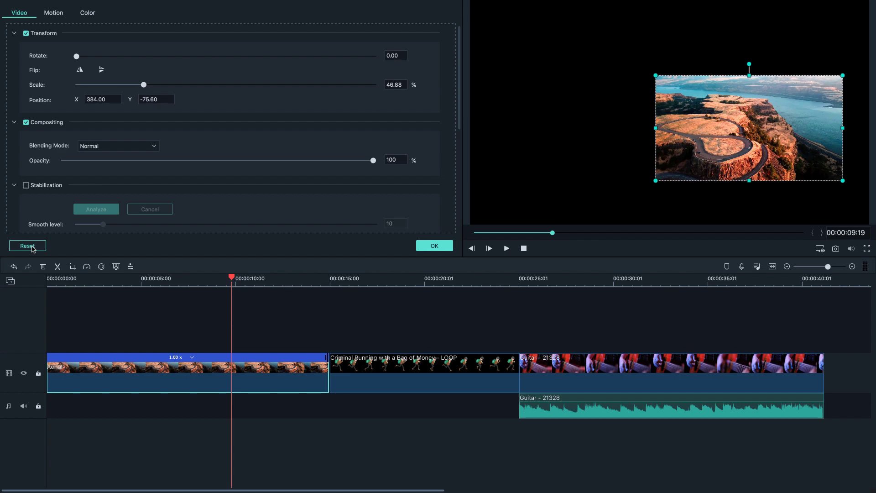
# Step: Reset the Aerial clip's video properties to their defaults and confirm them
pyautogui.click(28, 246)
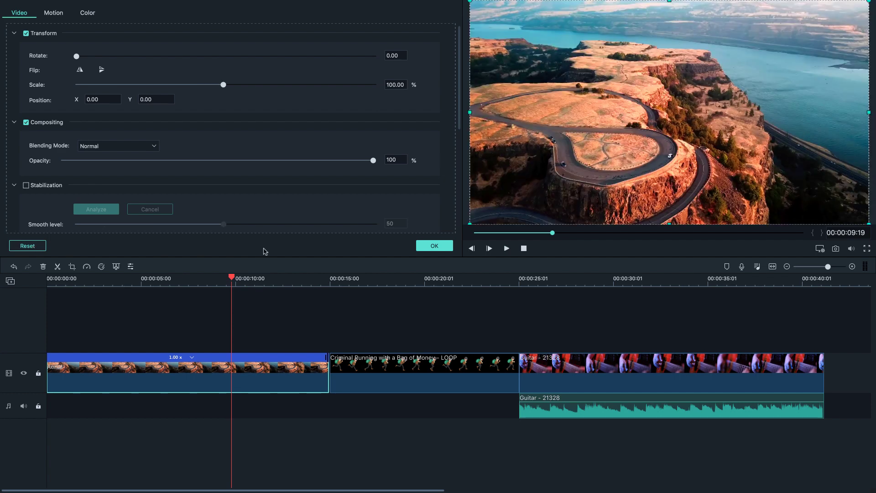
pyautogui.click(433, 247)
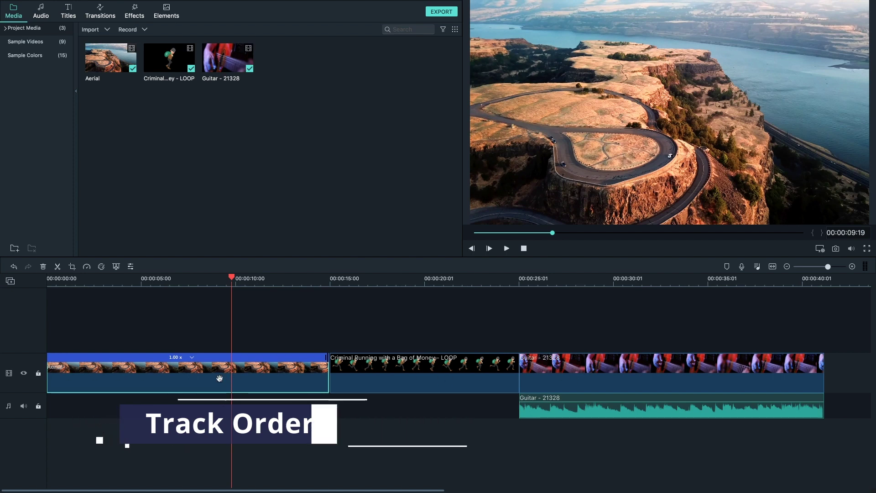
# Step: Move the Guitar video clip onto a new track over the Aerial clip and trim its start to shortly before 00:00:07:07
pyautogui.click(361, 371)
pyautogui.click(585, 365)
pyautogui.click(438, 282)
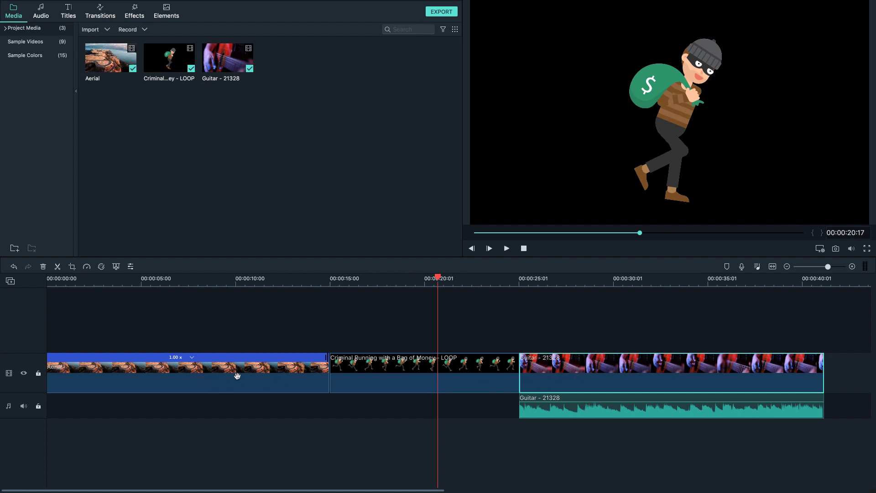
pyautogui.moveTo(588, 379); pyautogui.dragTo(221, 351)
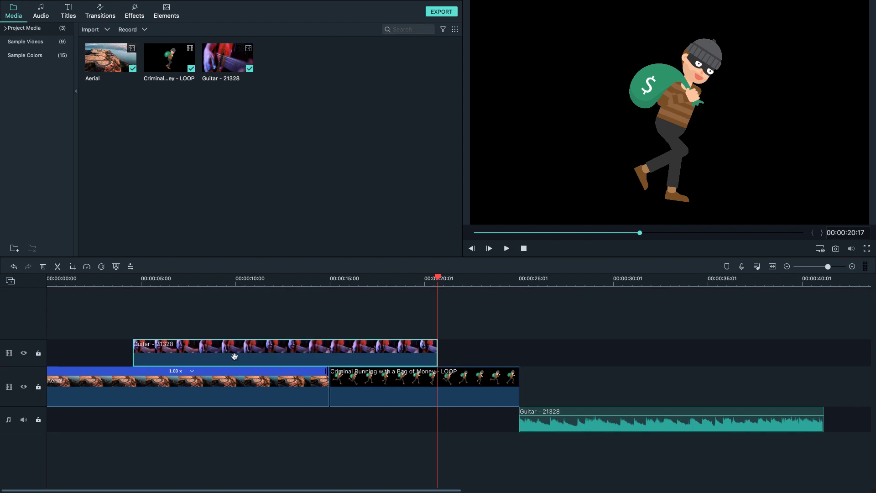
pyautogui.click(184, 310)
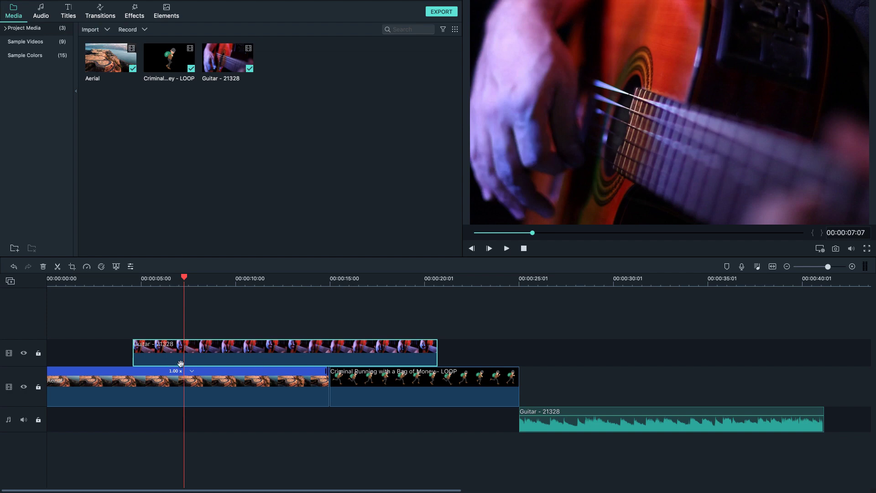
pyautogui.moveTo(136, 353); pyautogui.dragTo(158, 352)
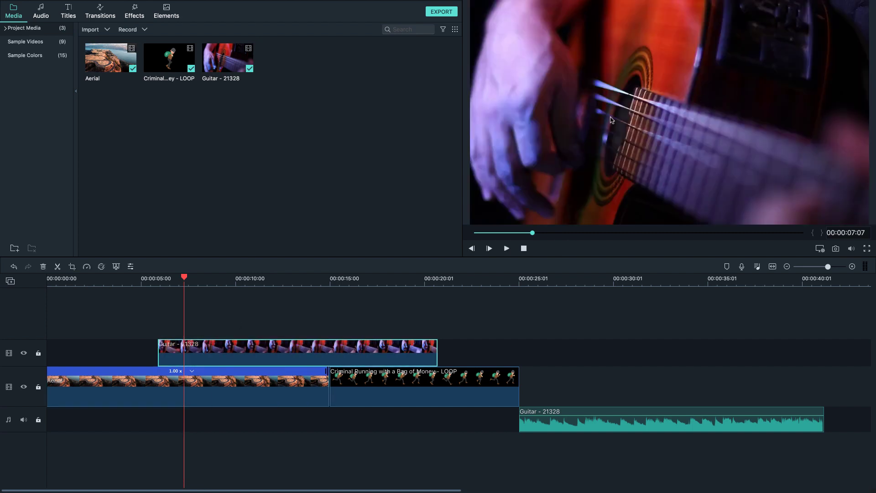
# Step: Shrink the Guitar clip to 33.33% and place it at X 576.00, Y 291.60 in the frame's upper-right corner
pyautogui.click(207, 389)
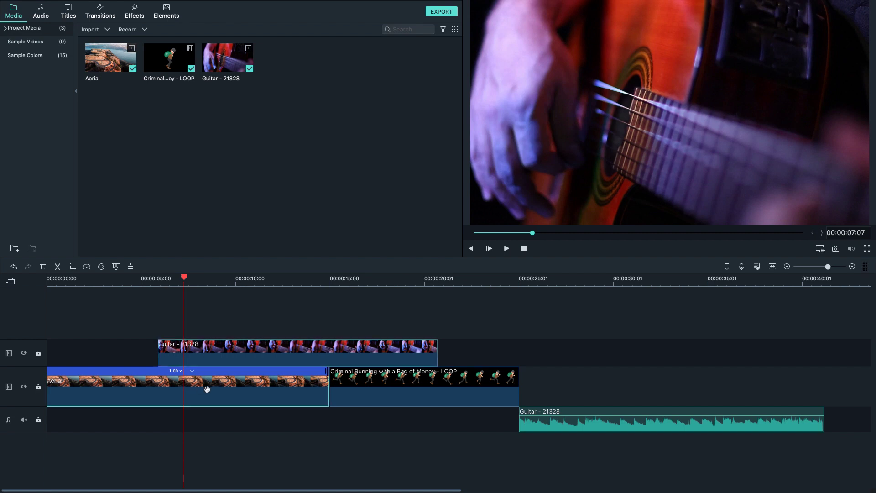
pyautogui.click(211, 359)
pyautogui.doubleClick(243, 350)
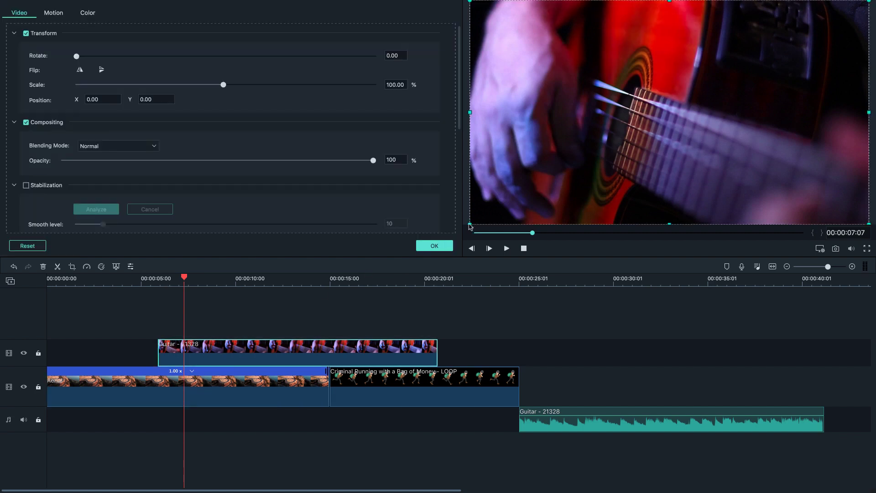
pyautogui.moveTo(470, 222); pyautogui.dragTo(713, 112)
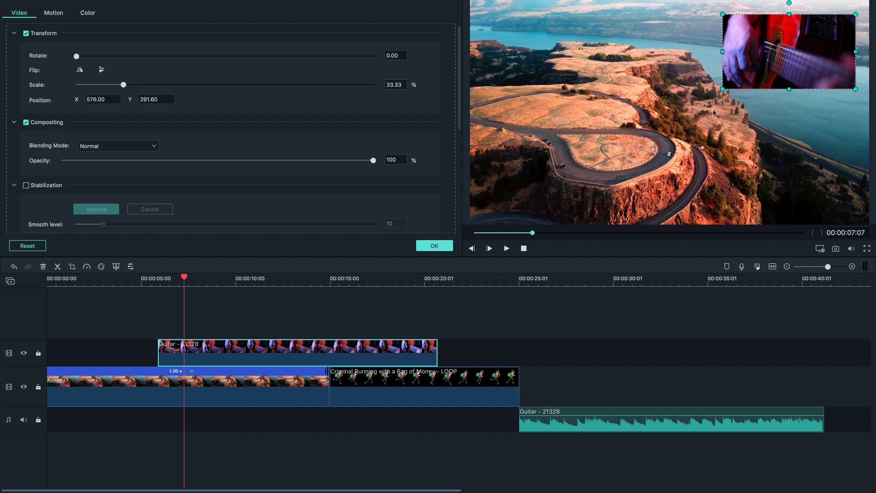
# Step: Play the picture-in-picture overlay of the Guitar clip over the Aerial clip from 00:00:05:16
pyautogui.click(154, 281)
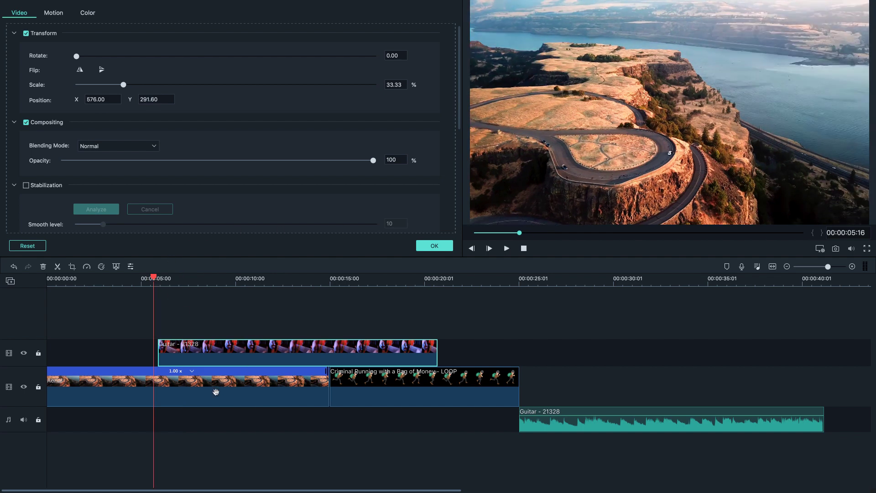
pyautogui.click(215, 391)
pyautogui.press('space')
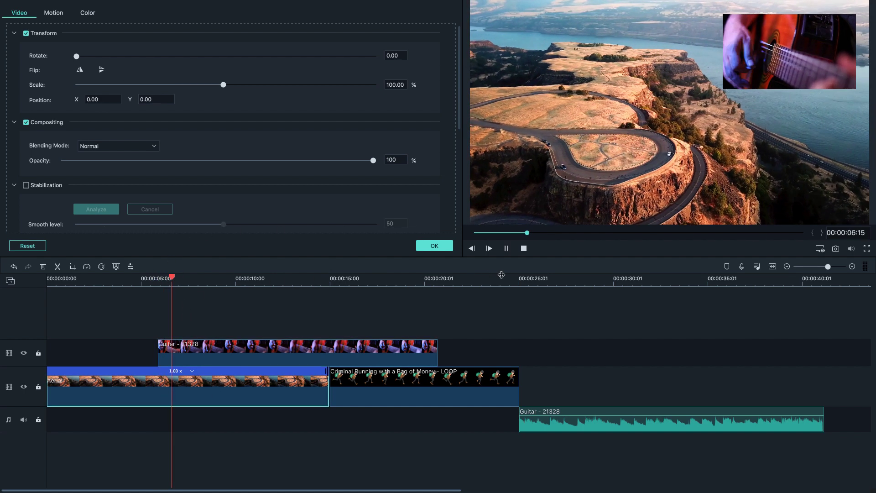
pyautogui.press('space')
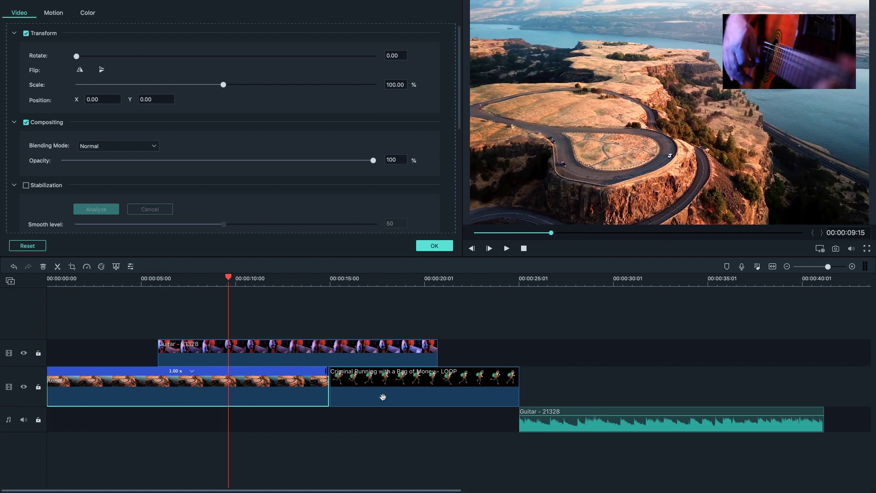
# Step: Reset the Guitar clip's video properties and close them
pyautogui.click(260, 359)
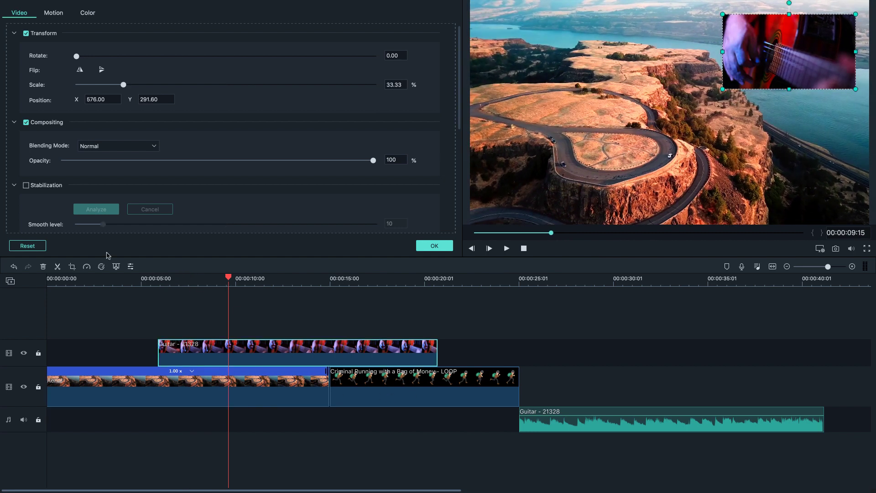
pyautogui.click(34, 248)
pyautogui.click(349, 299)
# Step: Move the Criminal Running clip onto a new track above the Guitar clip and set the playhead to 00:00:10:02
pyautogui.click(385, 387)
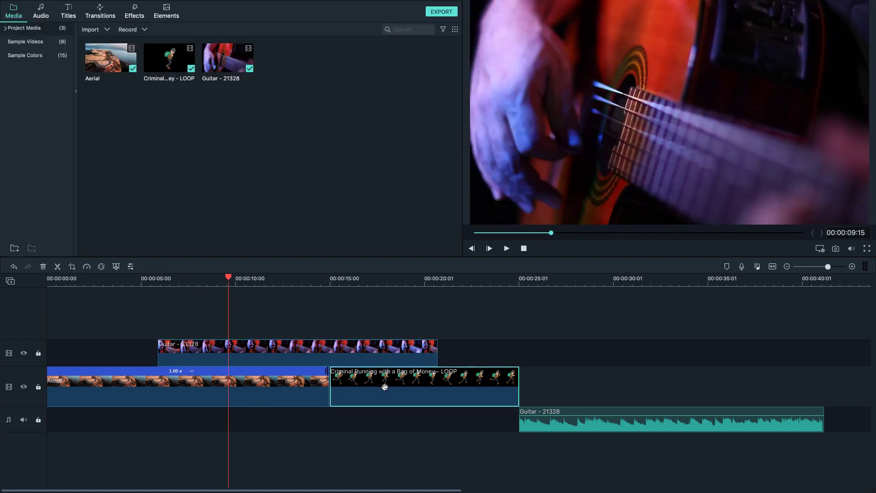
pyautogui.moveTo(373, 386); pyautogui.dragTo(229, 334)
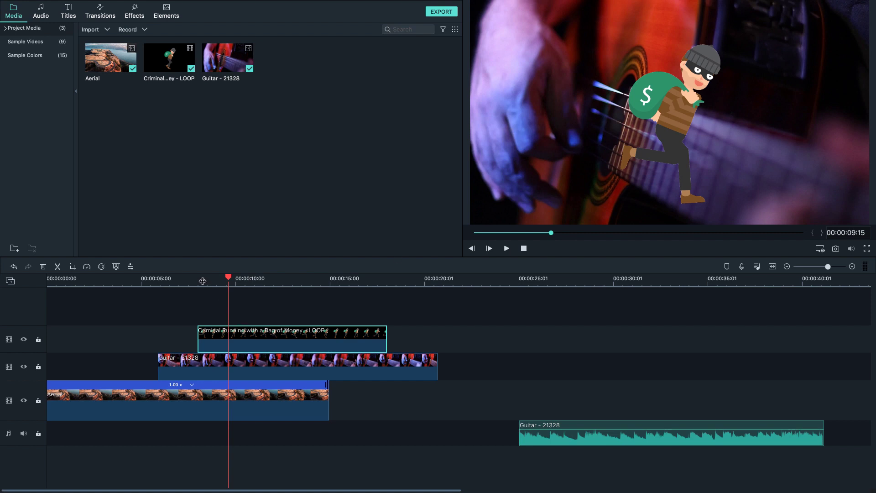
pyautogui.click(237, 280)
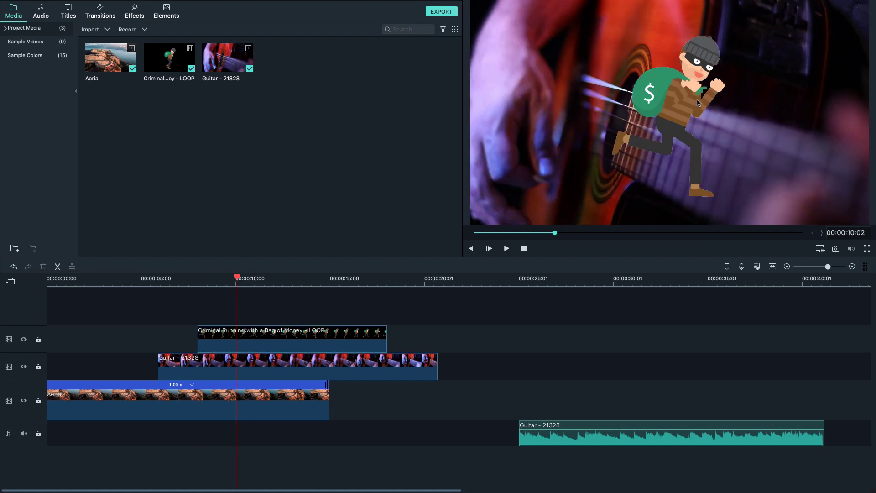
# Step: Try to reposition the Criminal Running clip in the preview, and close its video properties
pyautogui.doubleClick(669, 124)
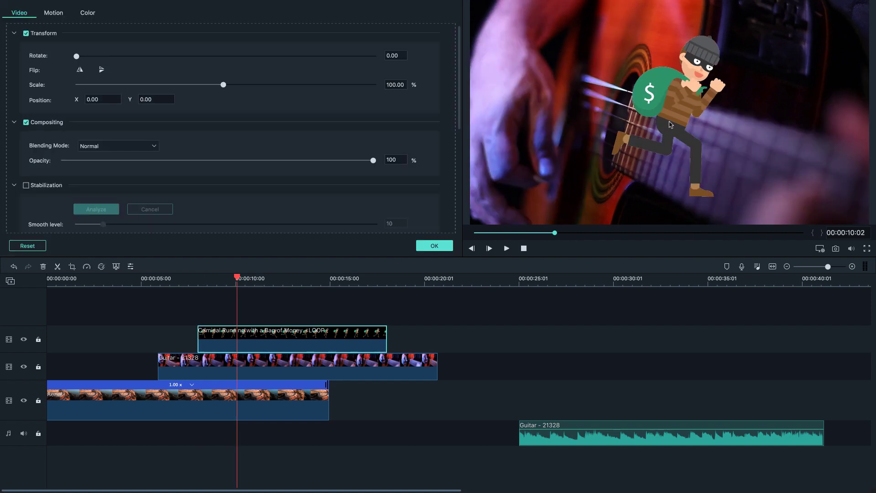
pyautogui.moveTo(686, 96); pyautogui.dragTo(680, 117)
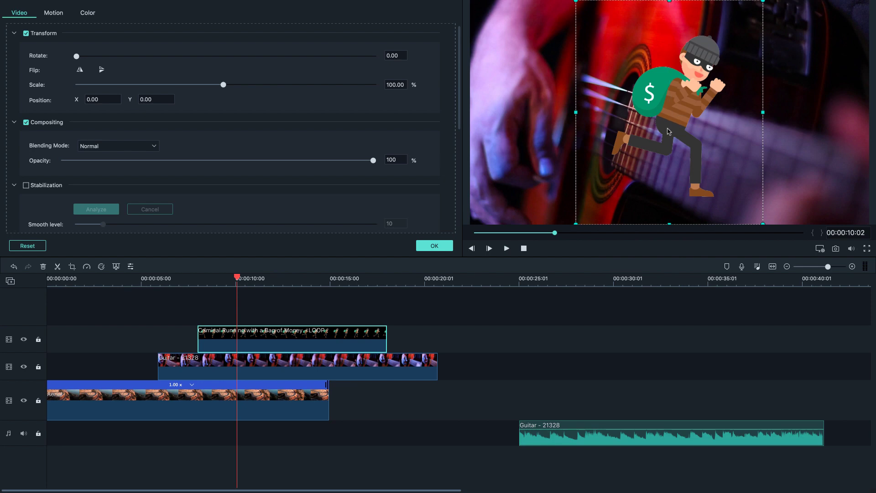
pyautogui.click(218, 311)
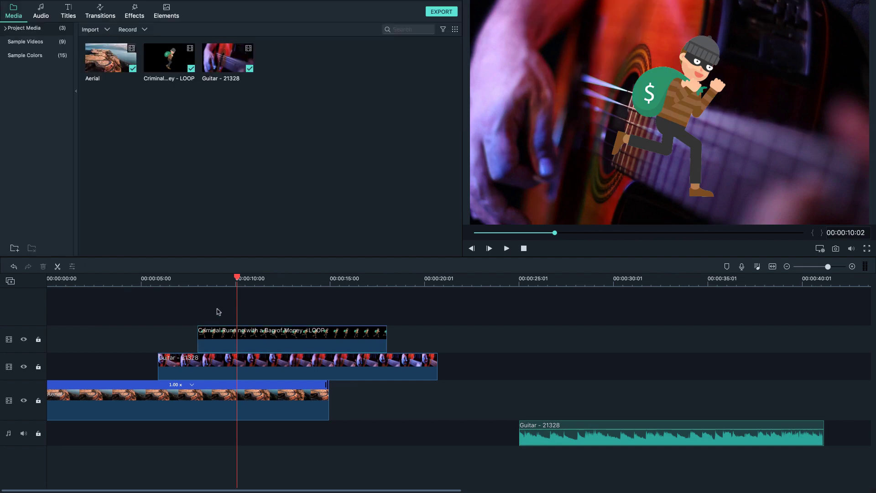
pyautogui.click(683, 116)
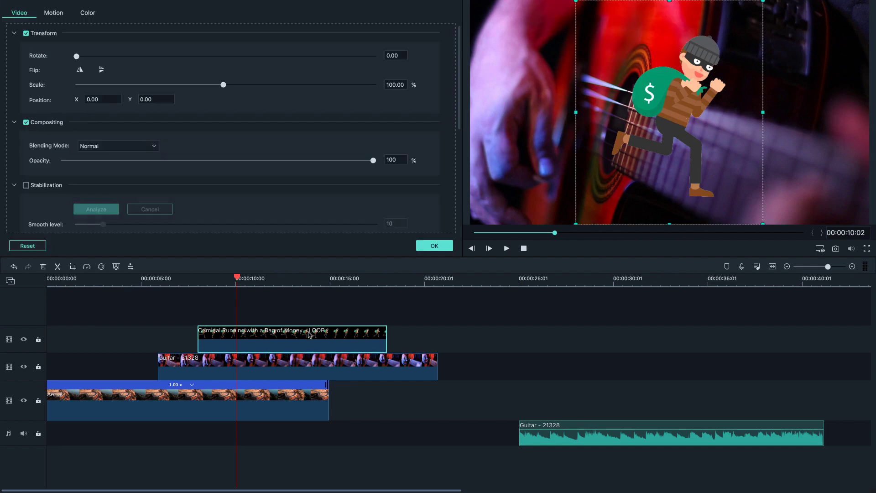
pyautogui.press('ctrl+super+f')
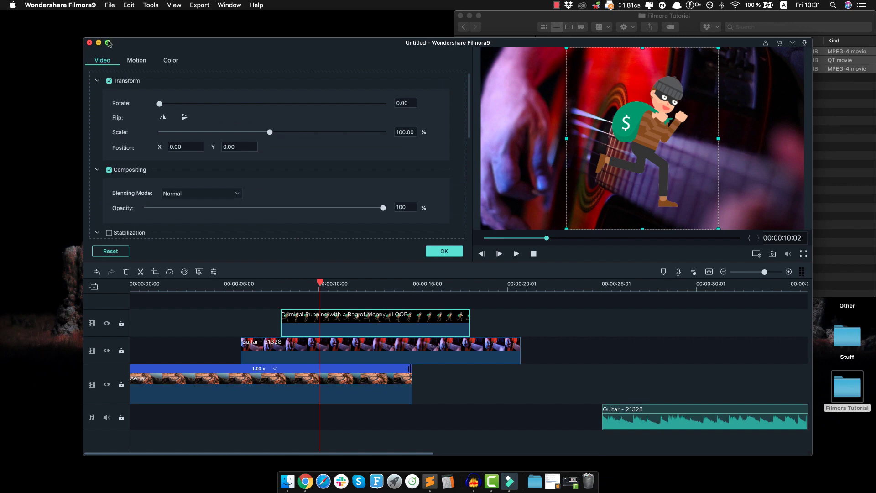
pyautogui.click(109, 42)
pyautogui.click(299, 309)
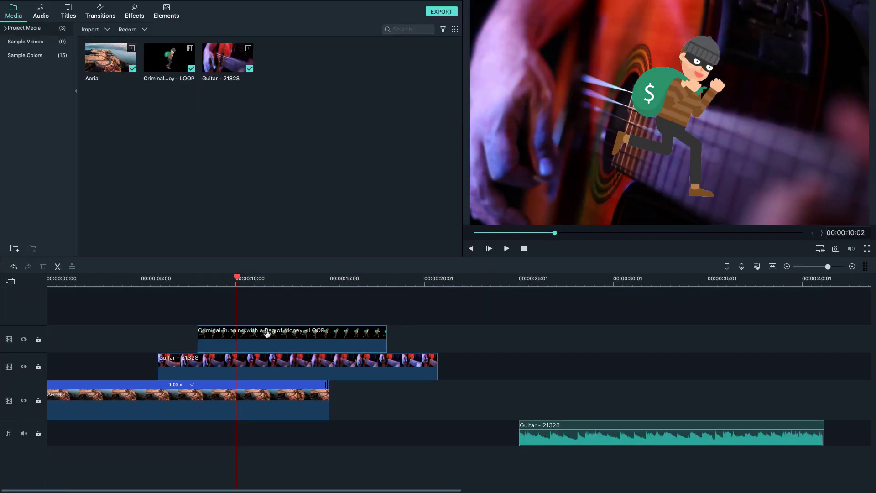
# Step: Move the Guitar video clip onto a new track above the Criminal Running clip, and preview their overlap up to 00:00:10:06
pyautogui.click(267, 333)
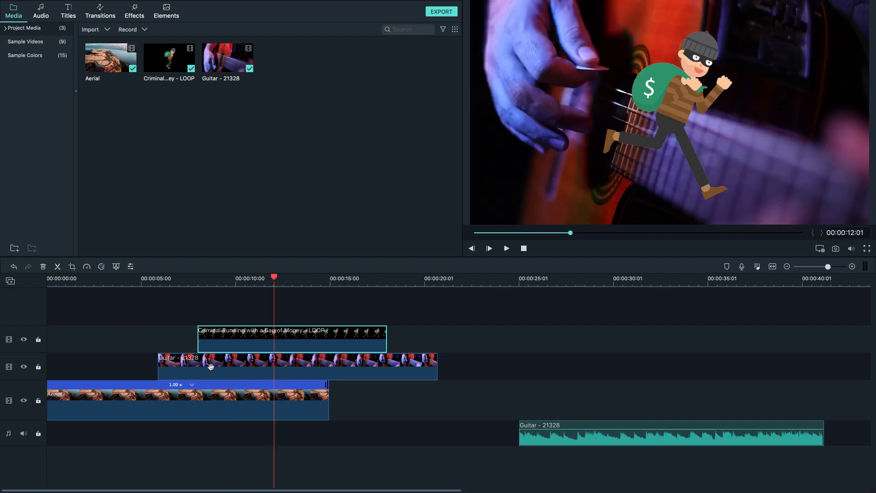
pyautogui.moveTo(209, 367); pyautogui.dragTo(266, 315)
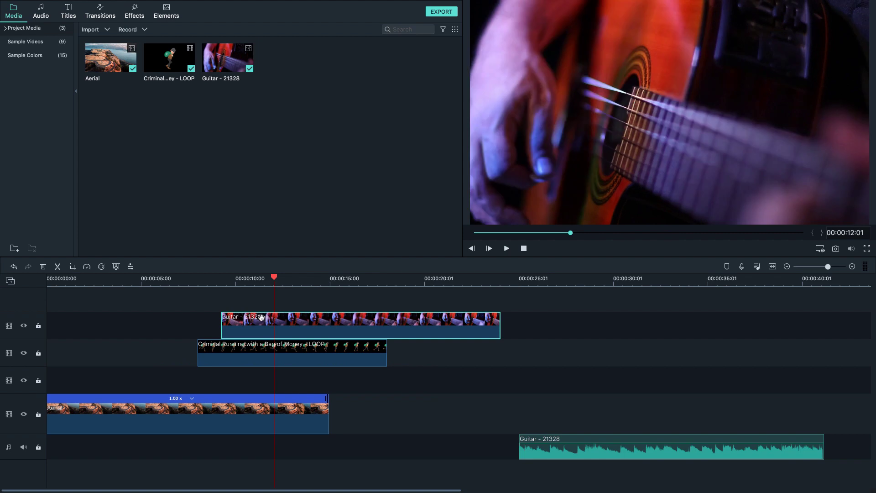
pyautogui.click(222, 283)
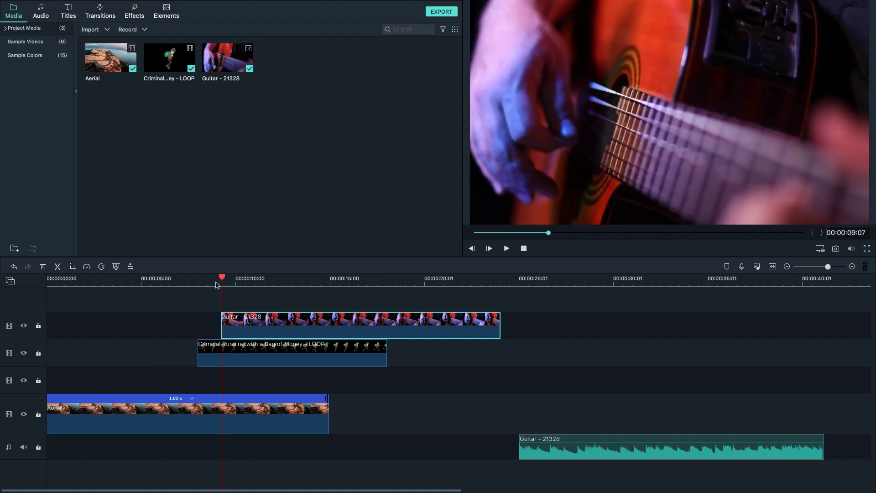
pyautogui.click(212, 282)
pyautogui.click(240, 281)
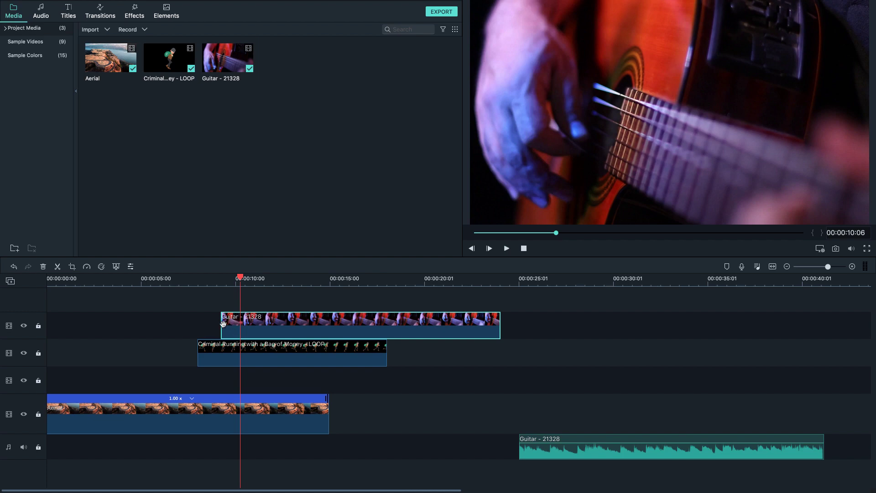
# Step: Shift the Guitar clip earlier on the top track so it starts before the Criminal Running clip
pyautogui.moveTo(223, 324); pyautogui.dragTo(258, 324)
pyautogui.moveTo(312, 326); pyautogui.dragTo(224, 328)
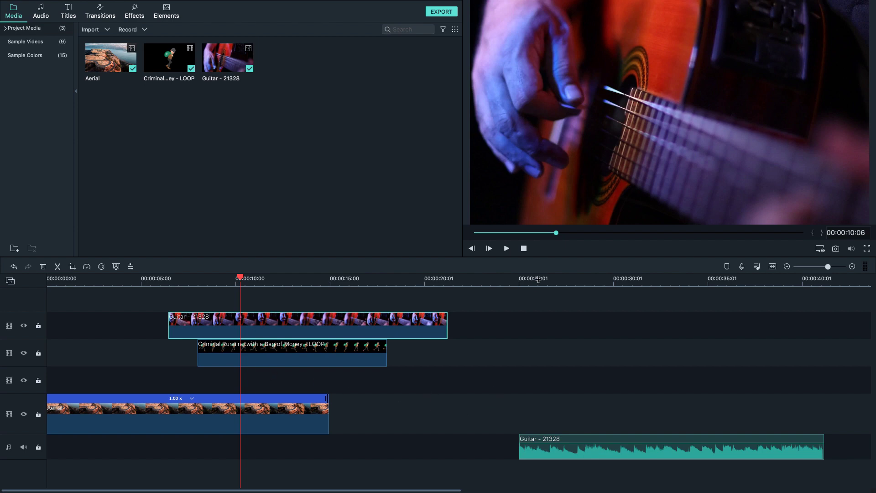
# Step: Add the Always Dreaming - Same Town Forever music to a new audio track below the Guitar audio and play it from 00:00:26:13
pyautogui.click(42, 19)
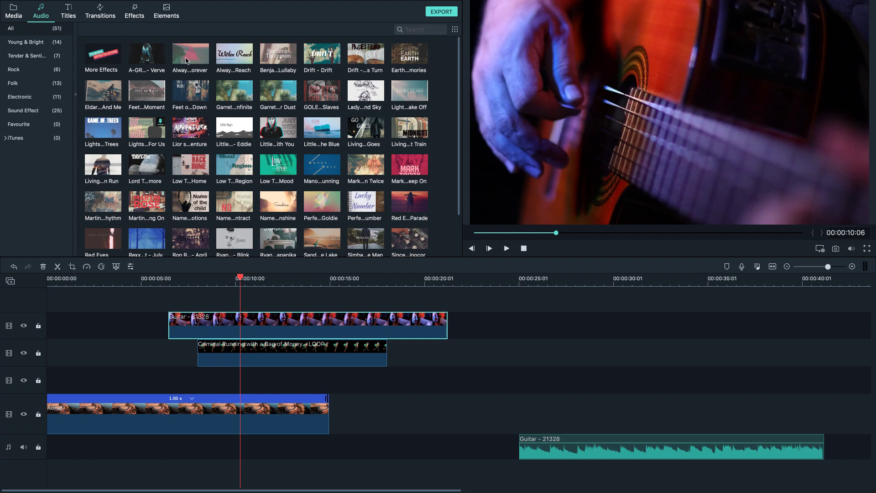
pyautogui.moveTo(186, 59); pyautogui.dragTo(479, 483)
pyautogui.click(548, 279)
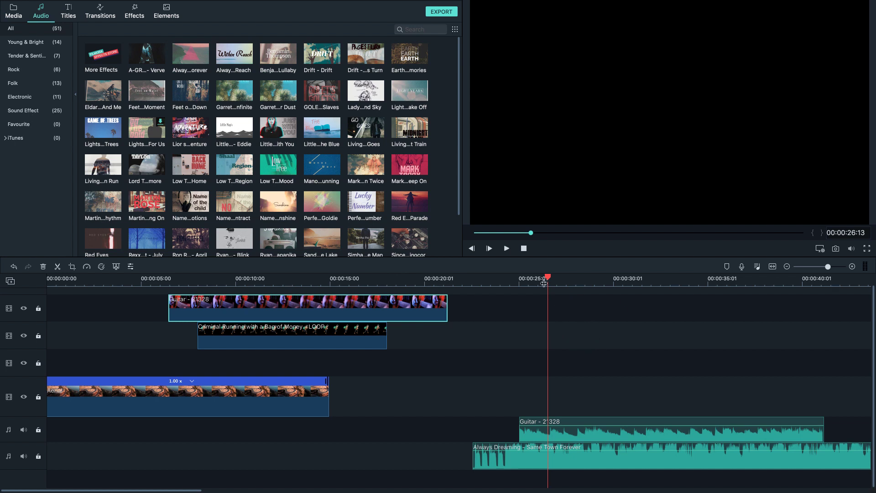
pyautogui.press('space')
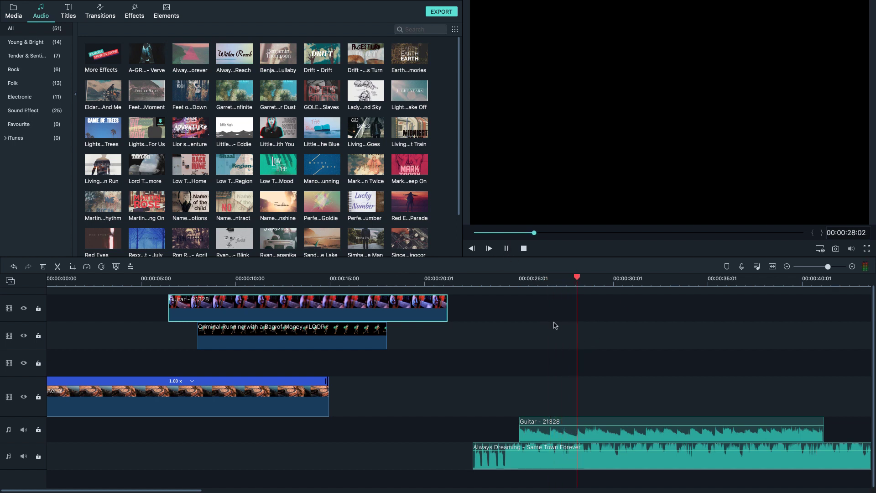
pyautogui.press('space')
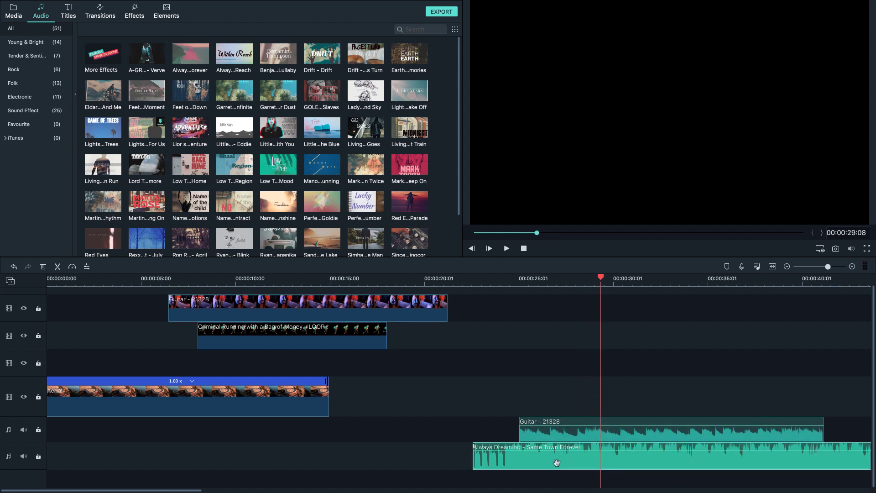
# Step: Delete the Always Dreaming - Same Town Forever music clip from the timeline
pyautogui.rightClick(560, 450)
pyautogui.click(588, 399)
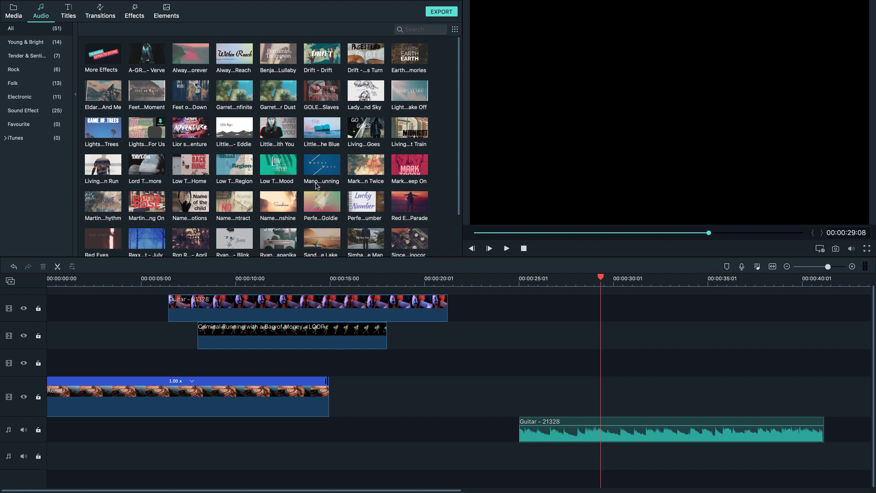
# Step: Look through the media, audio, titles, effects and elements libraries, and open the transitions library
pyautogui.click(18, 14)
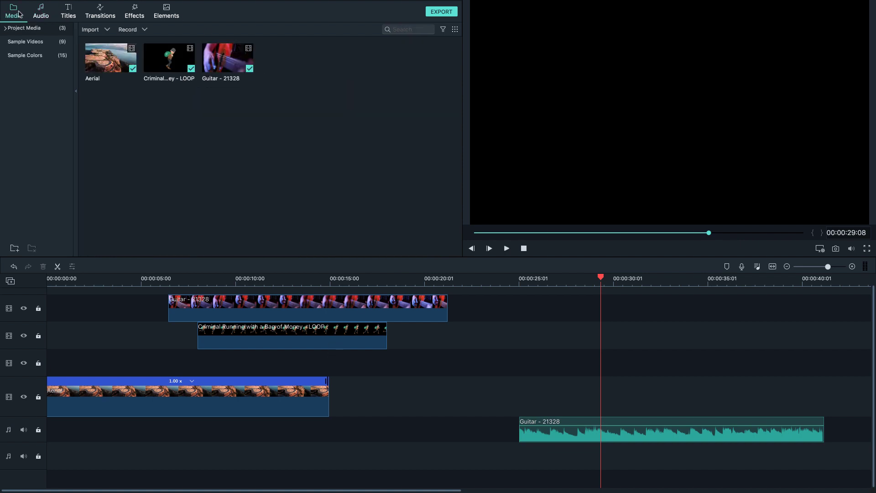
pyautogui.click(38, 13)
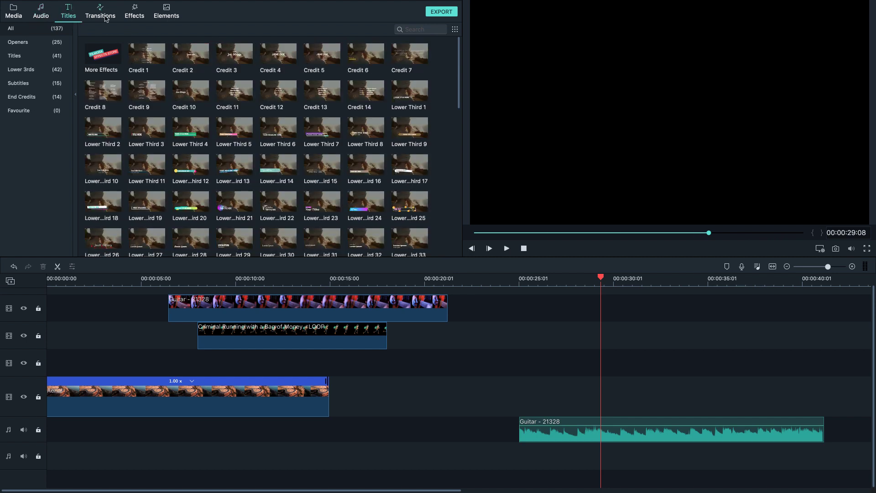
pyautogui.click(101, 14)
pyautogui.click(141, 17)
pyautogui.click(176, 15)
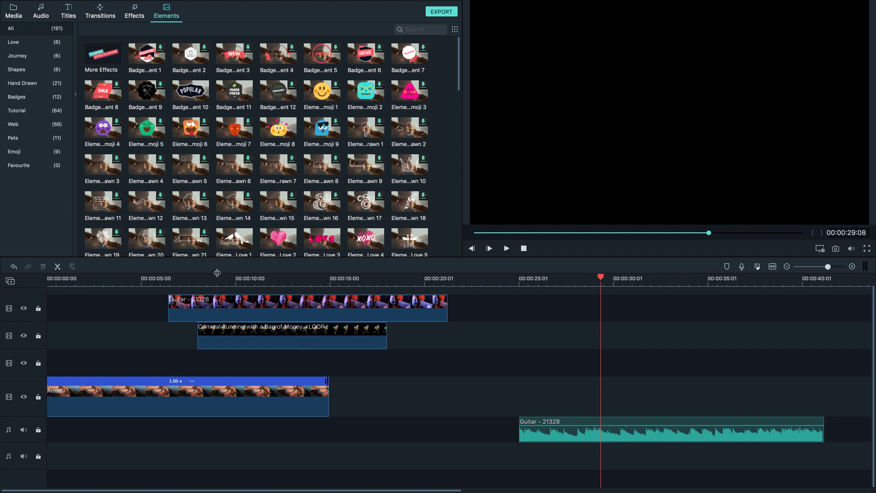
pyautogui.click(97, 17)
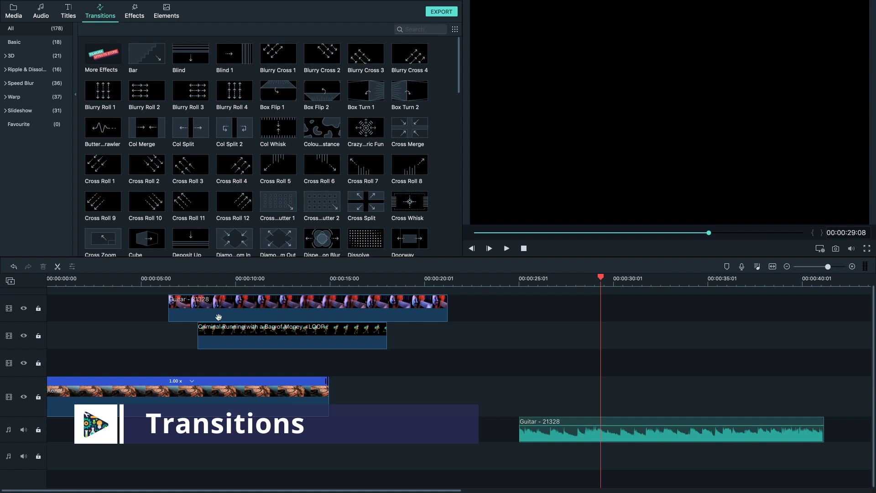
# Step: Place the Guitar video clip directly after the Aerial clip on the same track, and delete the Criminal Running clip
pyautogui.moveTo(201, 301); pyautogui.dragTo(366, 398)
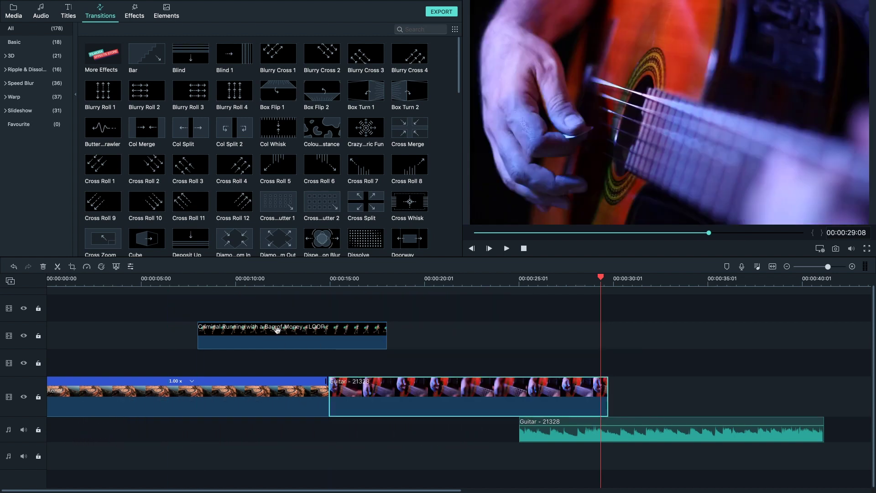
pyautogui.moveTo(274, 332); pyautogui.dragTo(678, 343)
pyautogui.rightClick(651, 339)
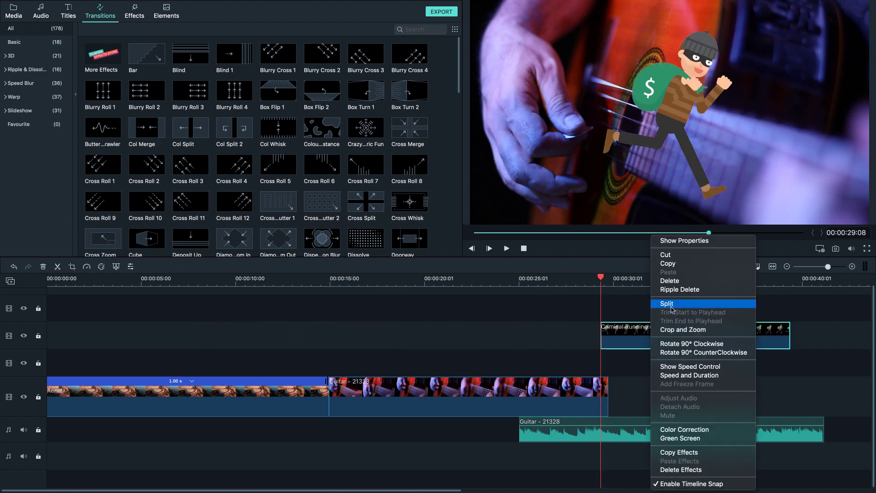
pyautogui.click(679, 280)
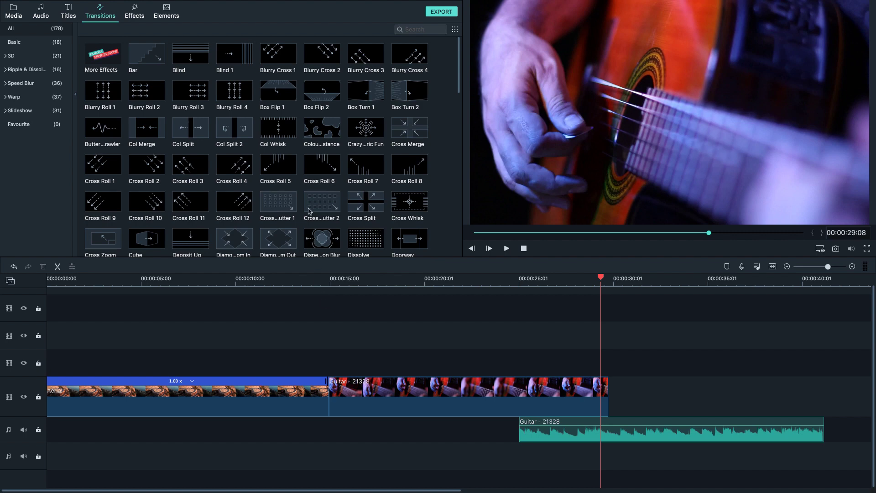
# Step: Browse the transitions and preview Polka Dot, Kaleidoscope and Orb 1
pyautogui.scroll(-5, 183, 123)
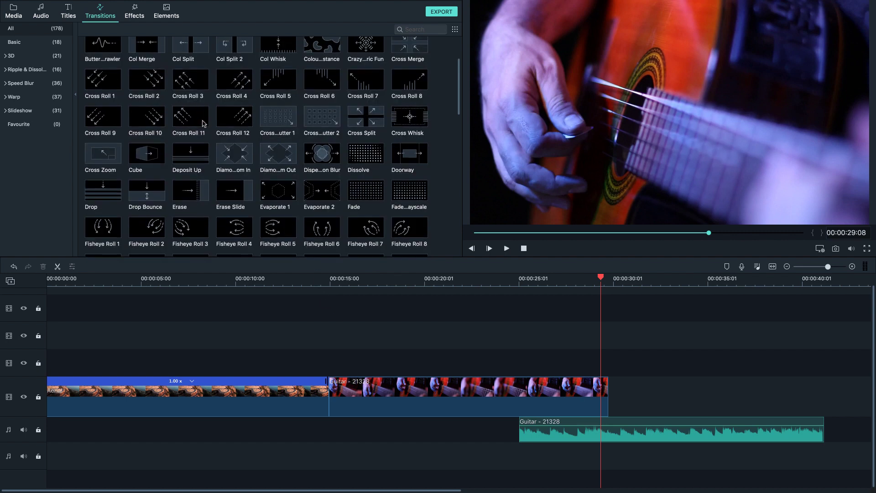
pyautogui.scroll(-6, 219, 119)
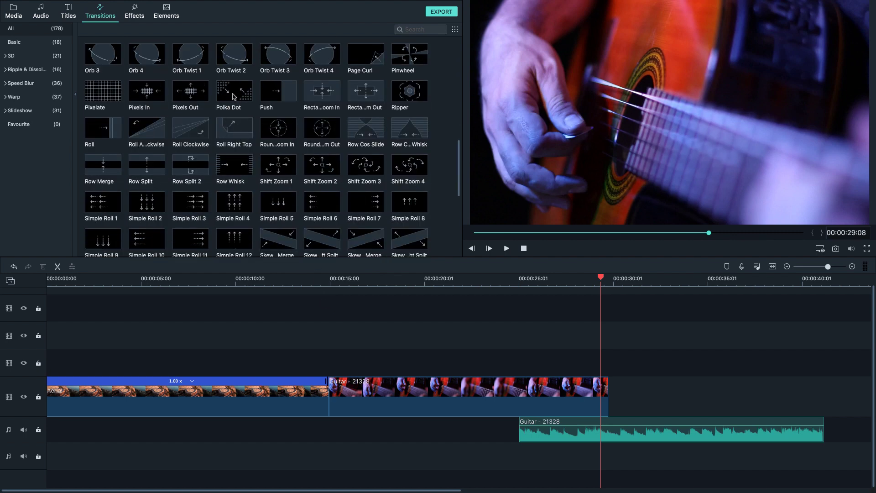
pyautogui.click(233, 97)
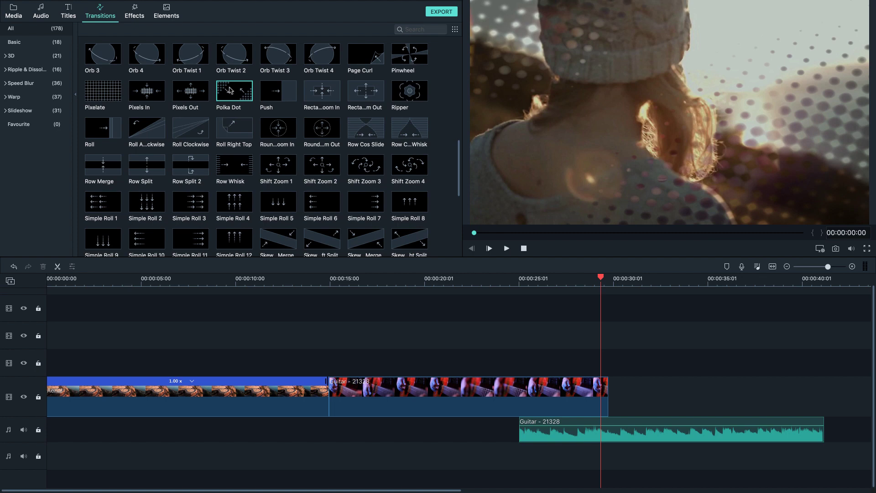
pyautogui.scroll(3, 232, 91)
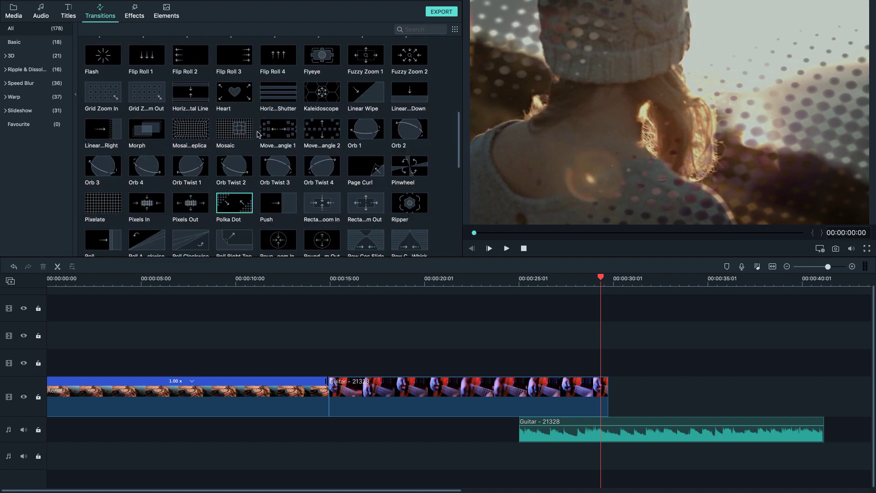
pyautogui.click(319, 93)
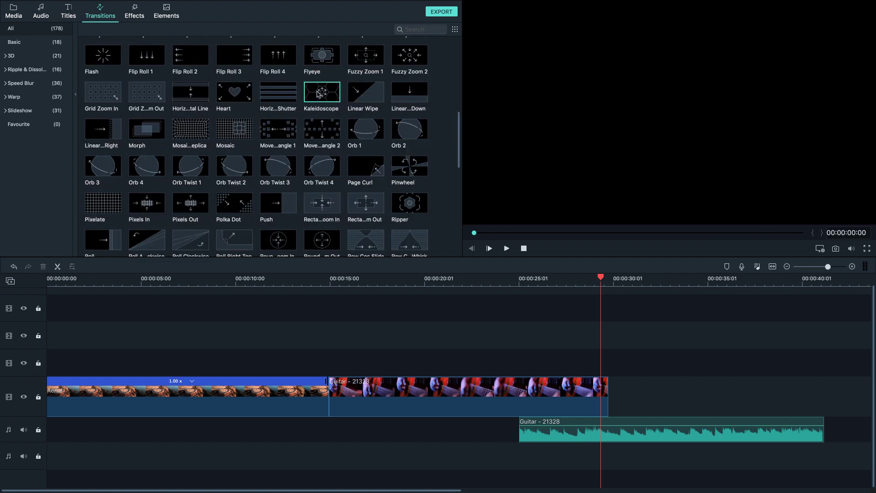
pyautogui.click(506, 249)
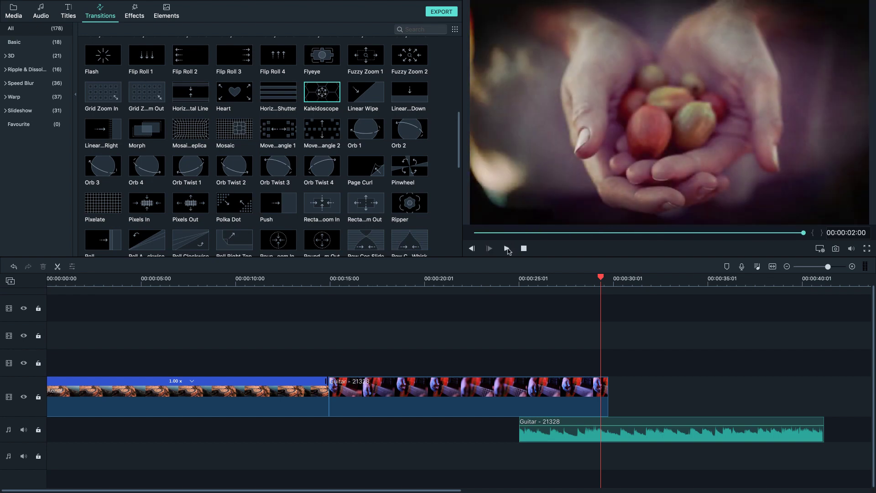
pyautogui.scroll(-3, 348, 125)
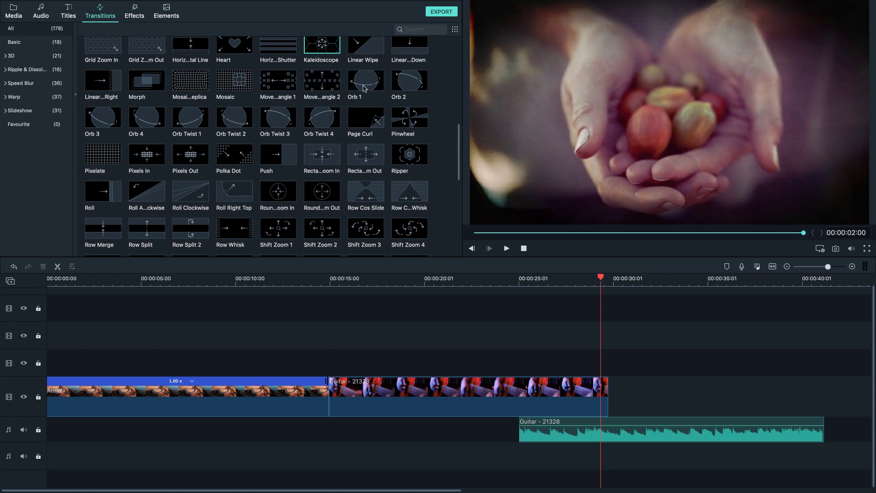
pyautogui.click(363, 87)
pyautogui.click(506, 248)
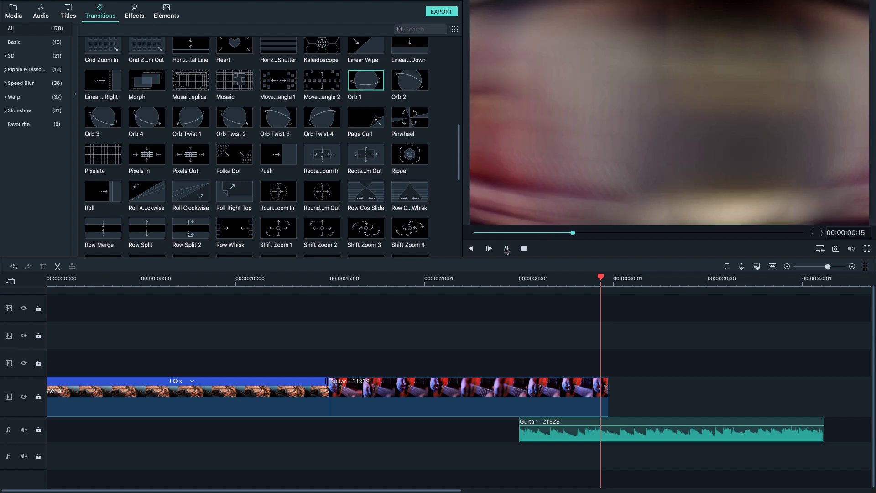
# Step: Preview the Blind 1 and Fade transitions
pyautogui.scroll(15, 353, 144)
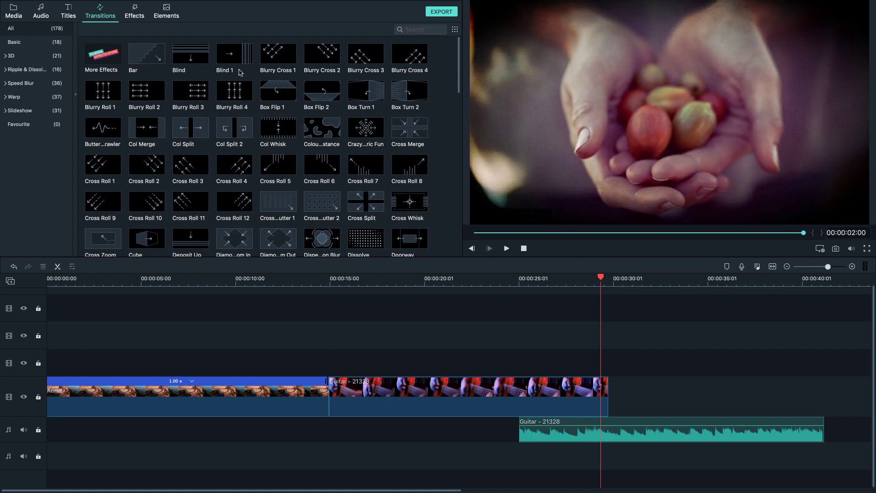
pyautogui.click(199, 87)
pyautogui.click(249, 58)
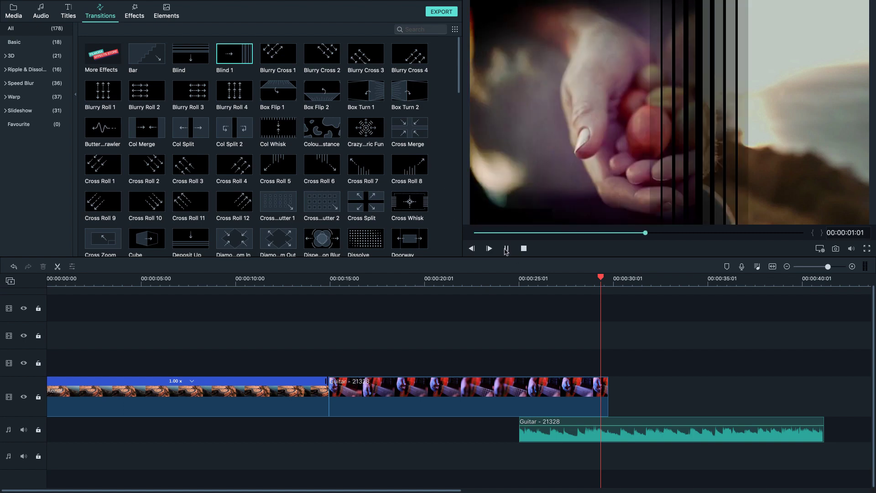
pyautogui.scroll(-5, 433, 184)
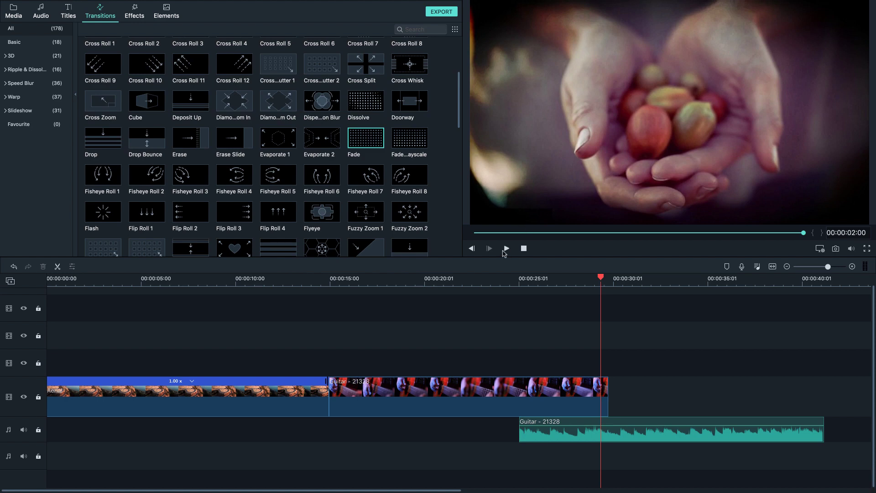
pyautogui.click(506, 249)
# Step: Add the Mosaic transition between the Aerial and Guitar clips, and play the timeline from 00:00:13:13
pyautogui.scroll(-2, 368, 199)
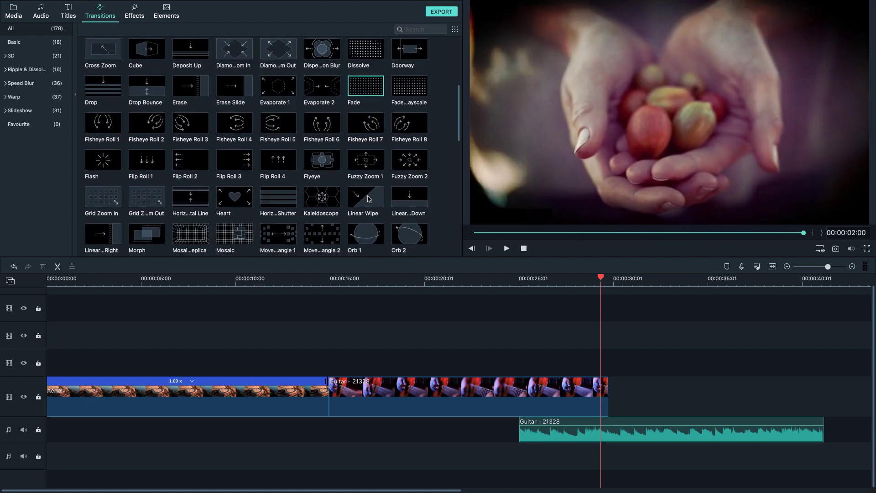
pyautogui.scroll(-2, 369, 199)
pyautogui.click(240, 178)
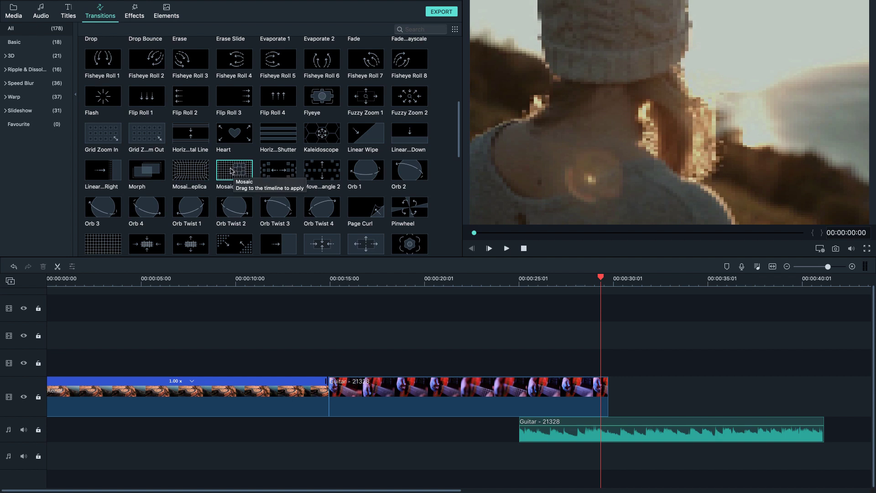
pyautogui.moveTo(231, 171); pyautogui.dragTo(327, 409)
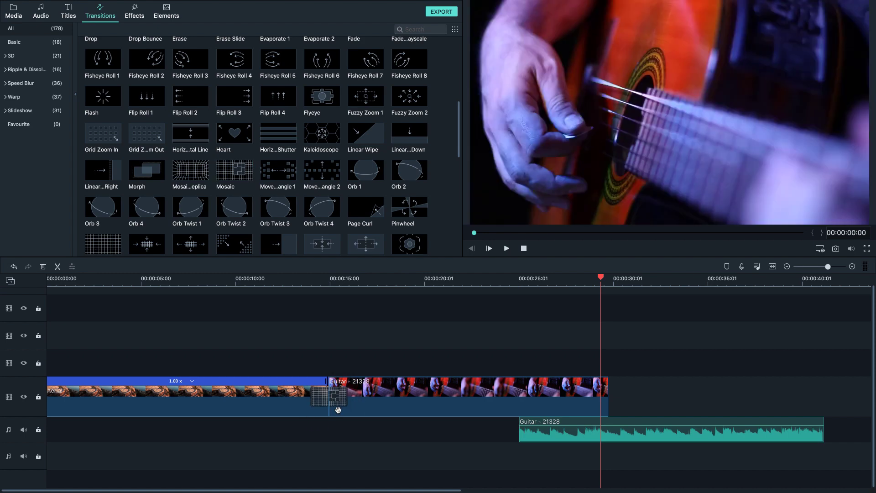
pyautogui.click(302, 279)
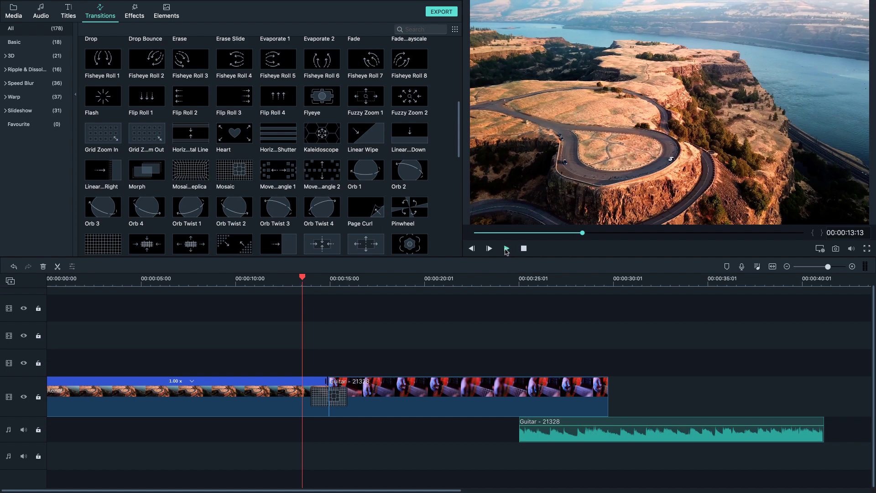
pyautogui.click(506, 249)
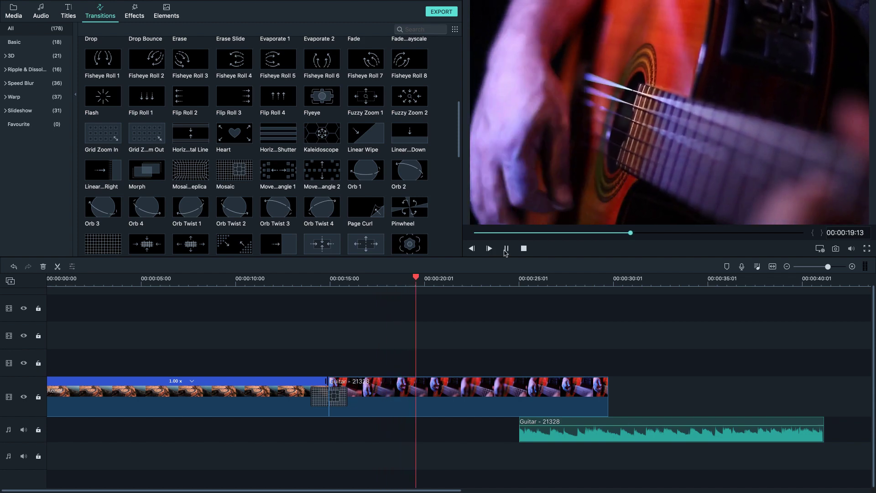
pyautogui.click(506, 249)
# Step: Lengthen the Mosaic transition to about 5 seconds across the cut, and play the timeline from 00:00:11:05
pyautogui.click(338, 397)
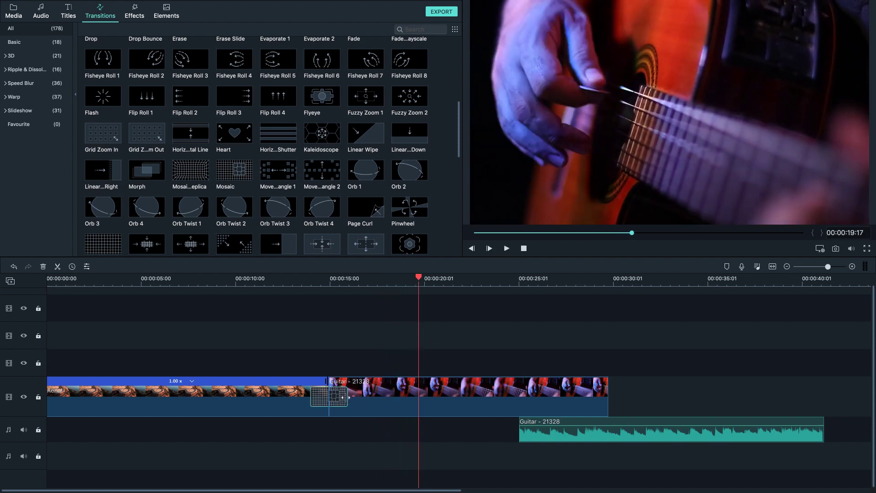
pyautogui.moveTo(347, 396); pyautogui.dragTo(379, 397)
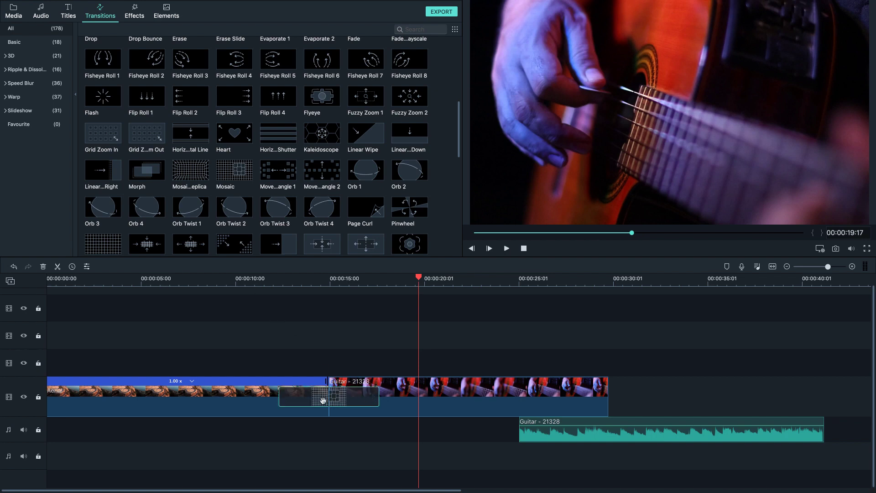
pyautogui.click(258, 282)
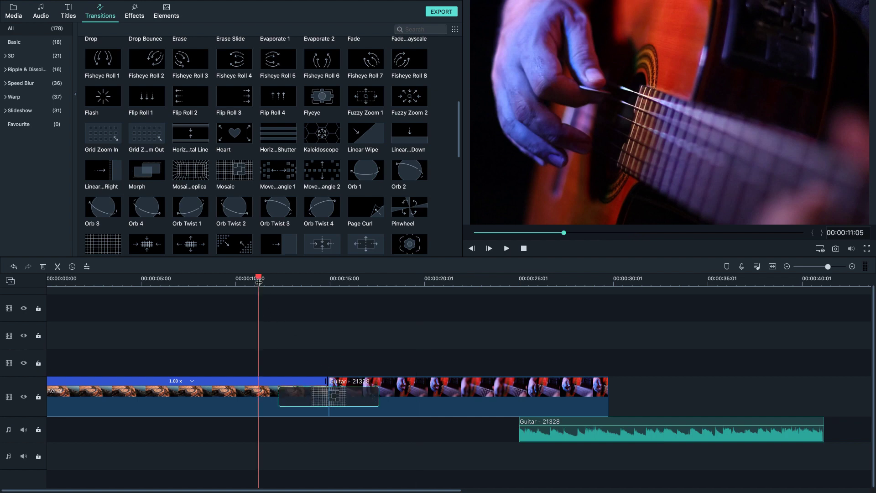
pyautogui.press('space')
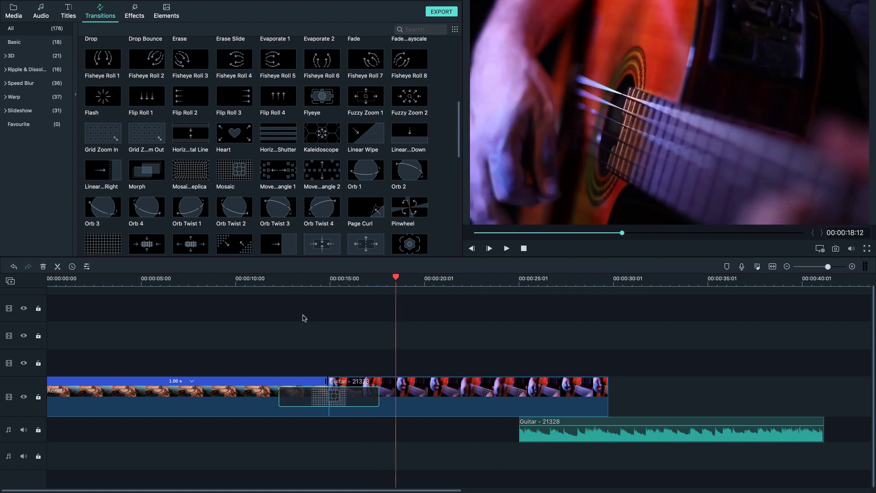
# Step: Open the title library and preview the Lower Third 12 title
pyautogui.click(69, 13)
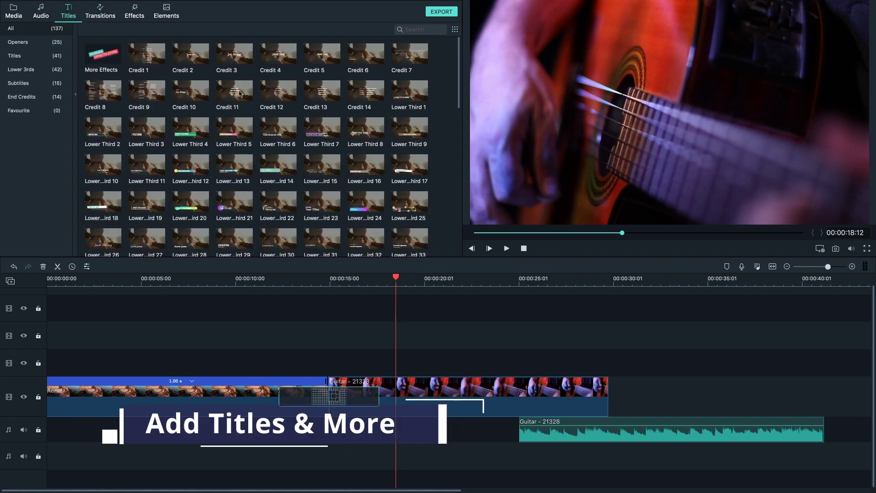
pyautogui.click(188, 165)
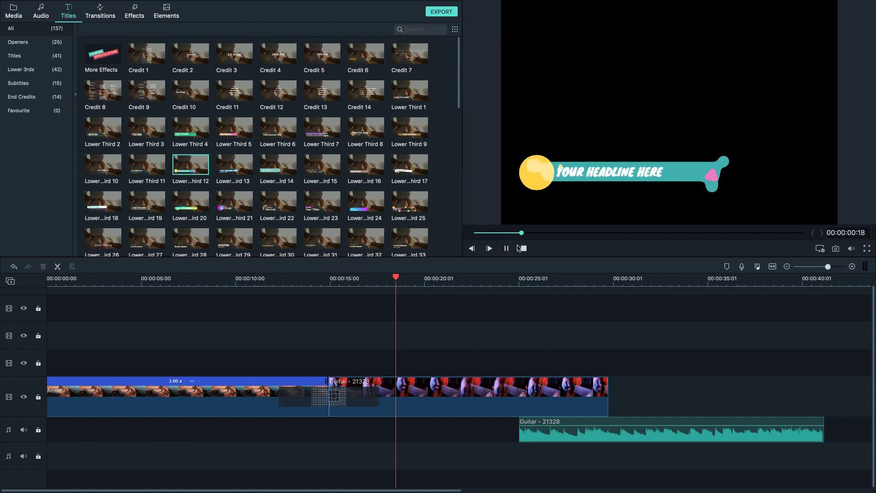
pyautogui.press('space')
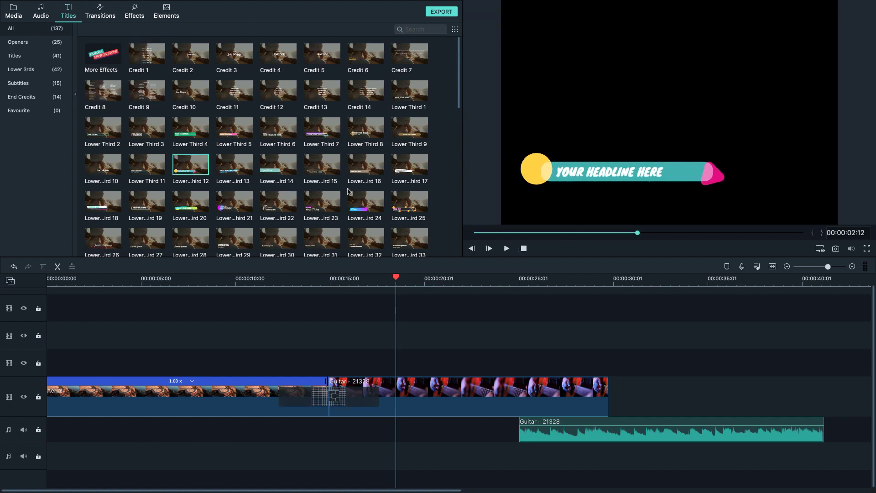
# Step: Add Title 3 to the track above the Aerial clip at about 6 seconds, and view it at 00:00:07:15
pyautogui.scroll(-4, 241, 172)
pyautogui.scroll(-15, 233, 182)
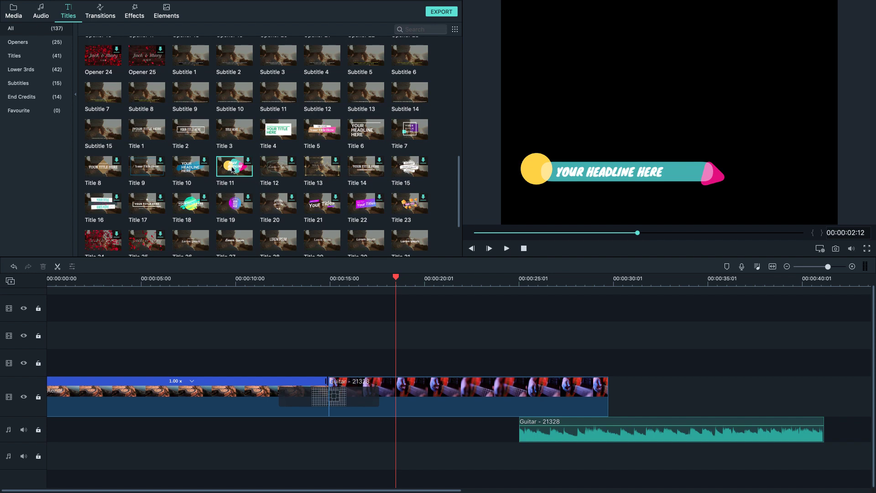
pyautogui.click(227, 133)
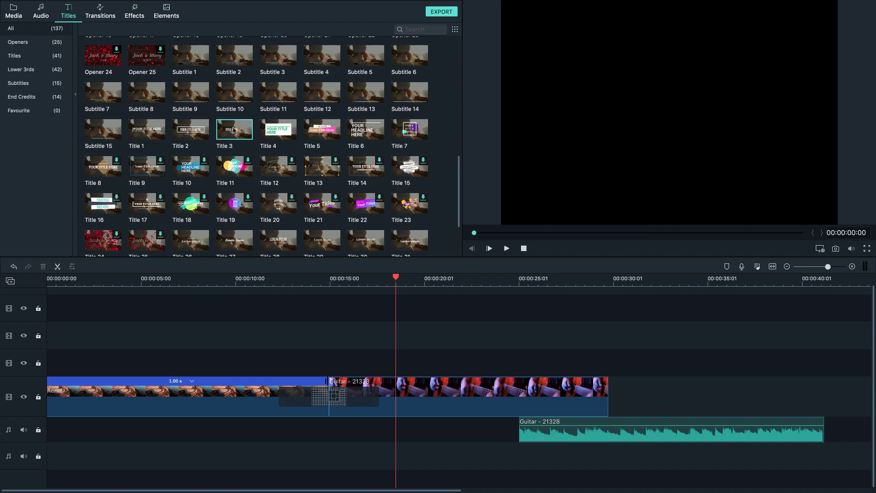
pyautogui.moveTo(233, 130); pyautogui.dragTo(160, 365)
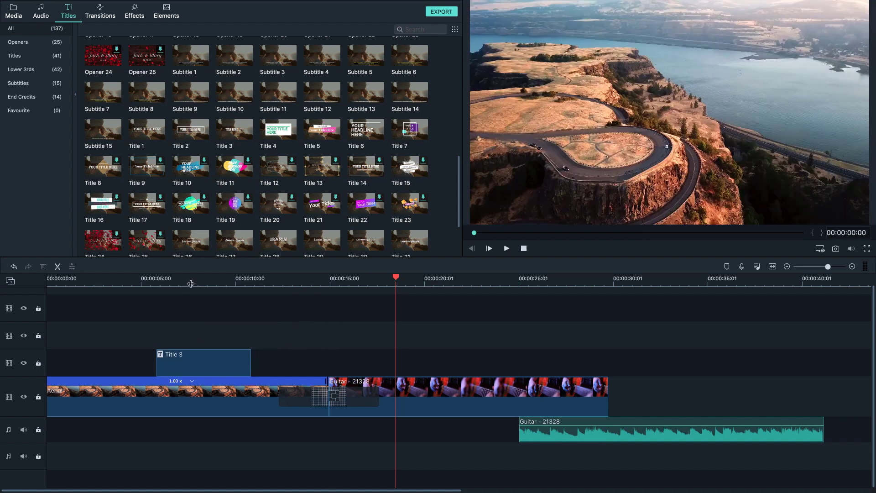
pyautogui.click(191, 283)
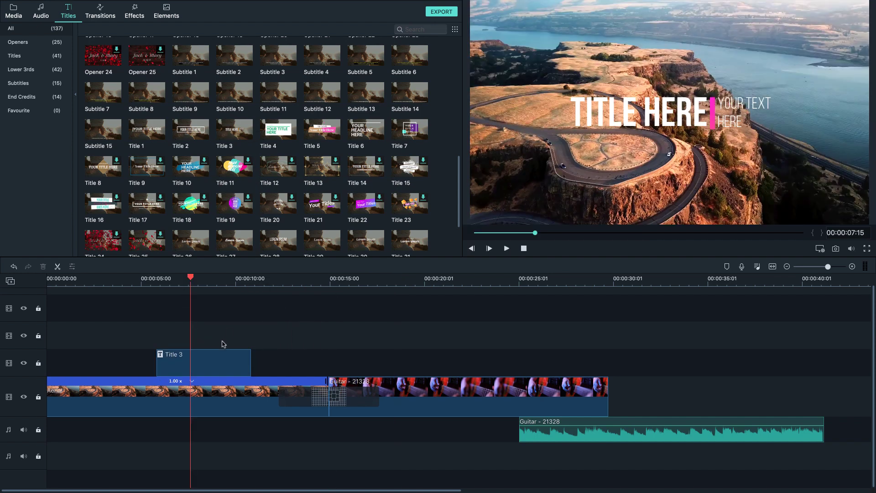
# Step: Open Title 3 for editing and replace its main "TITLE HERE" text with "Filmora tutorial"
pyautogui.click(195, 360)
pyautogui.doubleClick(200, 361)
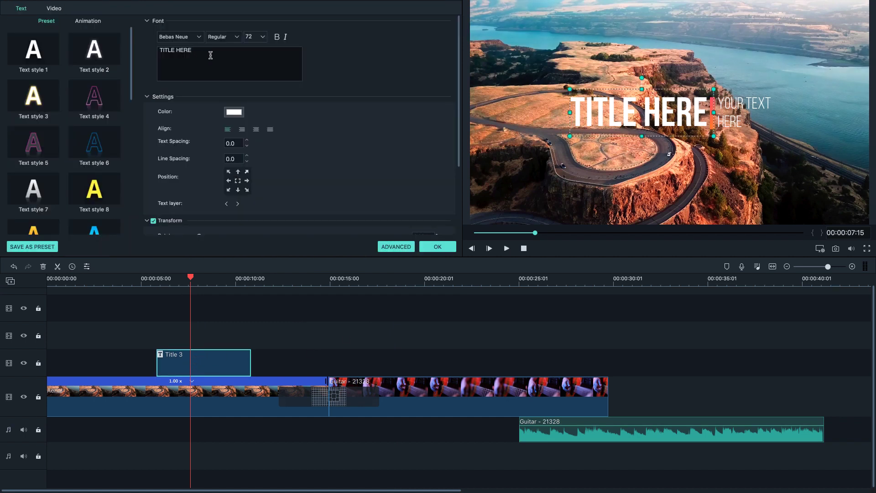
pyautogui.moveTo(211, 54); pyautogui.dragTo(150, 48)
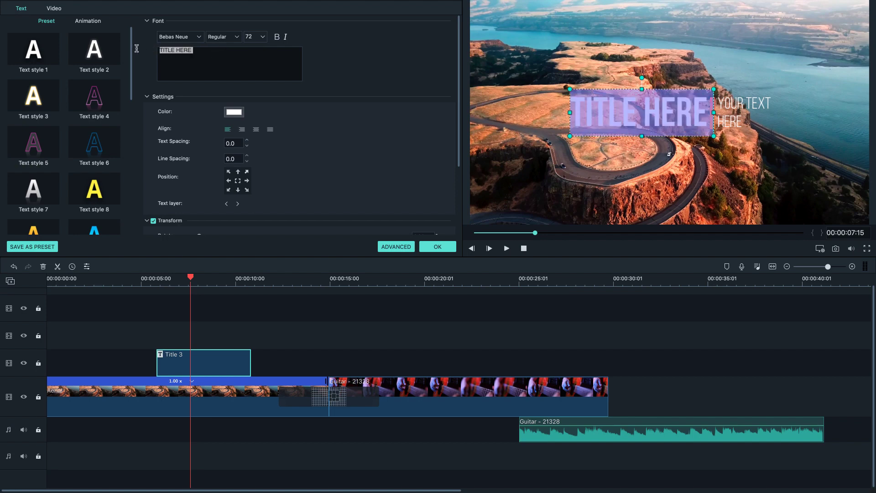
pyautogui.write('Welcome')
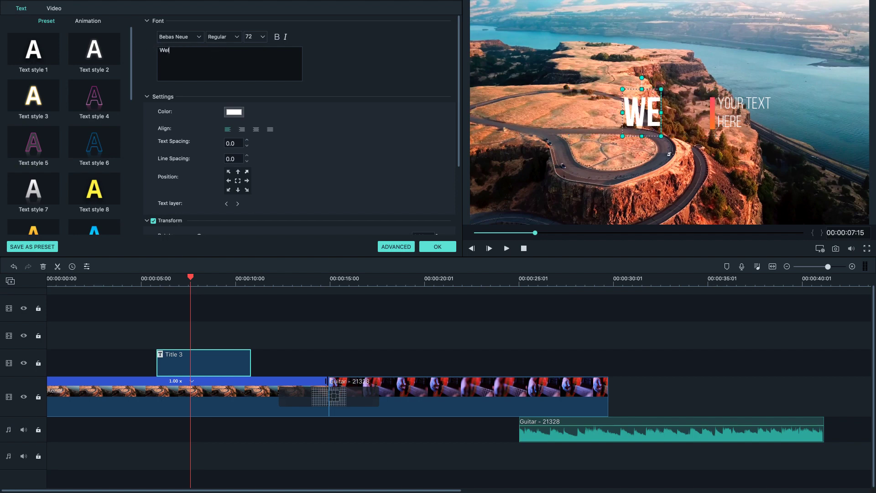
pyautogui.write('Filmora tutorial')
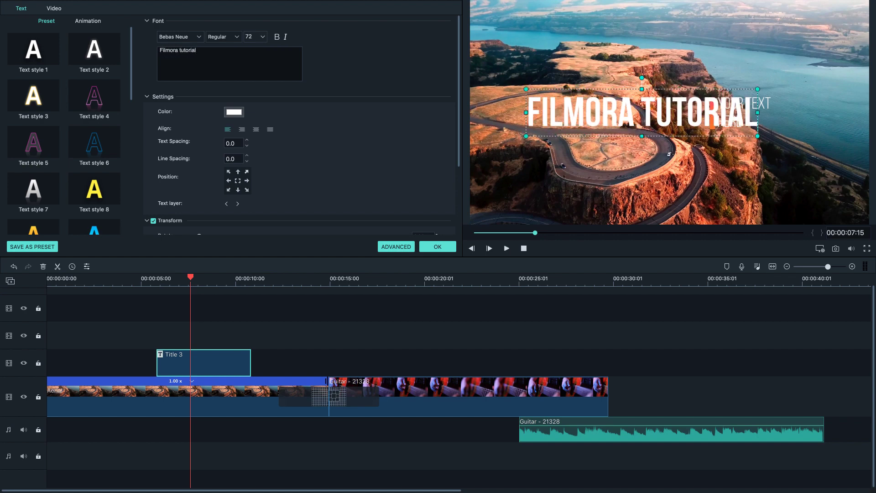
# Step: Shorten the title's main text to the single word "Filmora"
pyautogui.press('BackSpace')
pyautogui.press('BackSpace')
pyautogui.press('BackSpace')
pyautogui.press('BackSpace')
pyautogui.press('BackSpace')
pyautogui.press('BackSpace')
pyautogui.press('BackSpace')
pyautogui.press('BackSpace')
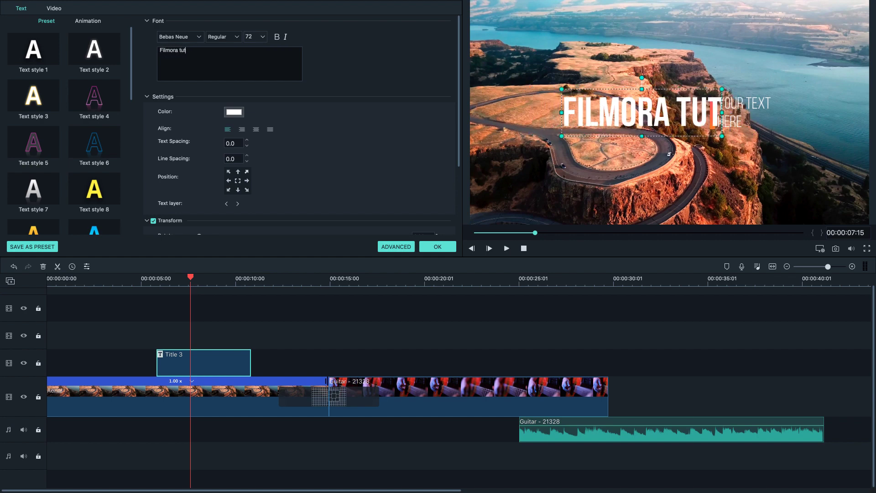
pyautogui.press('Return')
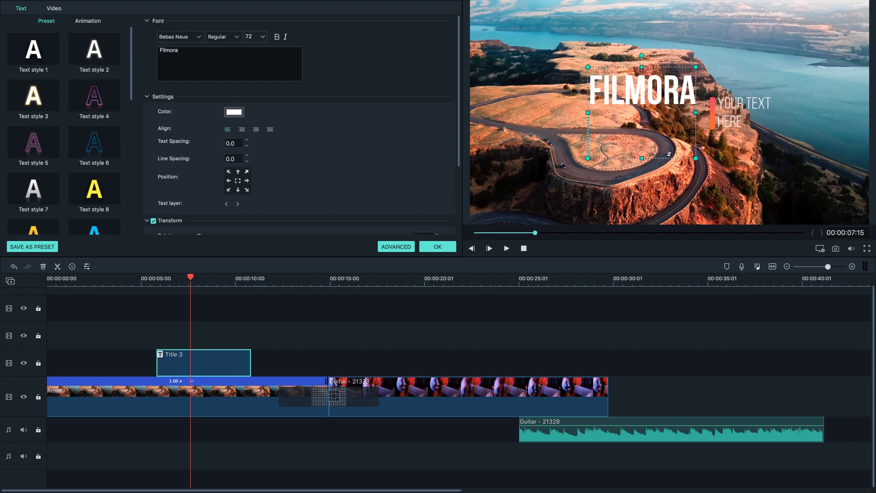
pyautogui.press('BackSpace')
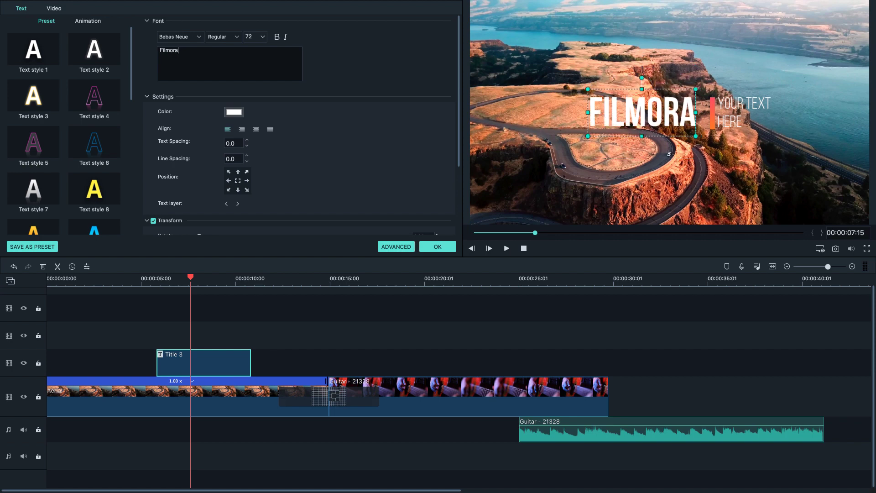
# Step: Set the "Filmora" text to size 150 in the Candara Italic font
pyautogui.click(261, 37)
pyautogui.click(255, 74)
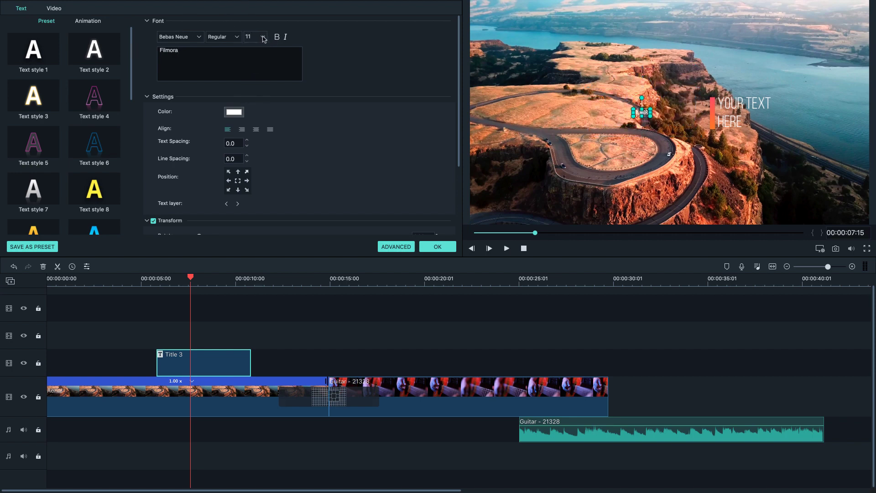
pyautogui.click(263, 39)
pyautogui.click(255, 76)
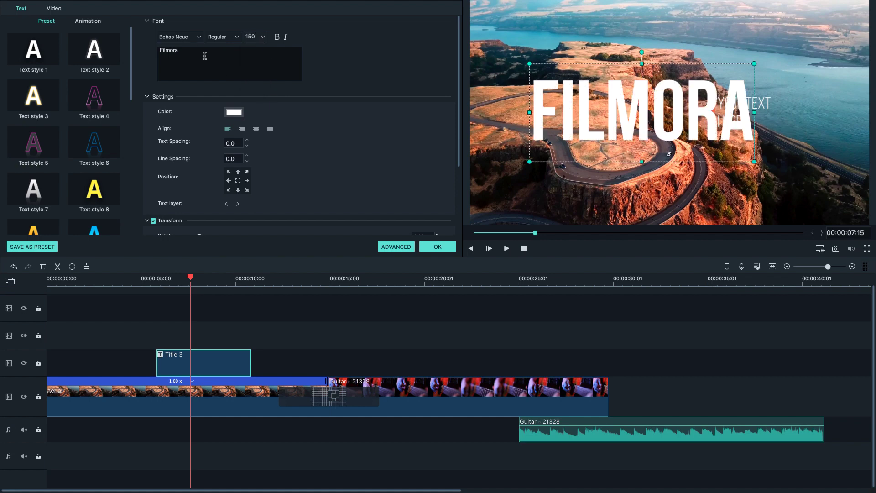
pyautogui.click(195, 40)
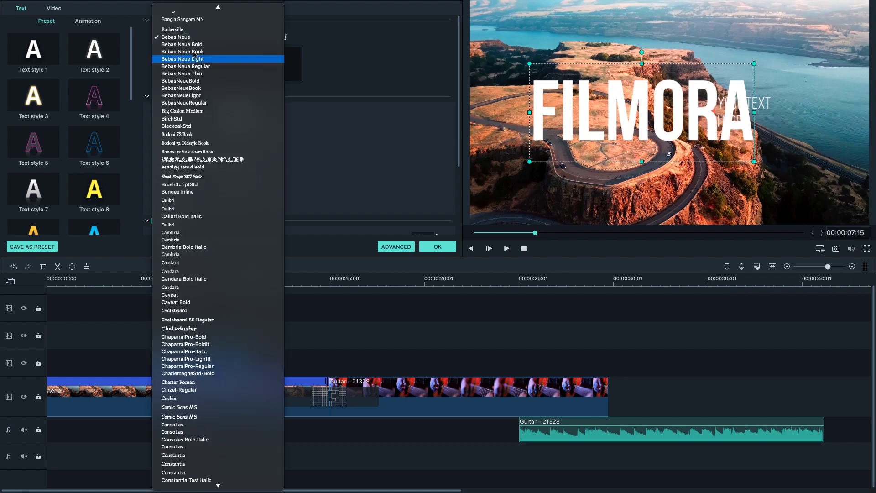
pyautogui.click(186, 291)
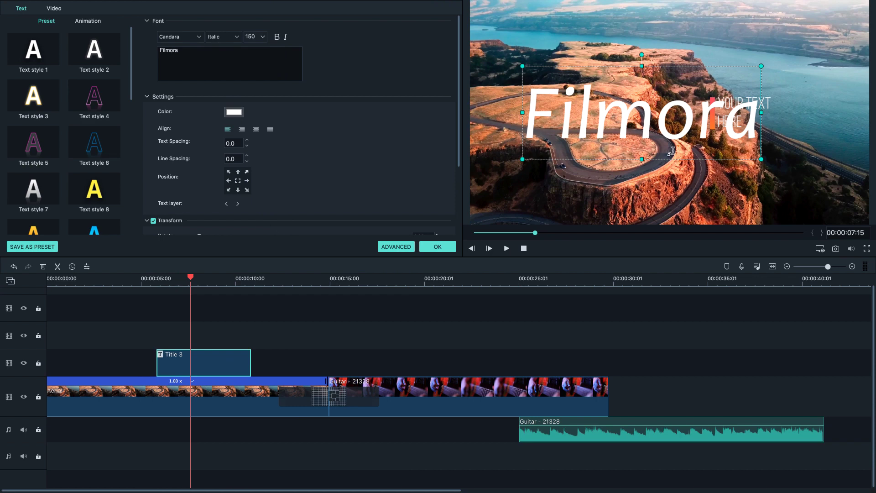
# Step: Move the secondary text just right of "Filmora", change it to "tutorial", and accept the title edits
pyautogui.click(768, 100)
pyautogui.moveTo(749, 109); pyautogui.dragTo(780, 111)
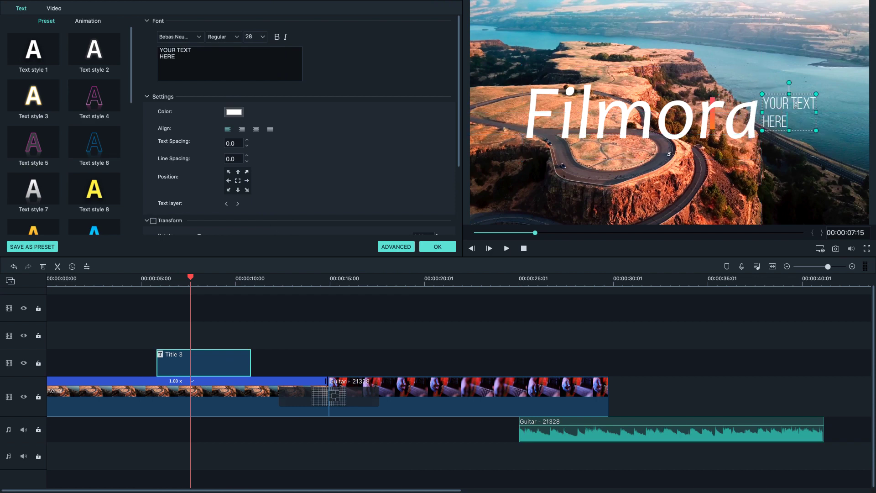
pyautogui.hotkey('ctrl', 'a')
pyautogui.write('tutorial')
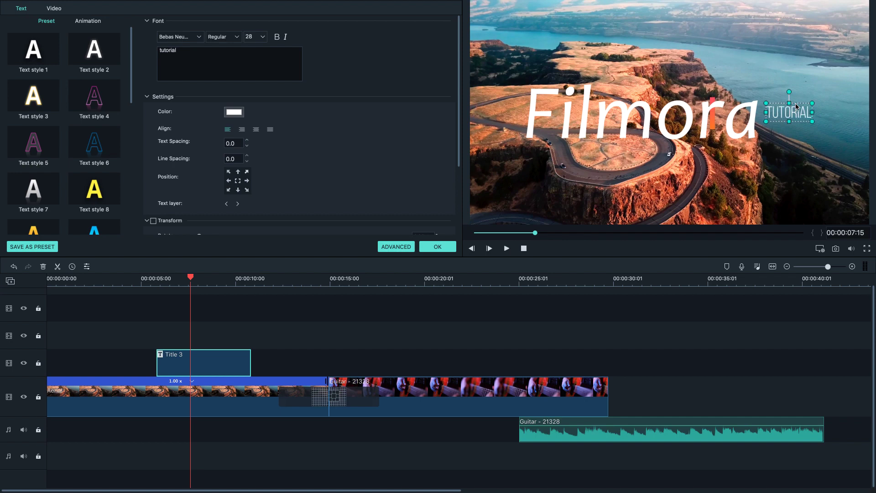
pyautogui.click(439, 247)
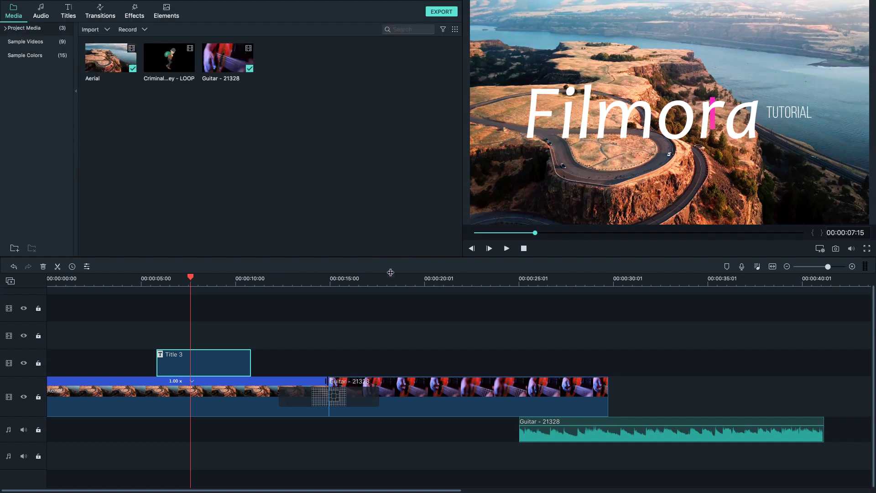
# Step: Play the timeline through Title 3, starting from just before the title clip
pyautogui.click(151, 279)
pyautogui.press('space')
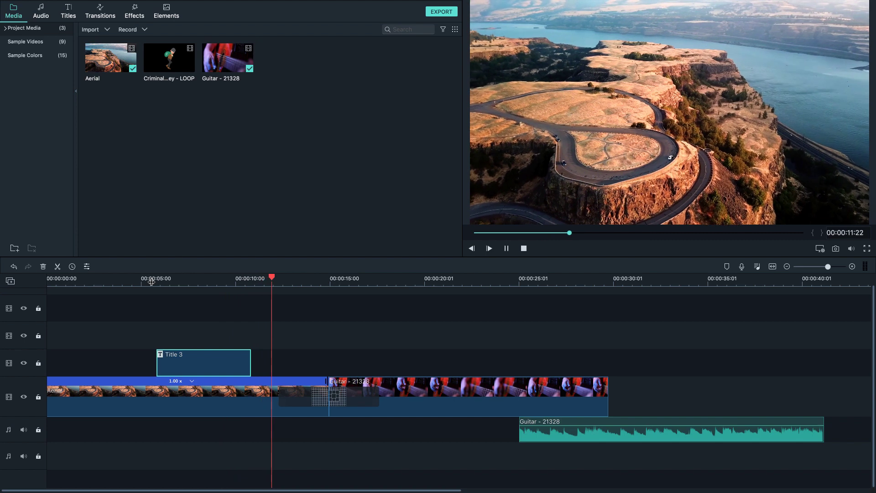
pyautogui.press('space')
# Step: Browse the audio library and show its Sound Effect category
pyautogui.click(46, 13)
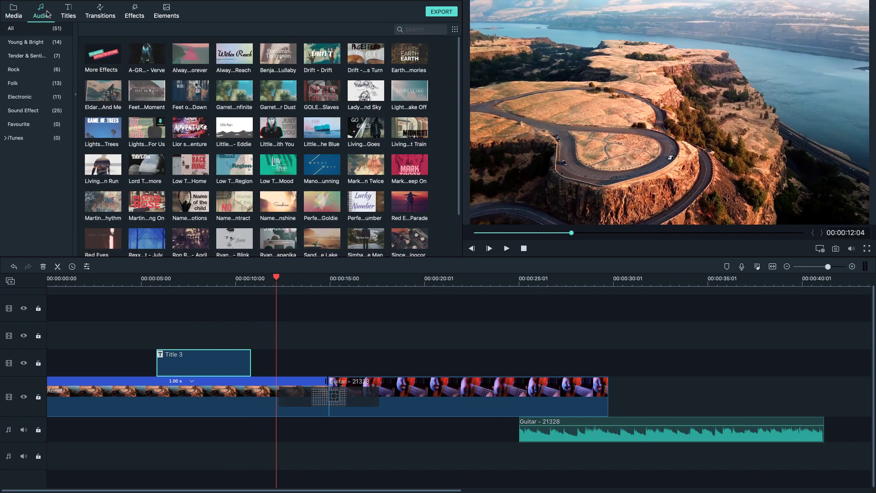
pyautogui.scroll(-5, 258, 203)
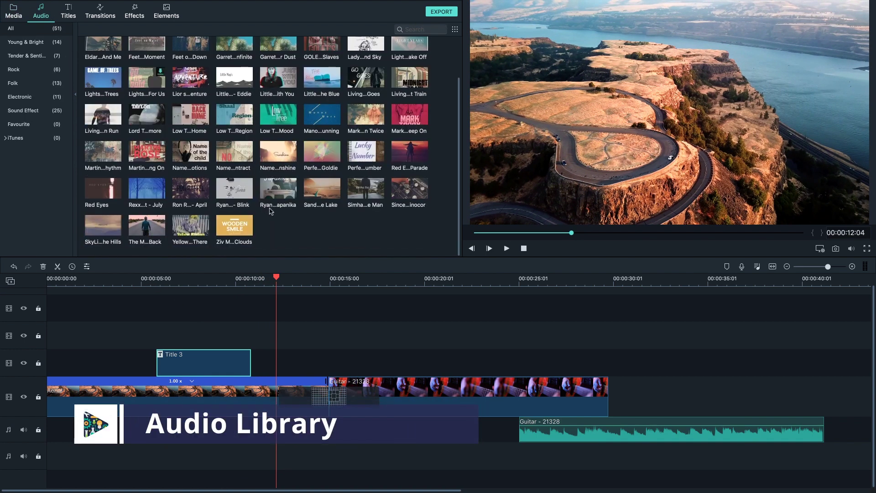
pyautogui.scroll(1, 269, 164)
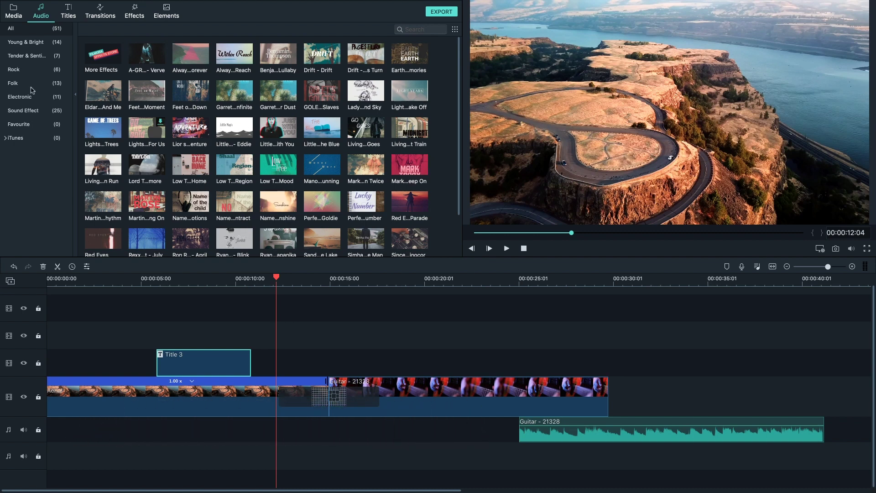
pyautogui.click(22, 111)
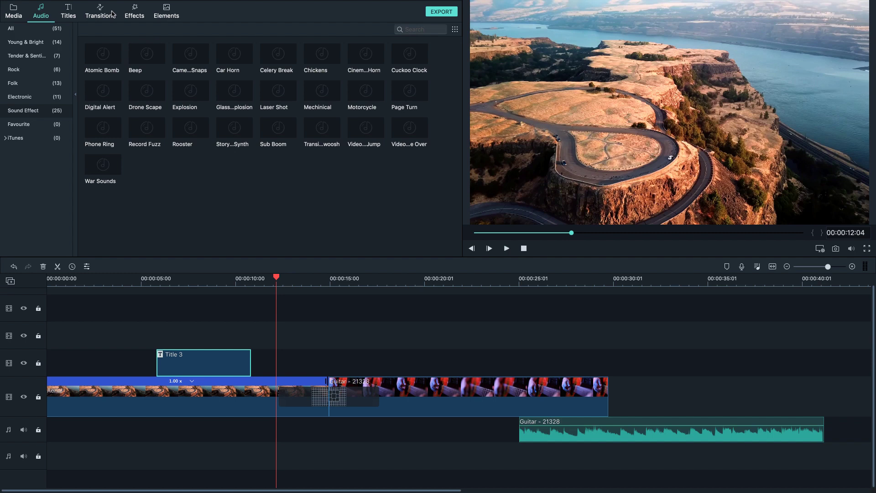
# Step: Browse the filter effects and preview Black & White 1 on the Aerial footage
pyautogui.click(131, 16)
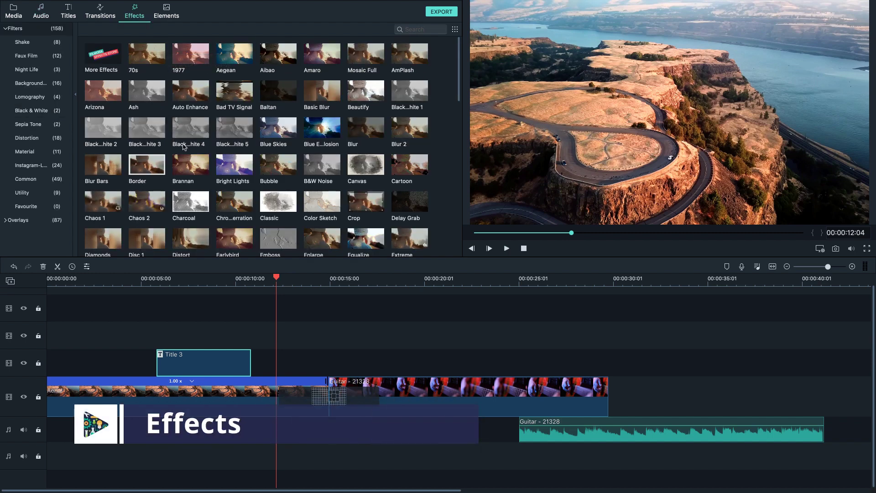
pyautogui.scroll(-6, 246, 183)
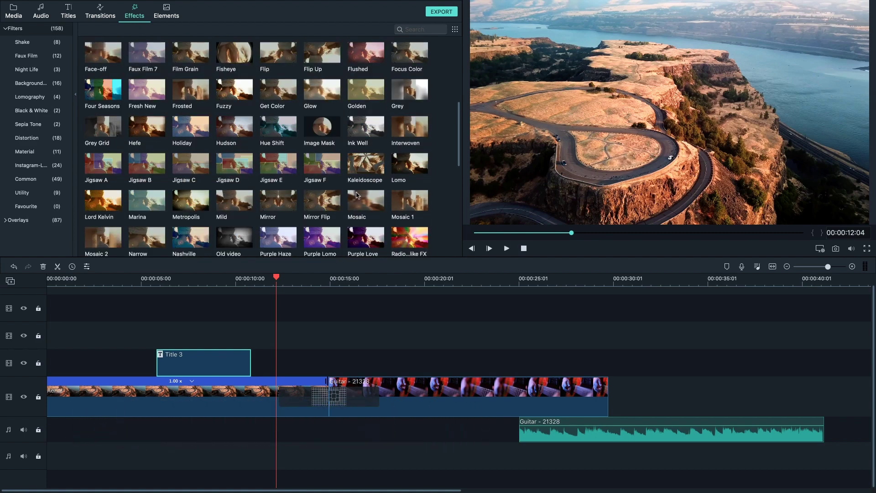
pyautogui.scroll(6, 356, 196)
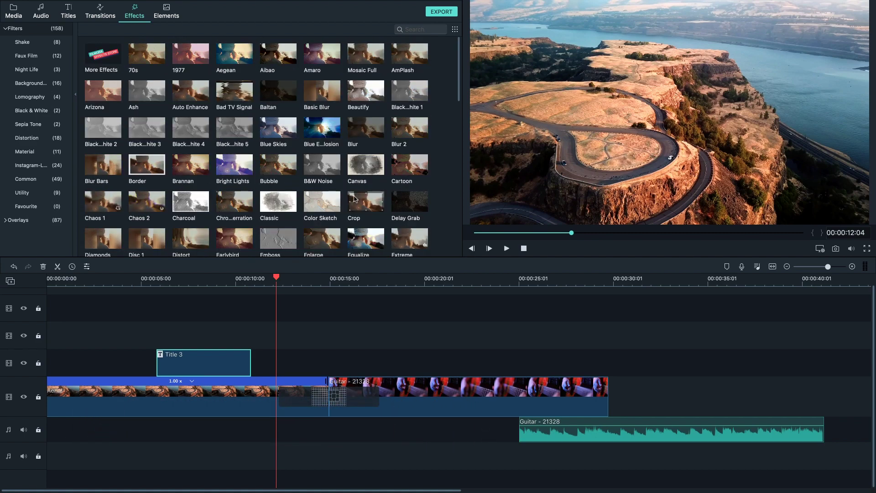
pyautogui.click(412, 91)
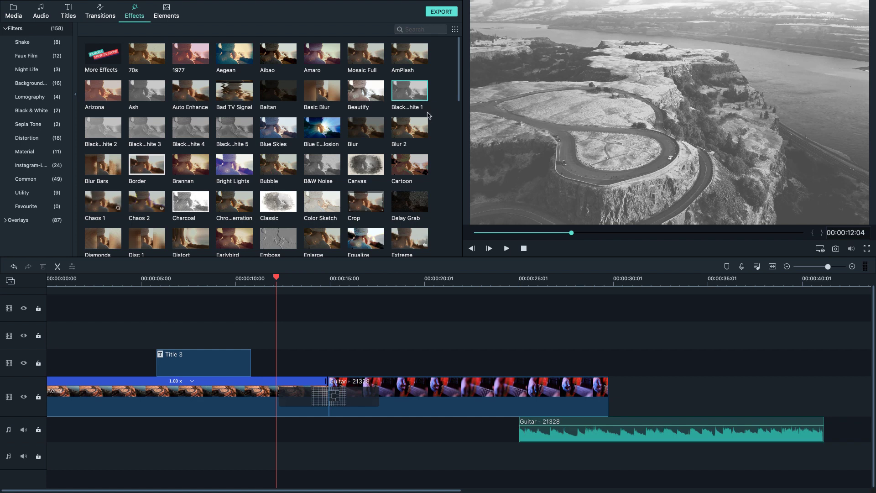
pyautogui.click(506, 248)
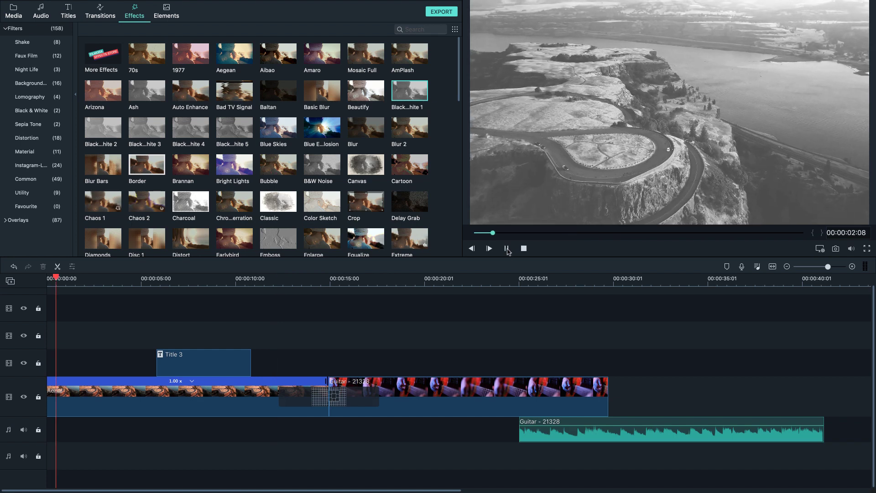
pyautogui.click(506, 248)
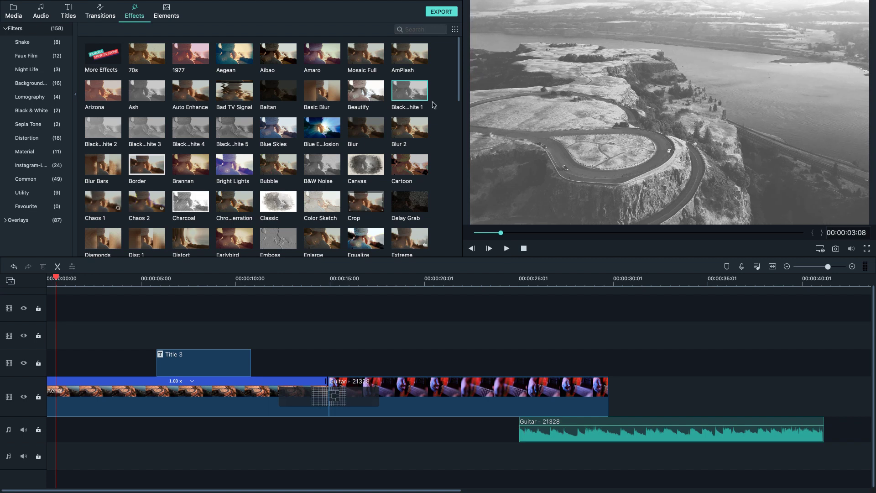
# Step: Add the Black & White 1 filter to the track above the Aerial clip, and trim its start to about 3 seconds
pyautogui.moveTo(406, 95); pyautogui.dragTo(62, 367)
pyautogui.moveTo(101, 365)
pyautogui.mouseDown()
pyautogui.moveTo(469, 367)
pyautogui.moveTo(90, 365)
pyautogui.mouseUp()
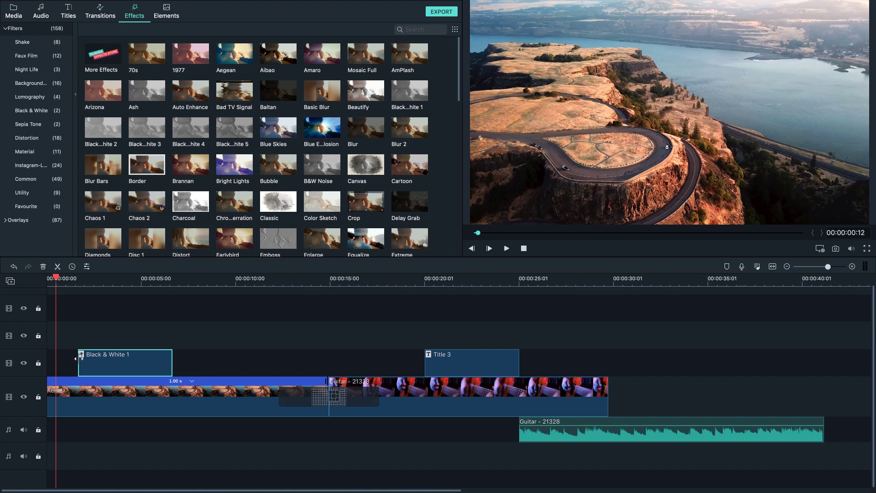
pyautogui.moveTo(79, 359); pyautogui.dragTo(108, 359)
# Step: Play the timeline from 00:00:02:02 through the Black & White 1 filter
pyautogui.click(85, 282)
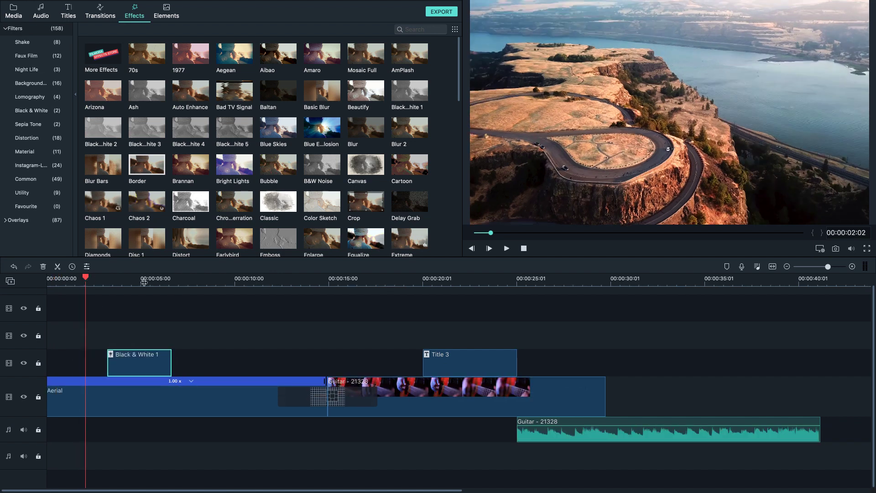
pyautogui.click(506, 249)
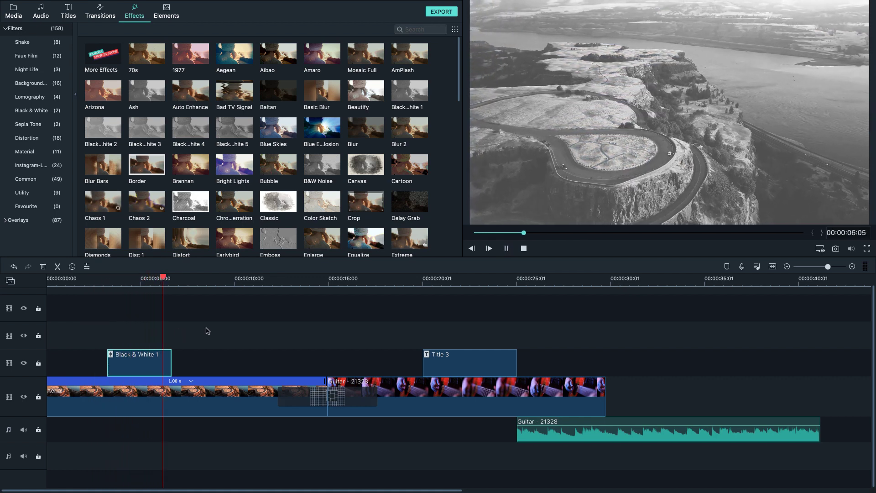
# Step: Stretch the Black & White 1 filter to span from about 1 second to the Aerial clip's end, and delete the filter
pyautogui.press('space')
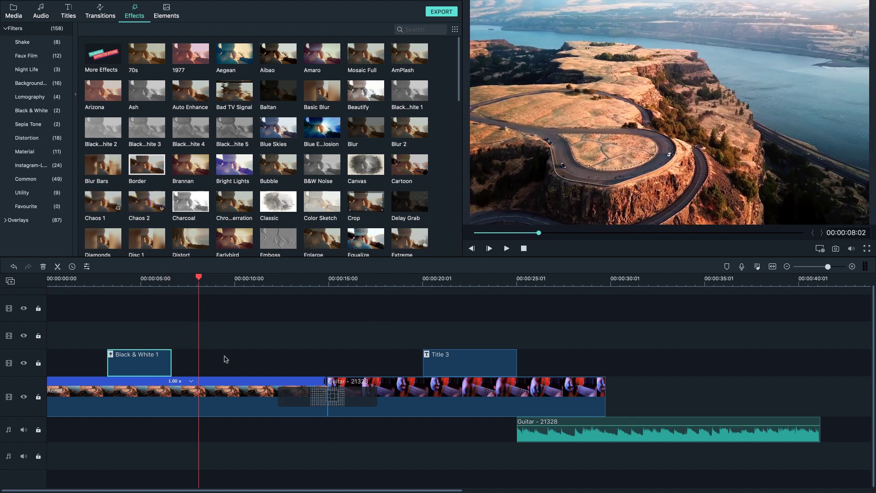
pyautogui.moveTo(172, 363); pyautogui.dragTo(327, 365)
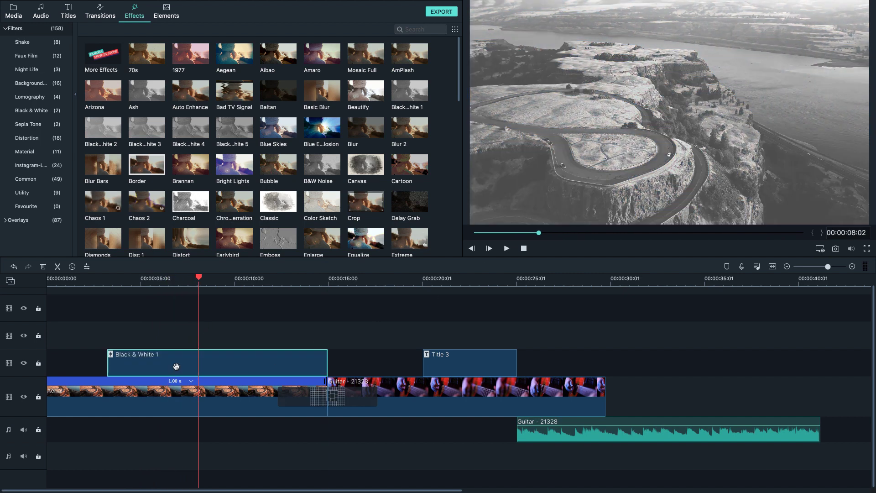
pyautogui.moveTo(108, 361); pyautogui.dragTo(66, 361)
pyautogui.rightClick(128, 365)
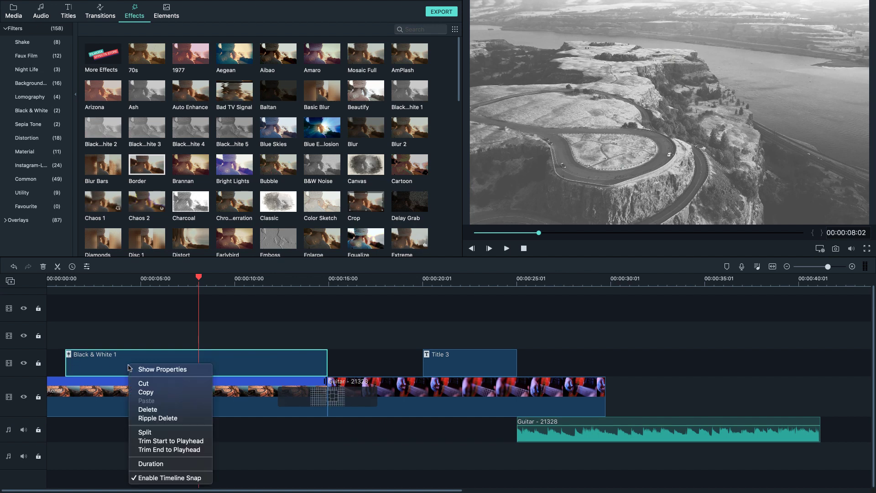
pyautogui.click(158, 409)
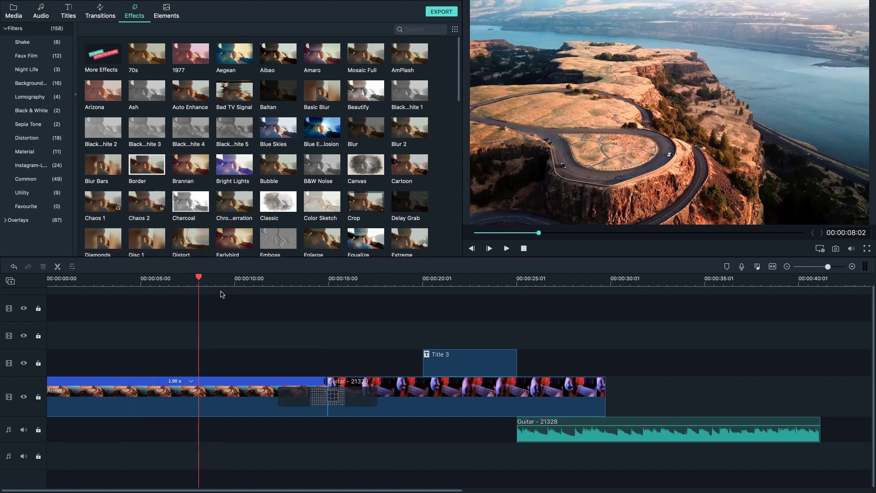
# Step: Browse the Elements library and place Element Emoji 8 on the track above the Aerial clip at about 6 seconds
pyautogui.click(163, 11)
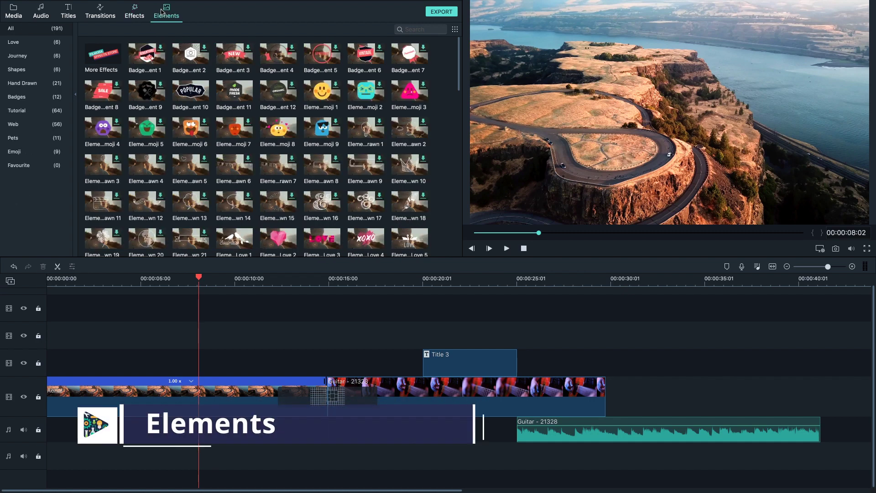
pyautogui.scroll(-10, 275, 179)
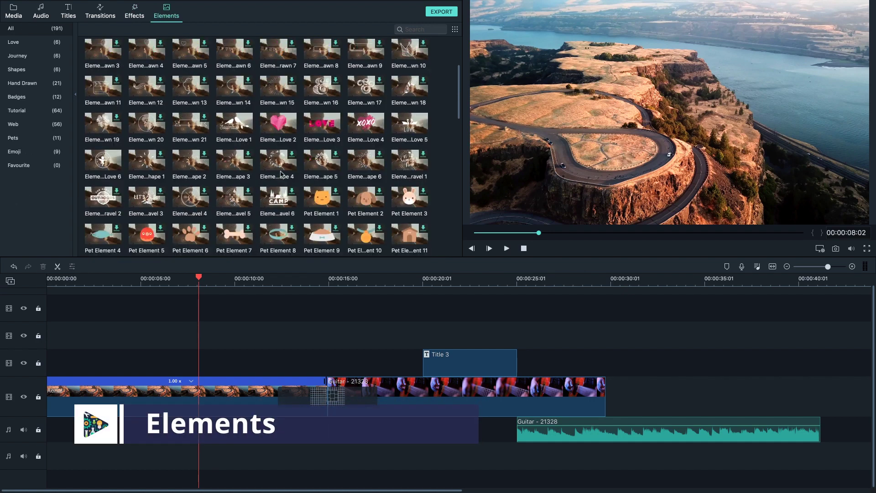
pyautogui.scroll(-3, 287, 177)
pyautogui.scroll(3, 283, 177)
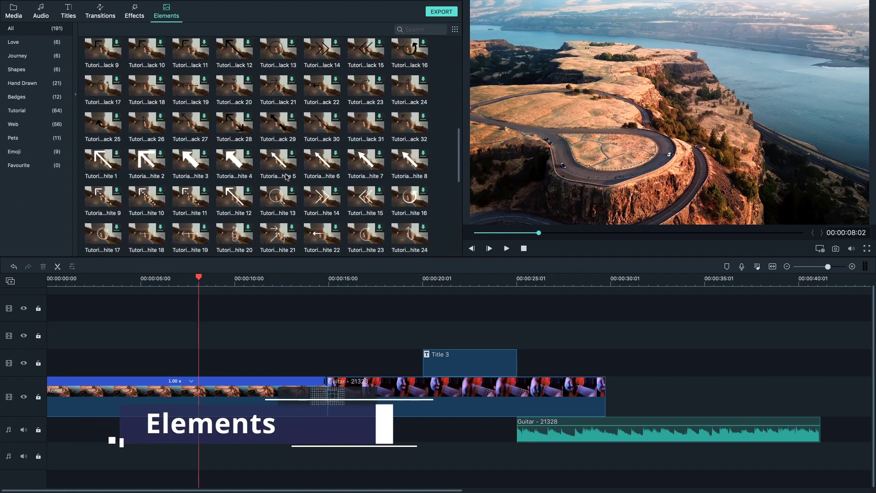
pyautogui.scroll(10, 277, 178)
pyautogui.scroll(3, 274, 177)
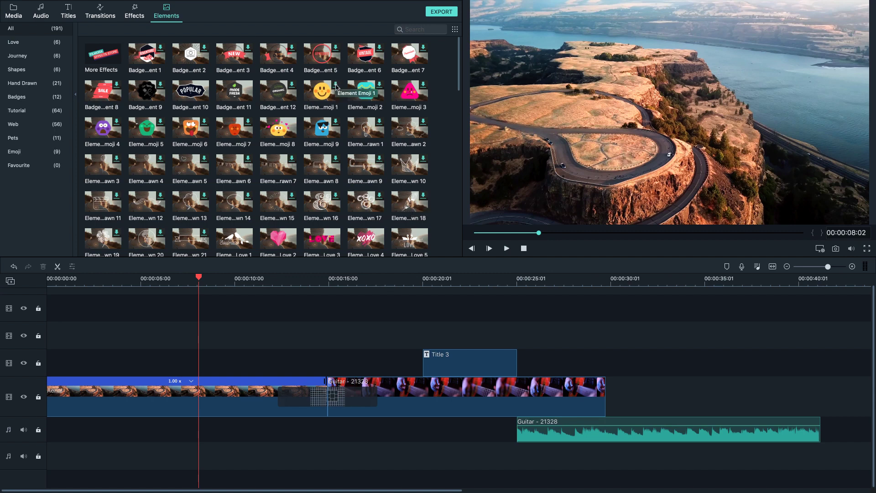
pyautogui.click(272, 134)
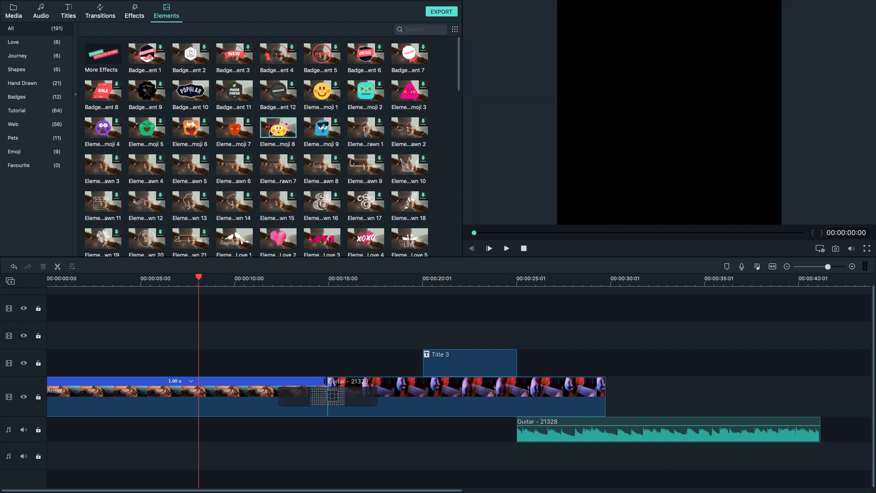
pyautogui.moveTo(273, 128); pyautogui.dragTo(163, 362)
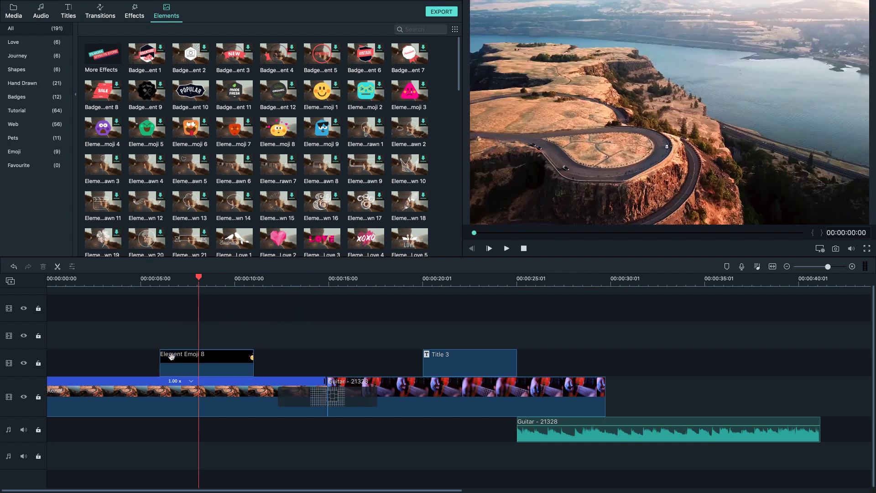
# Step: Play the timeline from 00:00:06:01 to preview the emoji over the Aerial footage
pyautogui.click(160, 279)
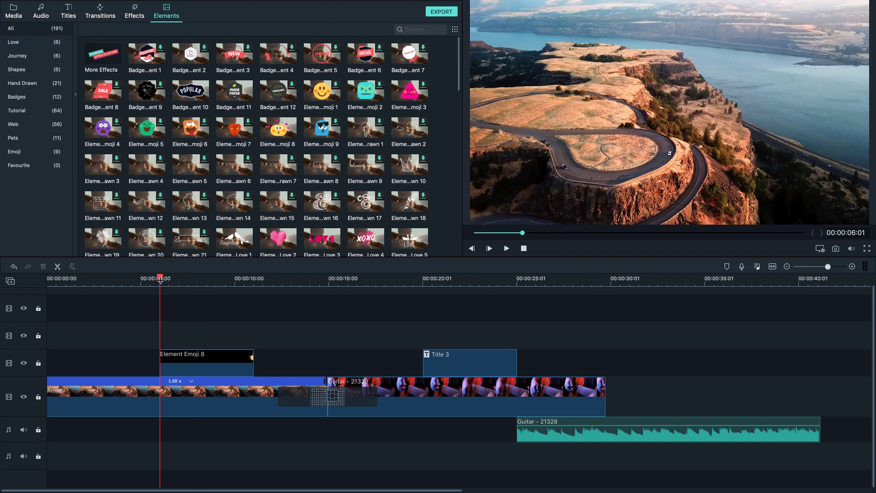
pyautogui.press('space')
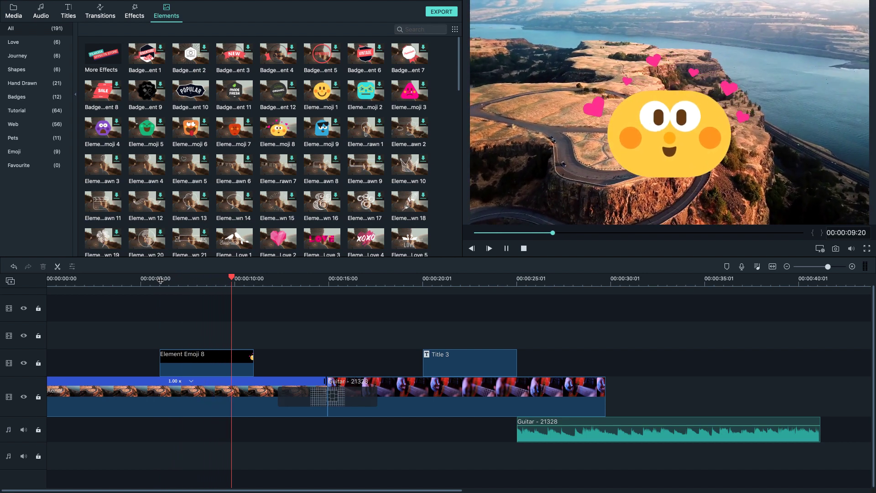
pyautogui.press('space')
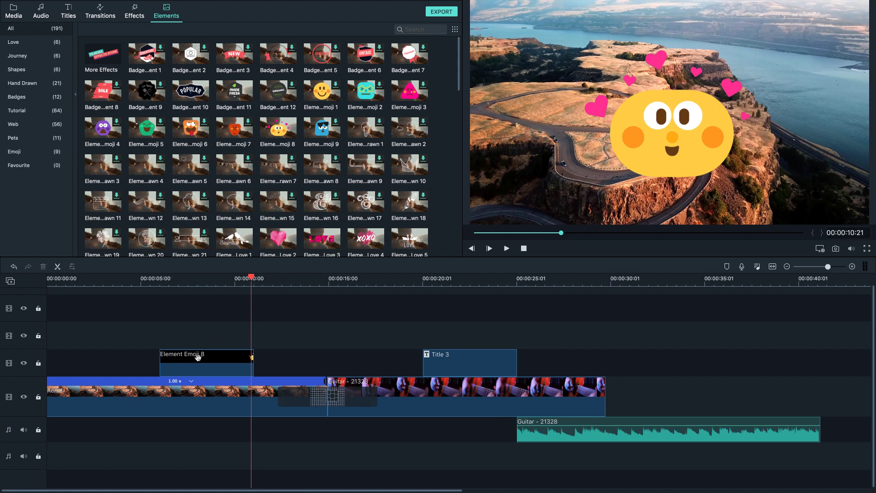
# Step: Move the Element Emoji 8 clip earlier on its track so it starts at about 2.6 seconds
pyautogui.moveTo(192, 359); pyautogui.dragTo(154, 358)
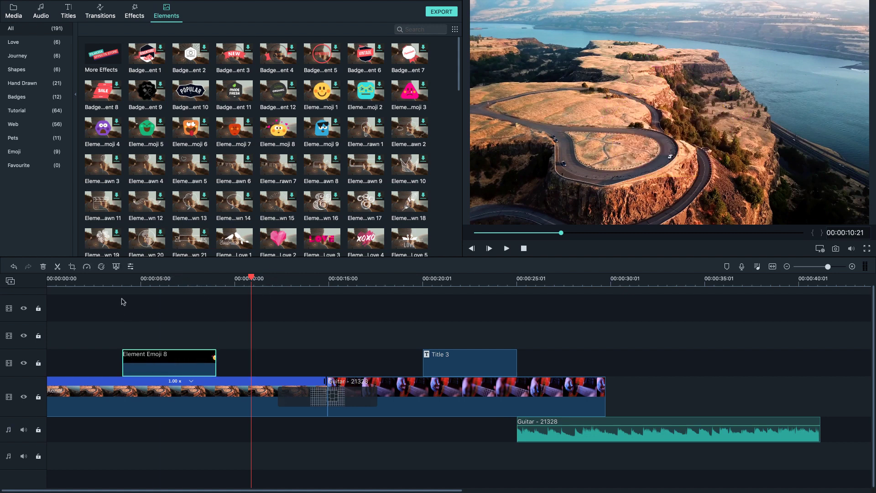
pyautogui.click(134, 279)
pyautogui.moveTo(214, 358); pyautogui.dragTo(188, 358)
# Step: Copy the Element Emoji 8 clip and paste the duplicate on the same track at 00:00:08:08
pyautogui.rightClick(122, 362)
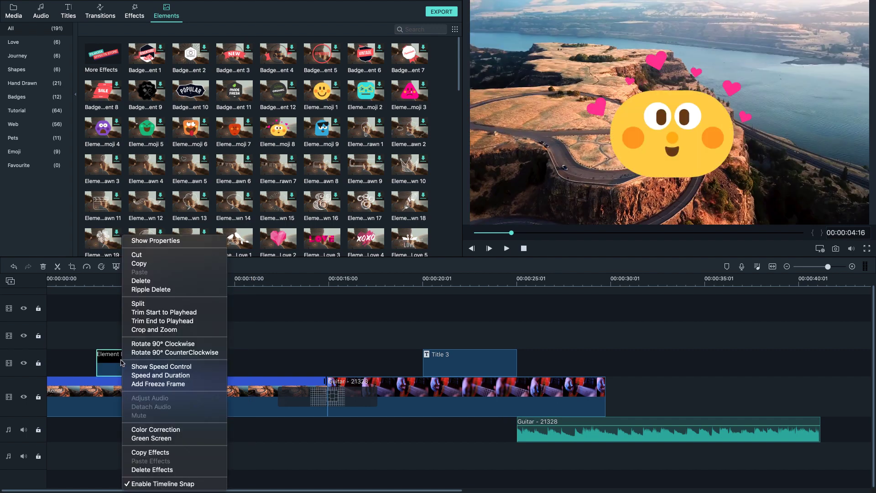
pyautogui.click(148, 264)
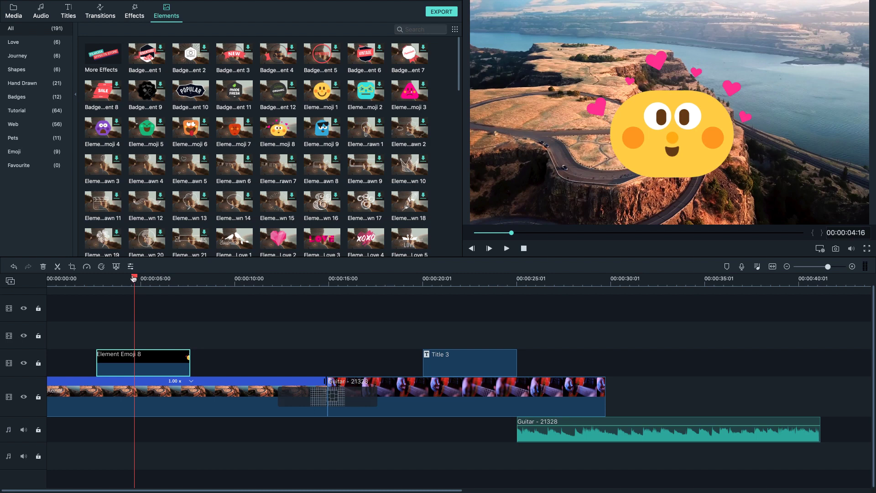
pyautogui.moveTo(134, 279); pyautogui.dragTo(205, 282)
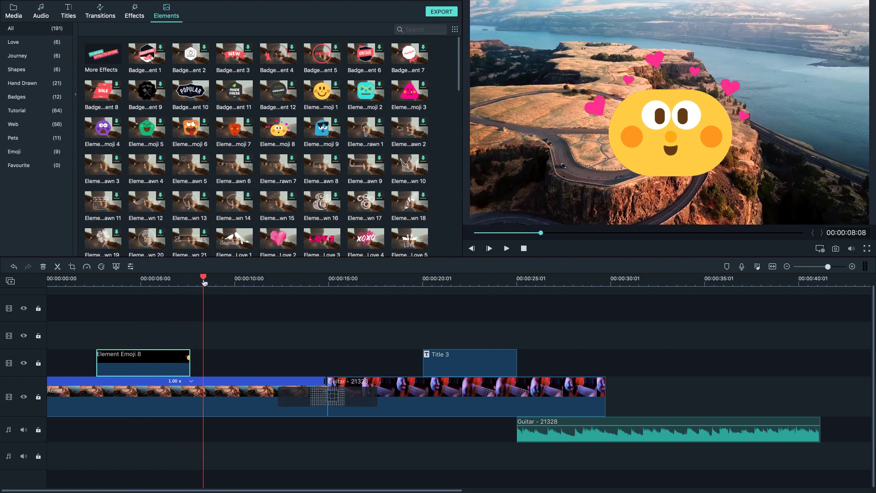
pyautogui.rightClick(206, 360)
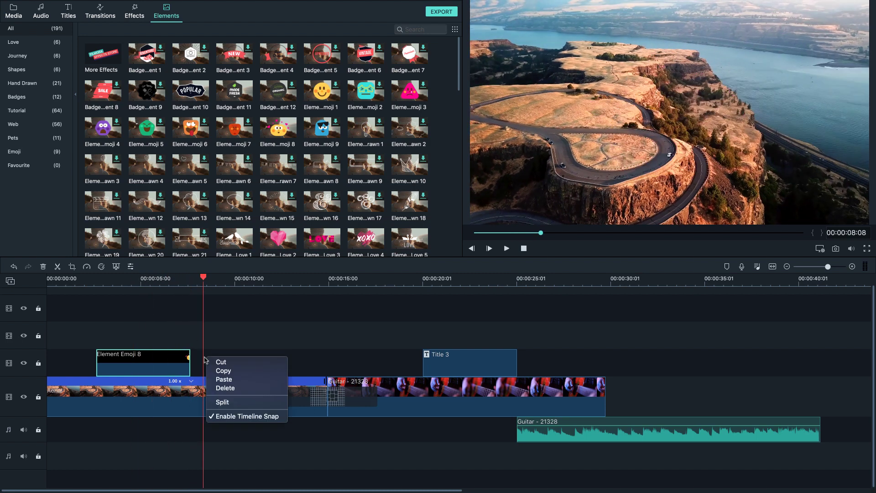
pyautogui.click(235, 379)
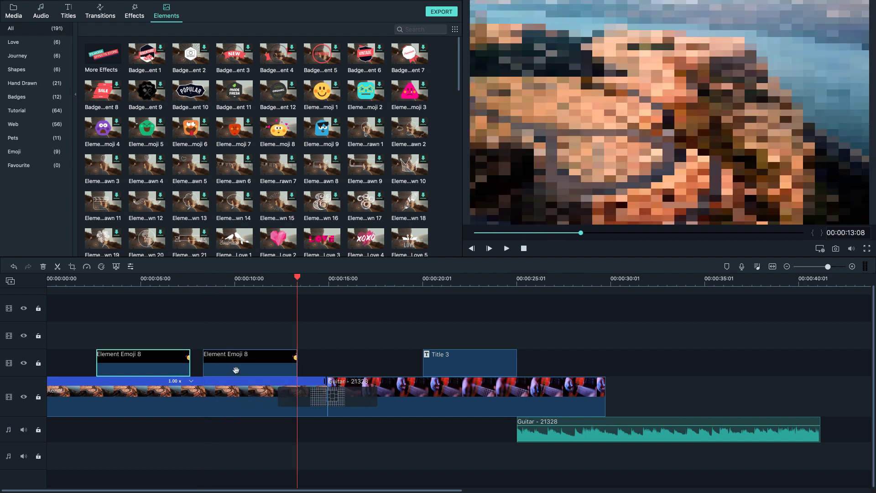
# Step: Move the pasted emoji clip directly against the end of the first one, and preview the frame at 00:00:06:12
pyautogui.click(222, 358)
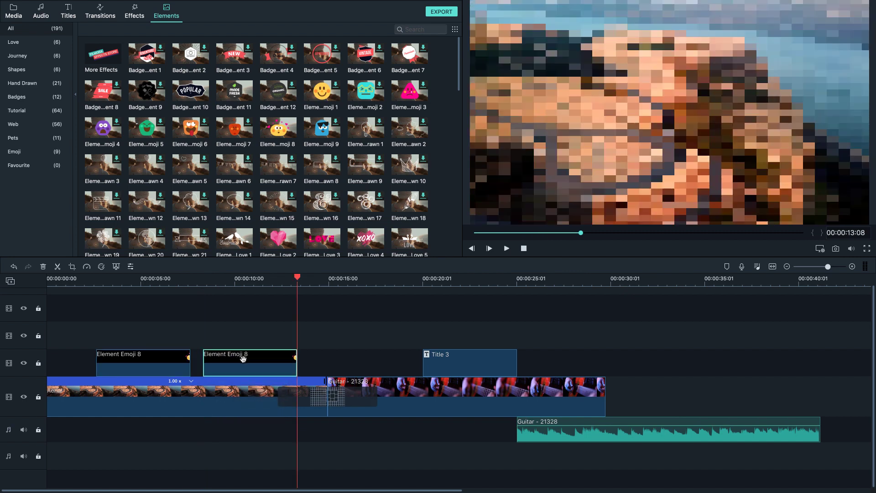
pyautogui.moveTo(240, 358); pyautogui.dragTo(232, 359)
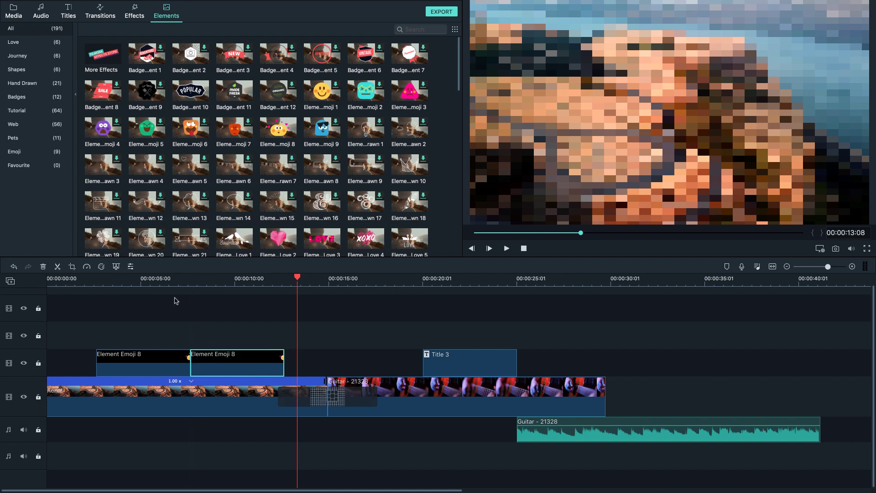
pyautogui.click(168, 282)
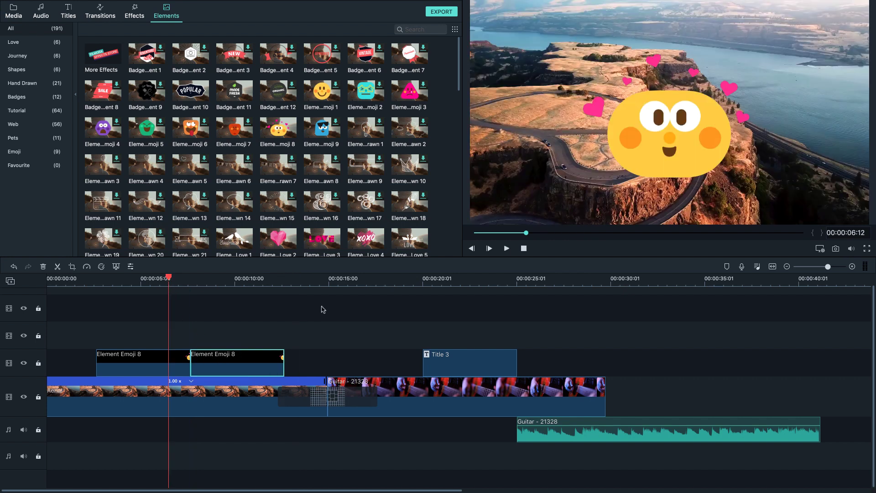
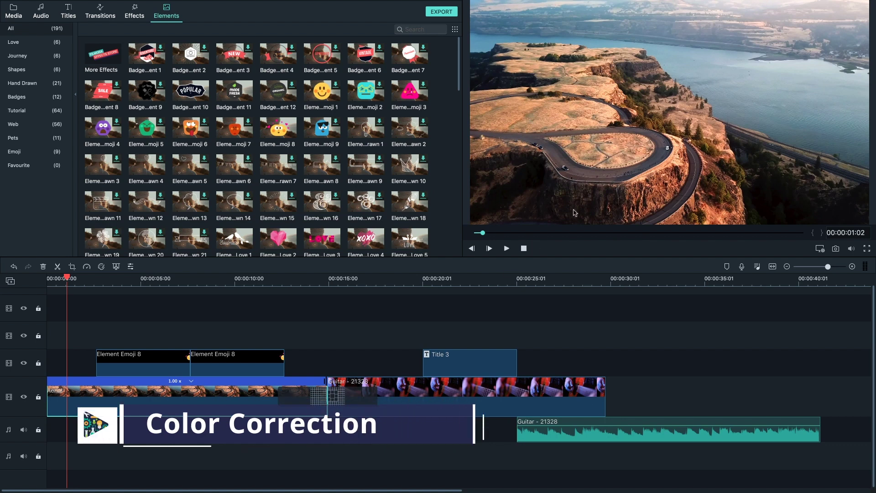
# Step: Show the project media, open Advanced Color Correction for the Aerial clip, and set White Balance temperature to 38 and tint to 7
pyautogui.click(13, 12)
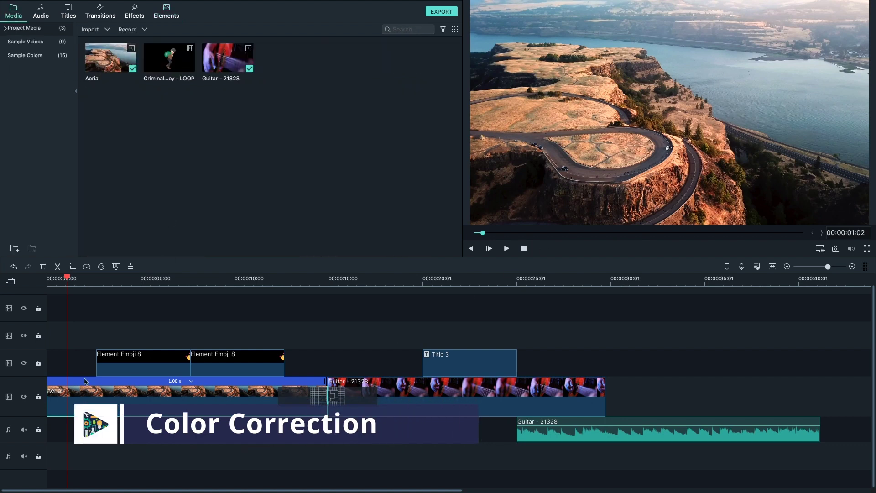
pyautogui.click(101, 266)
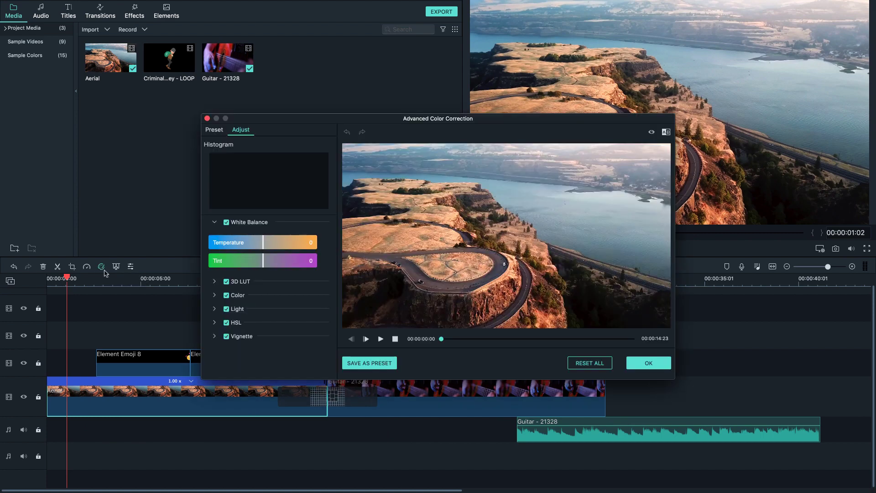
pyautogui.moveTo(415, 121); pyautogui.dragTo(403, 100)
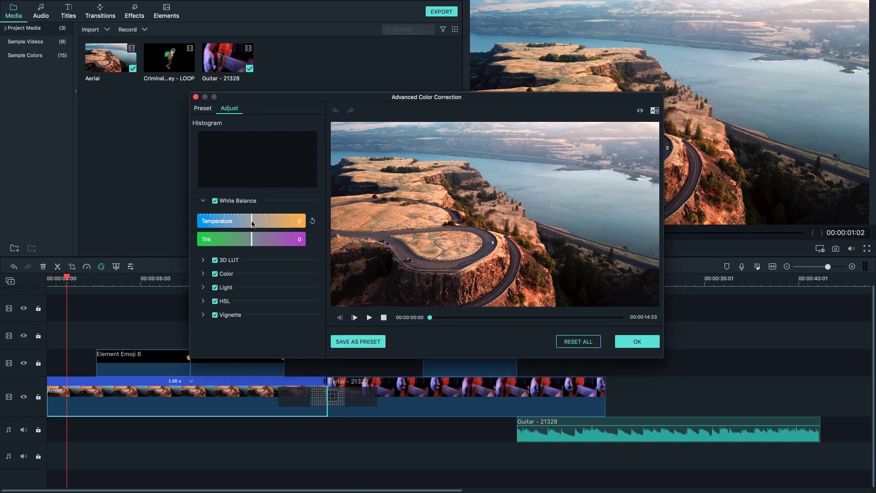
pyautogui.moveTo(252, 223); pyautogui.dragTo(255, 241)
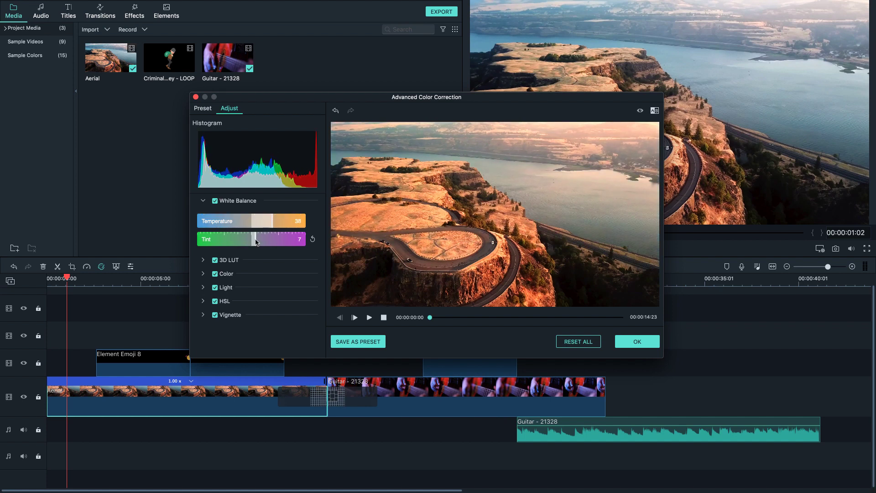
# Step: In the Color adjustments, set contrast to -49, vibrance to -48 and saturation to -50
pyautogui.click(203, 274)
pyautogui.scroll(-2, 229, 288)
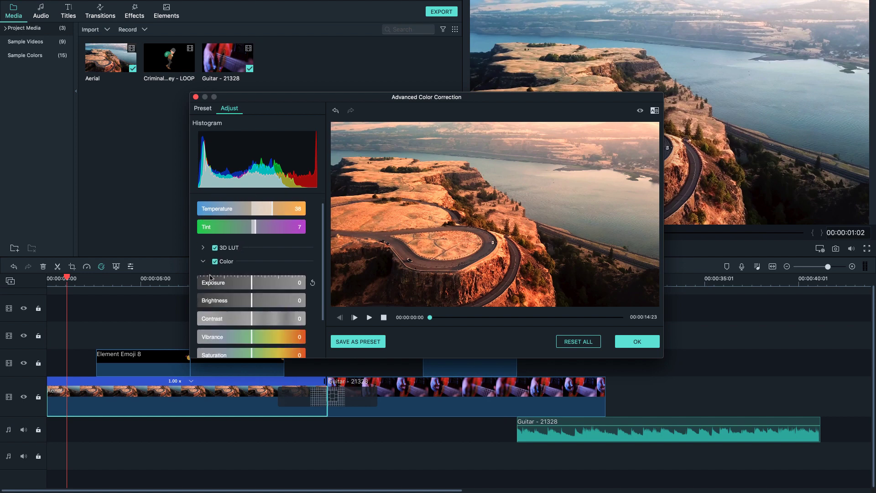
pyautogui.moveTo(252, 301); pyautogui.dragTo(225, 333)
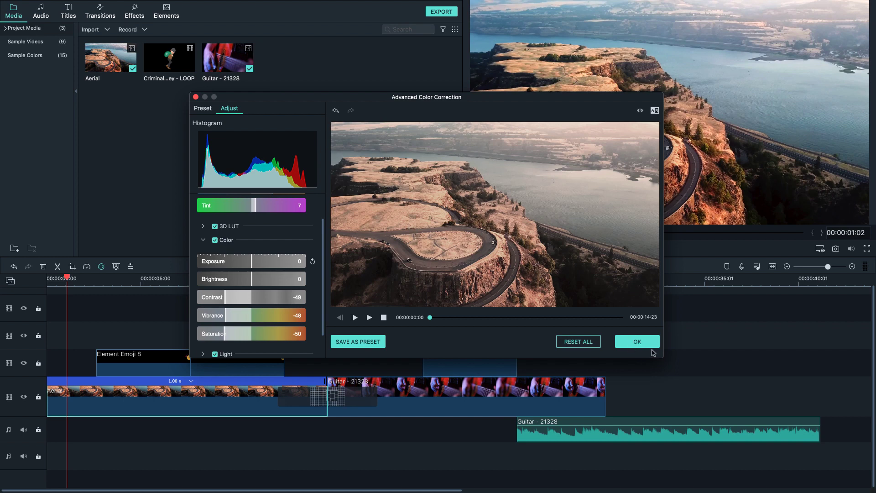
# Step: Browse the color correction presets, try Batman and Game of Thrones, and apply Harry Potter to the Aerial clip
pyautogui.click(203, 109)
pyautogui.scroll(-5, 274, 228)
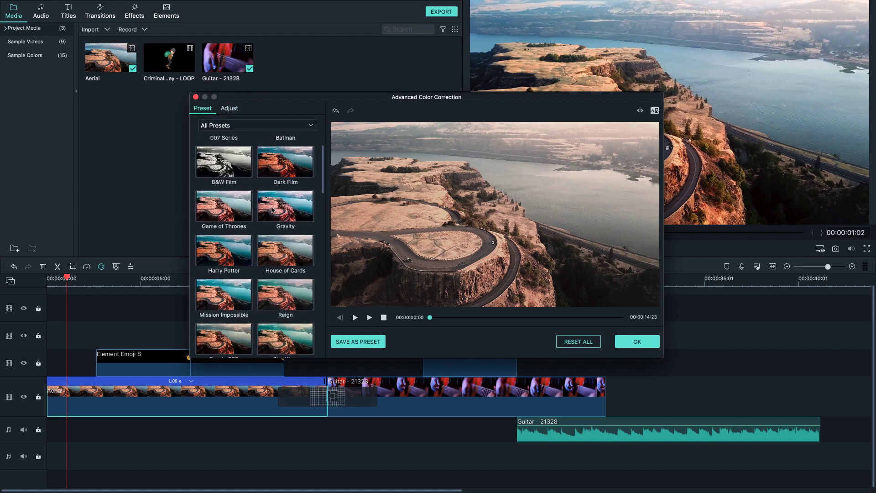
pyautogui.scroll(5, 280, 251)
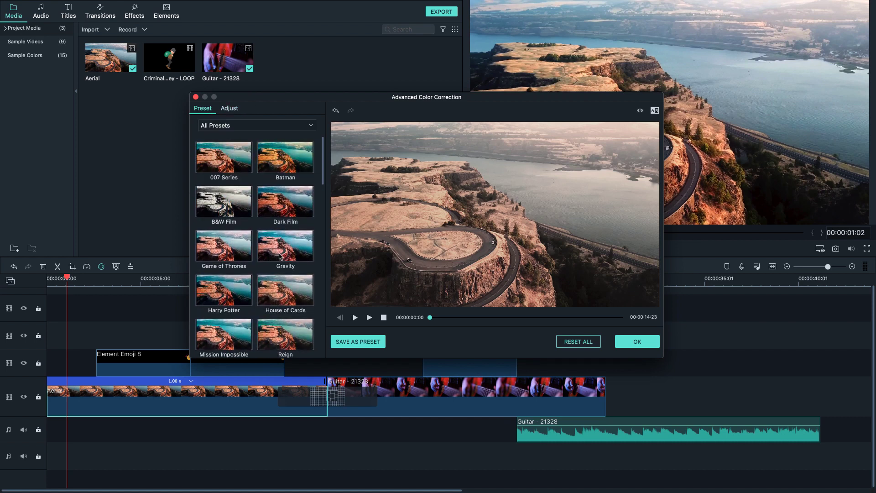
pyautogui.scroll(-3, 263, 191)
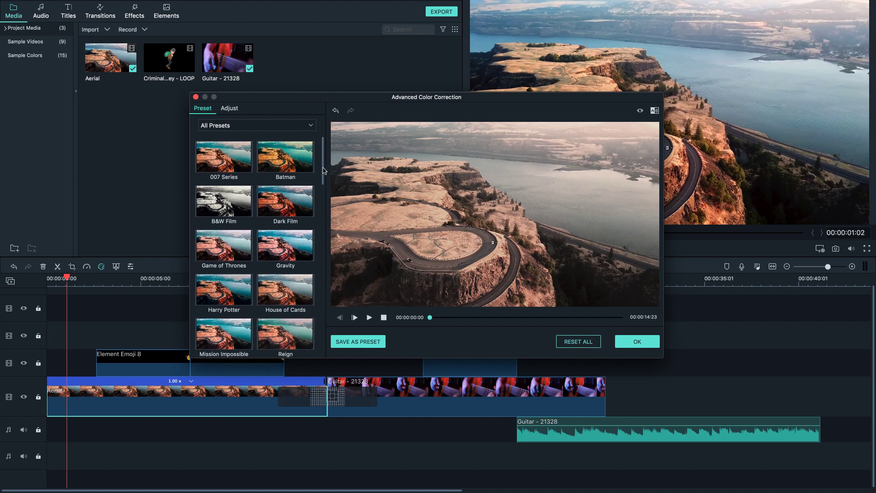
pyautogui.scroll(3, 268, 209)
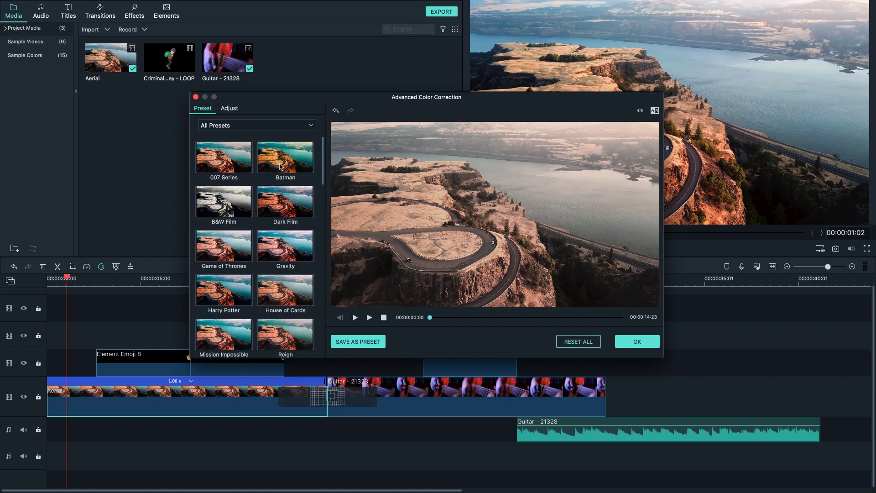
pyautogui.click(280, 166)
pyautogui.click(221, 248)
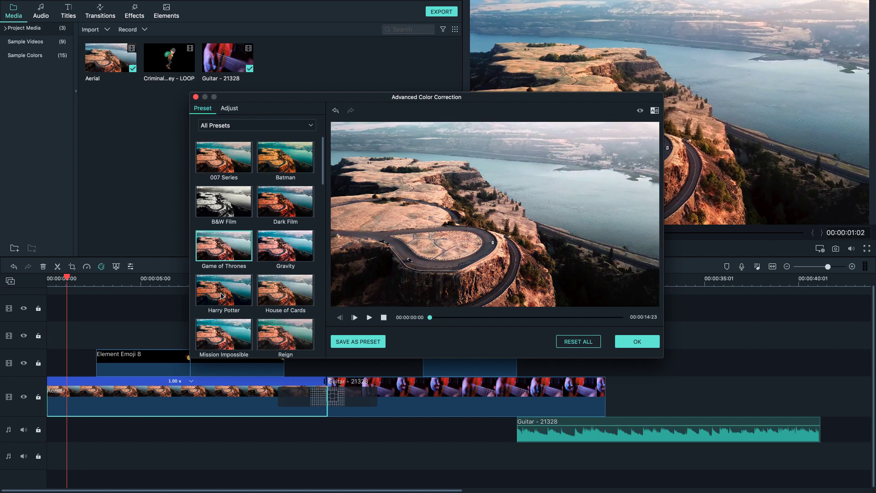
pyautogui.click(221, 296)
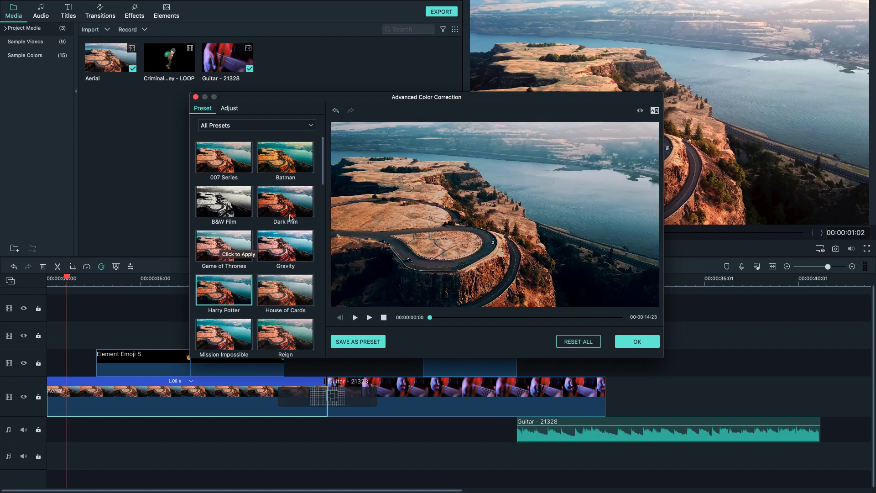
# Step: Compare the Aerial clip with and without the Harry Potter correction, and set the comparison to Split View-Left/Right
pyautogui.click(637, 114)
pyautogui.click(639, 113)
pyautogui.click(639, 113)
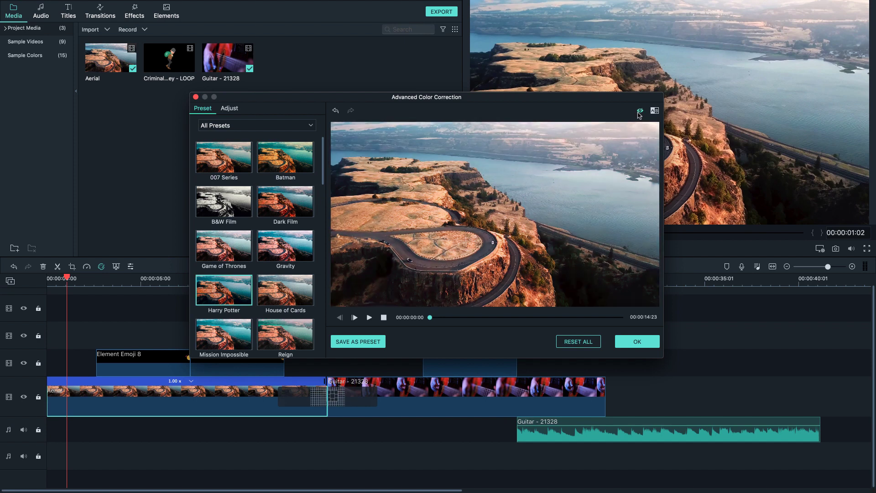
pyautogui.click(640, 113)
pyautogui.click(640, 114)
pyautogui.click(640, 114)
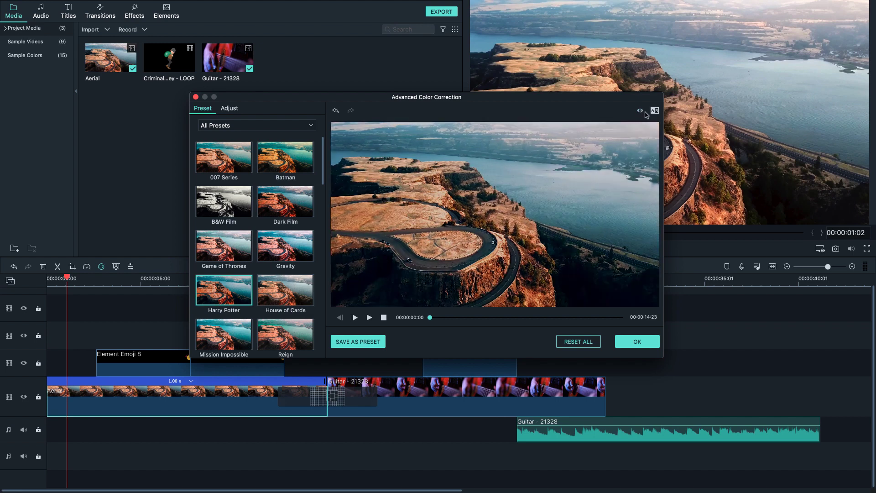
pyautogui.click(654, 111)
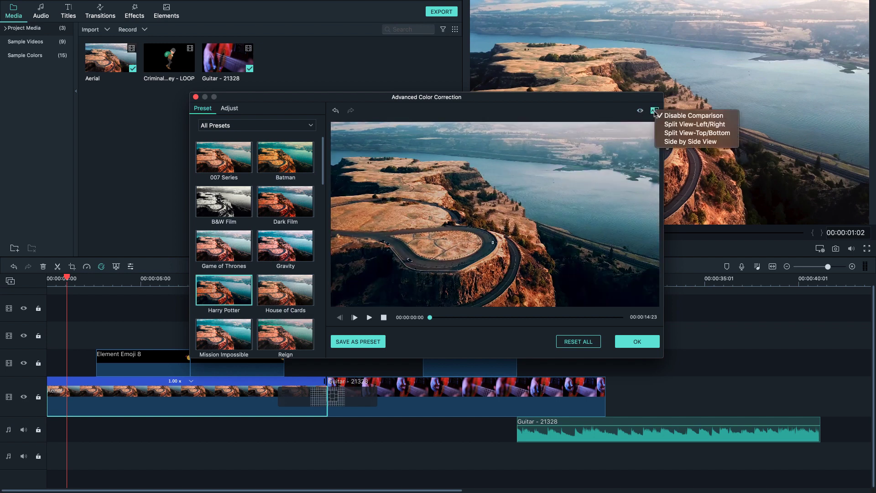
pyautogui.click(692, 124)
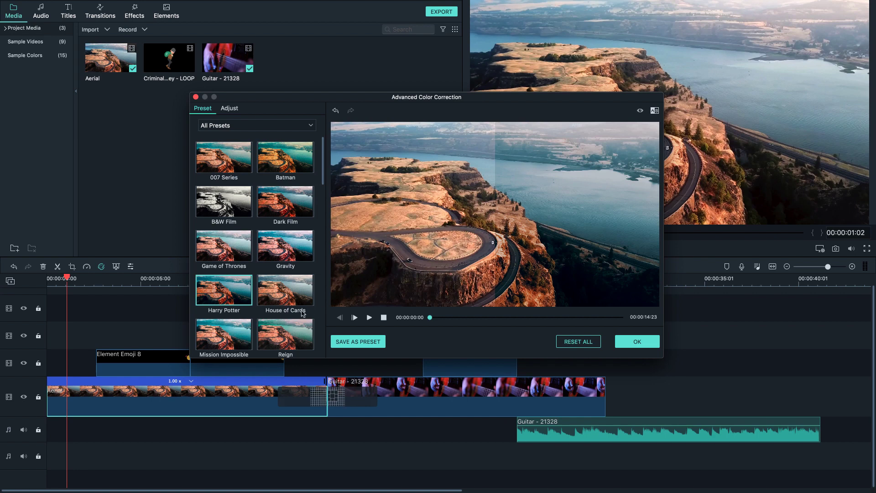
# Step: Try the House of Cards and Dark Film presets, and apply the Batman preset to the Aerial clip
pyautogui.click(293, 294)
pyautogui.click(301, 206)
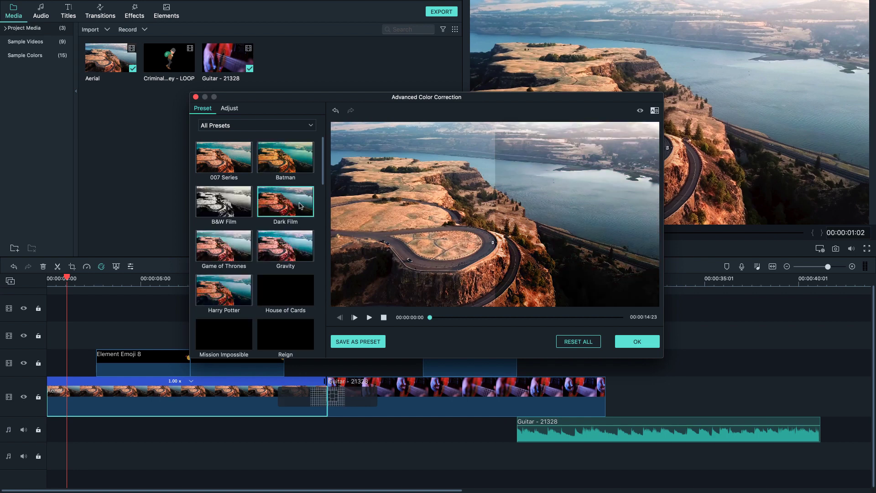
pyautogui.click(283, 163)
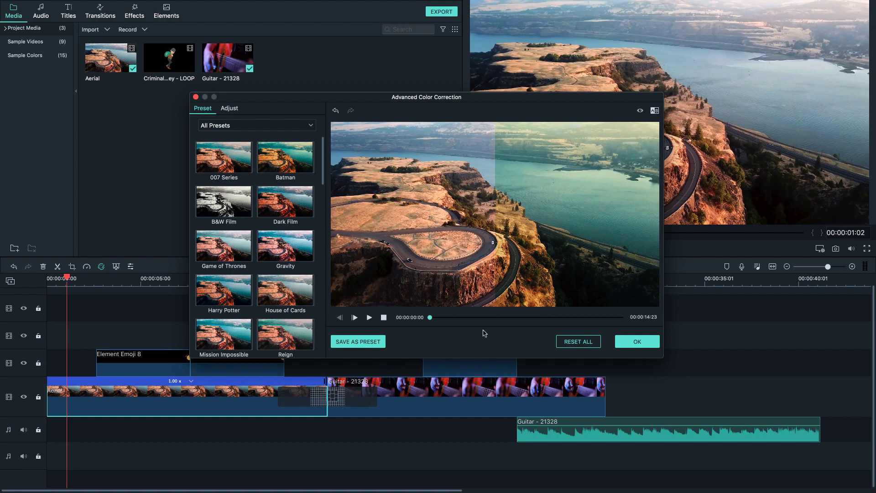
pyautogui.click(632, 342)
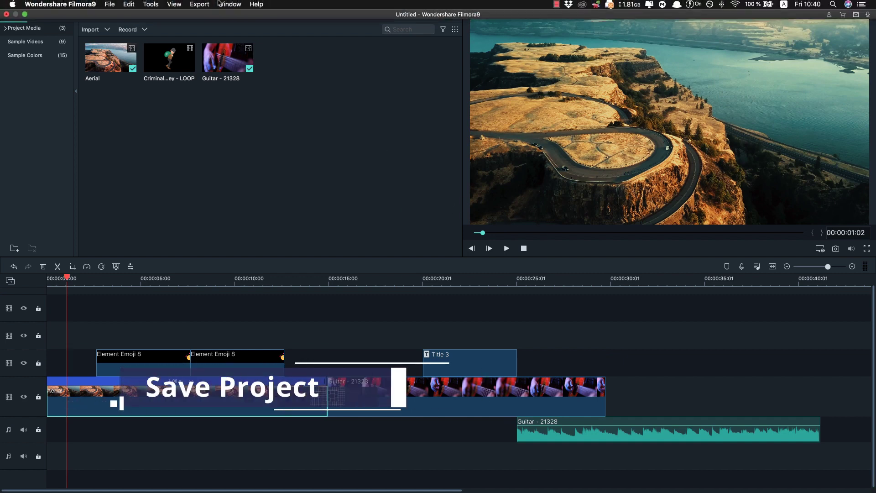
pyautogui.click(111, 5)
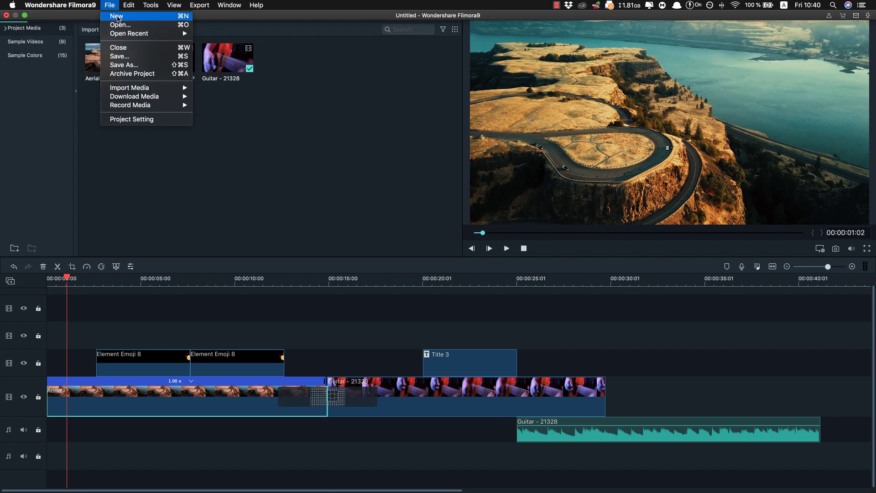
pyautogui.click(120, 57)
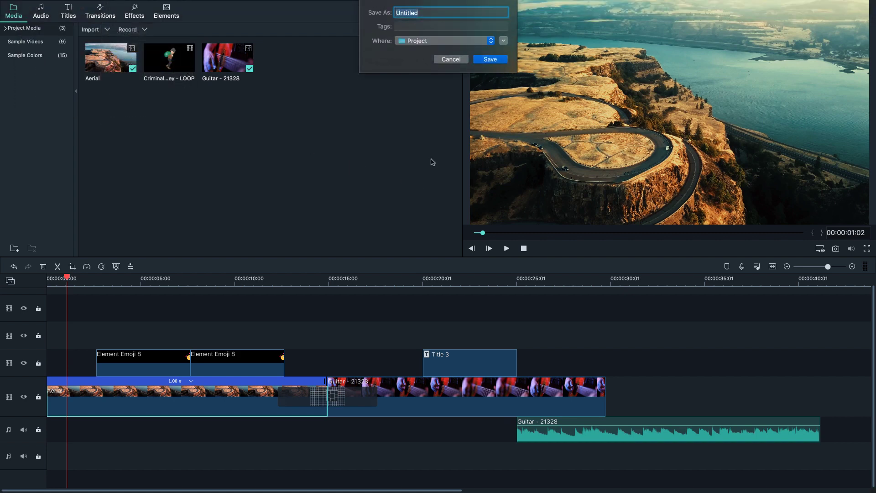
pyautogui.click(451, 59)
pyautogui.click(214, 310)
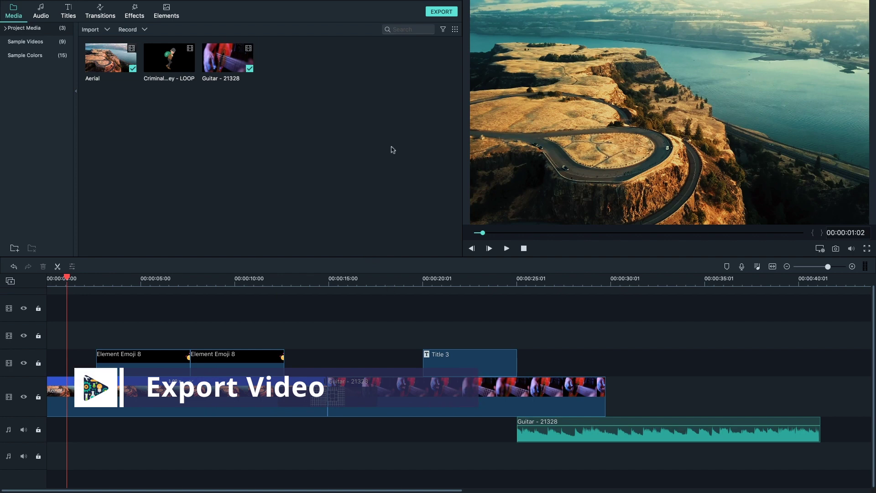
# Step: Open the export options, view the YouTube upload settings, and choose MP4 as the output format
pyautogui.click(441, 12)
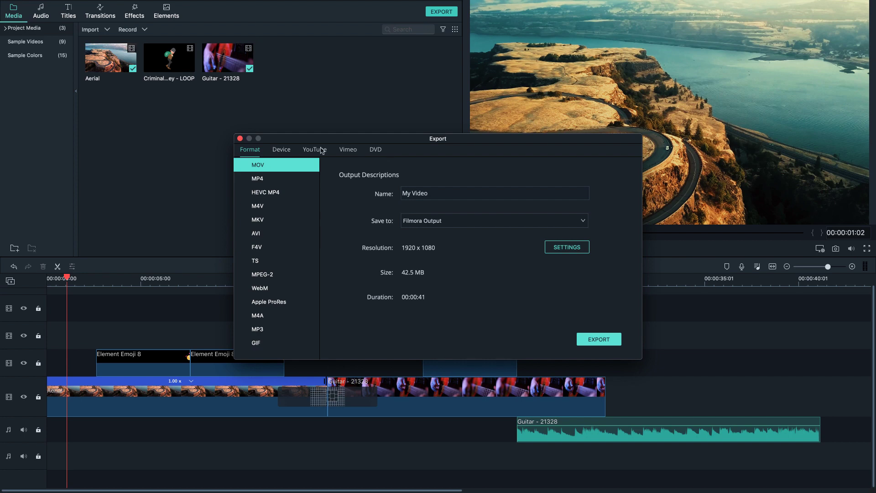
pyautogui.click(316, 150)
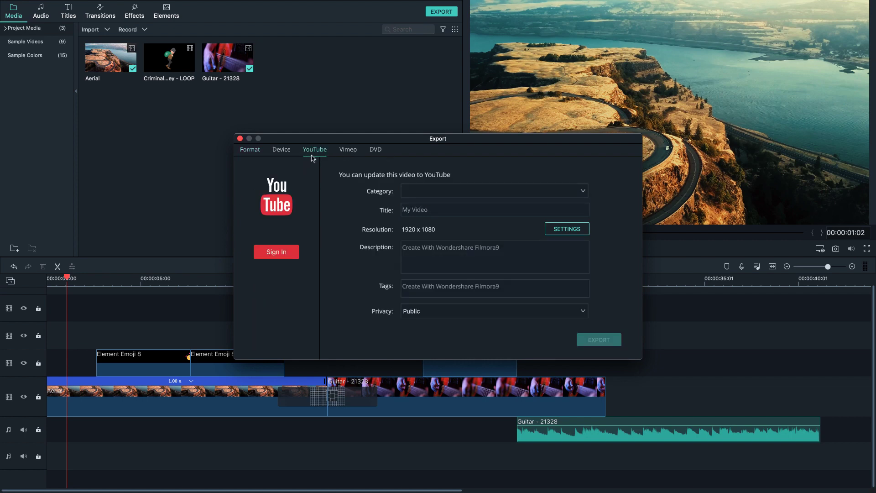
pyautogui.click(255, 154)
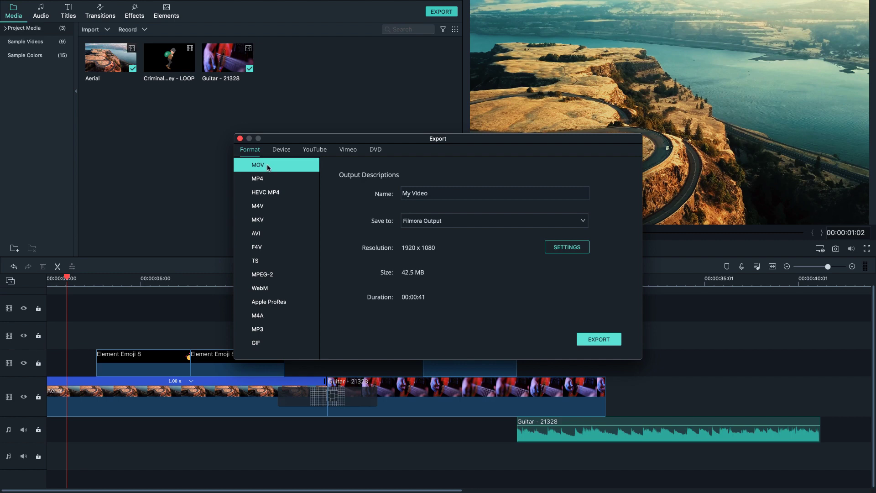
pyautogui.click(273, 183)
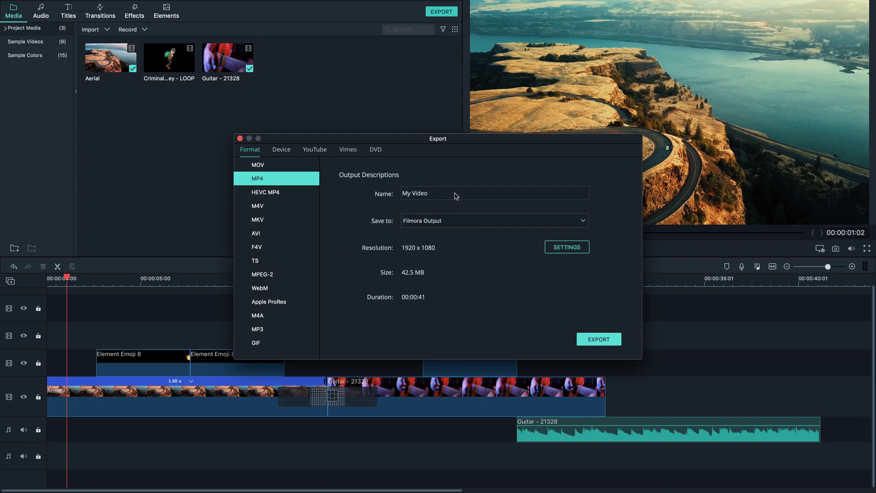
# Step: Examine the MP4 export's output name, save location choices, and video and audio encoding settings
pyautogui.click(422, 193)
pyautogui.tripleClick(407, 193)
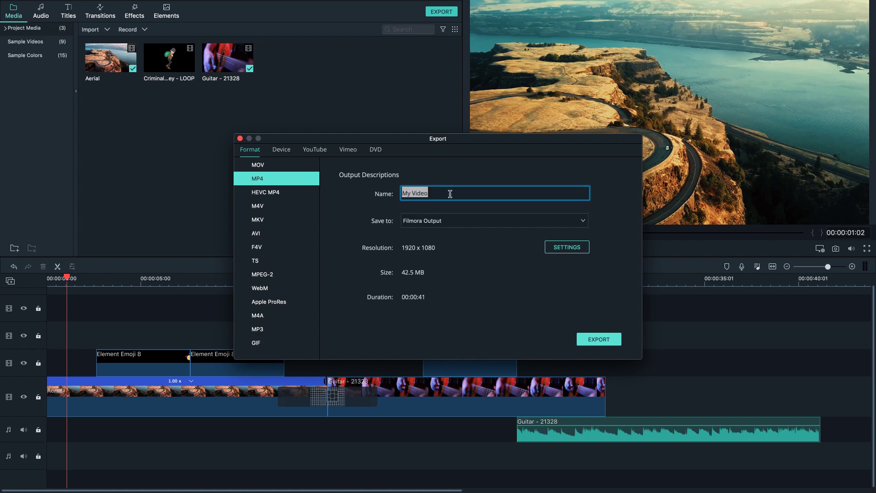
pyautogui.click(529, 223)
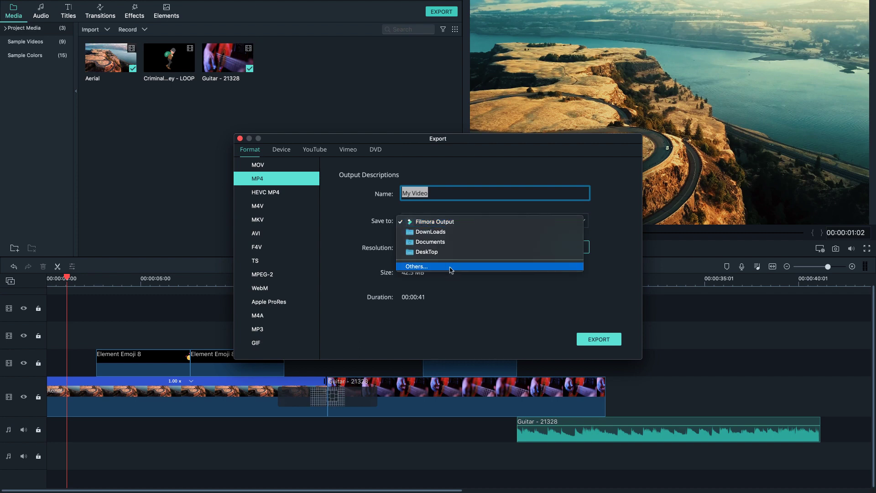
pyautogui.click(492, 301)
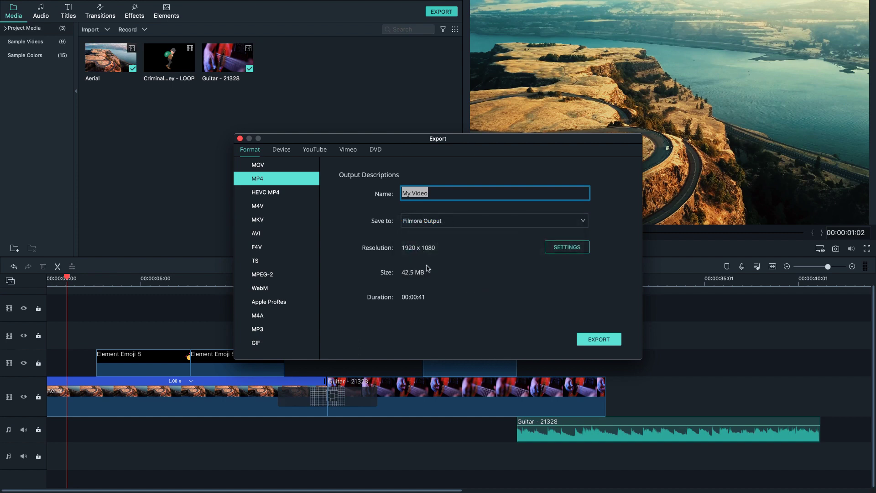
pyautogui.click(567, 247)
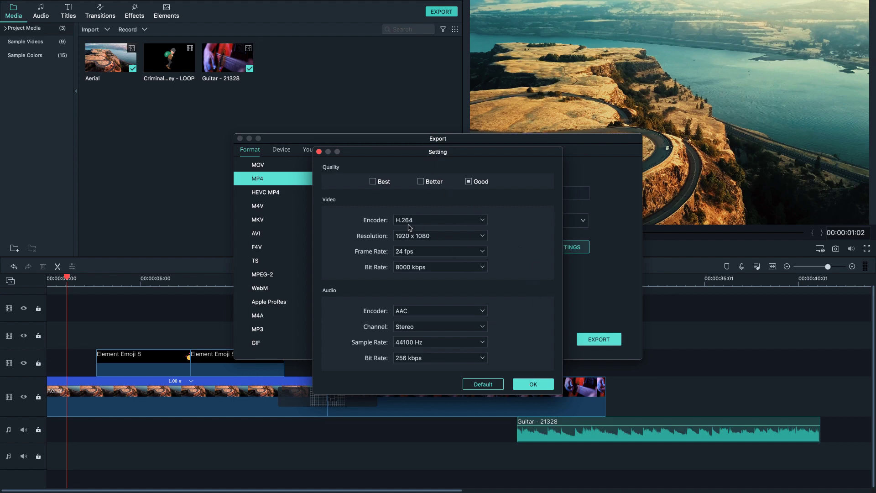
pyautogui.click(537, 385)
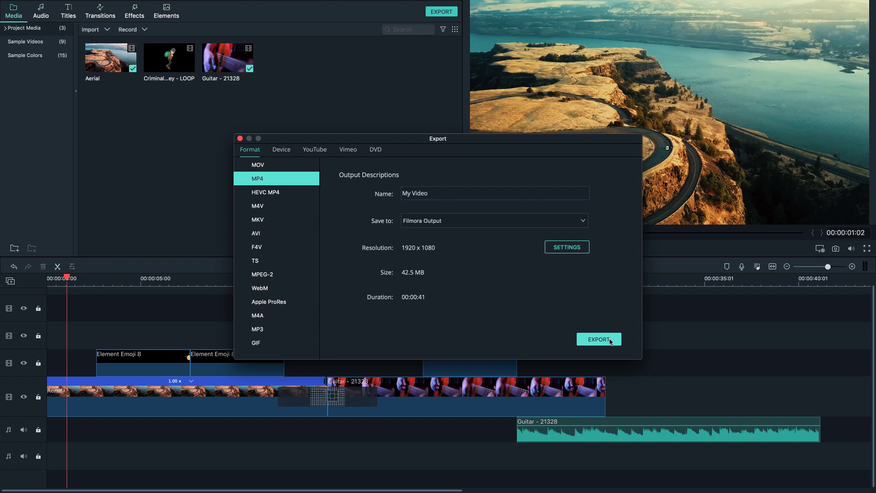
# Step: Start exporting My Video as MP4 and cancel the export while it is running
pyautogui.click(584, 340)
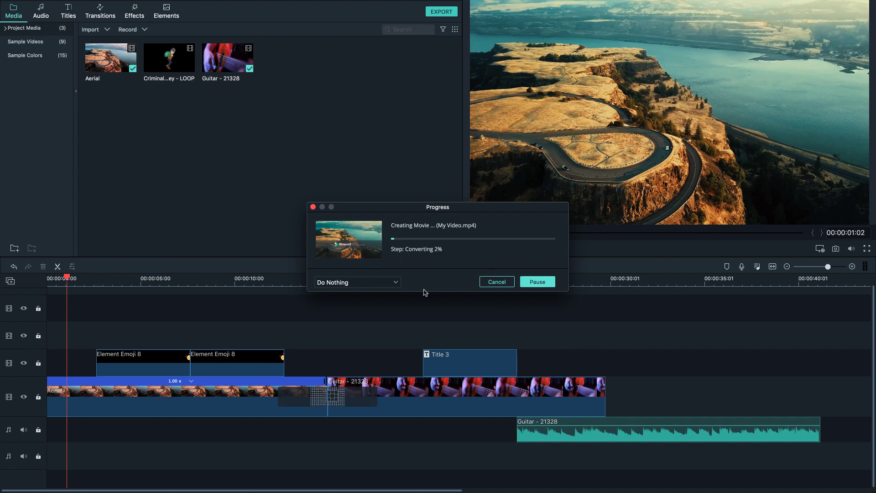
pyautogui.click(525, 284)
pyautogui.click(497, 282)
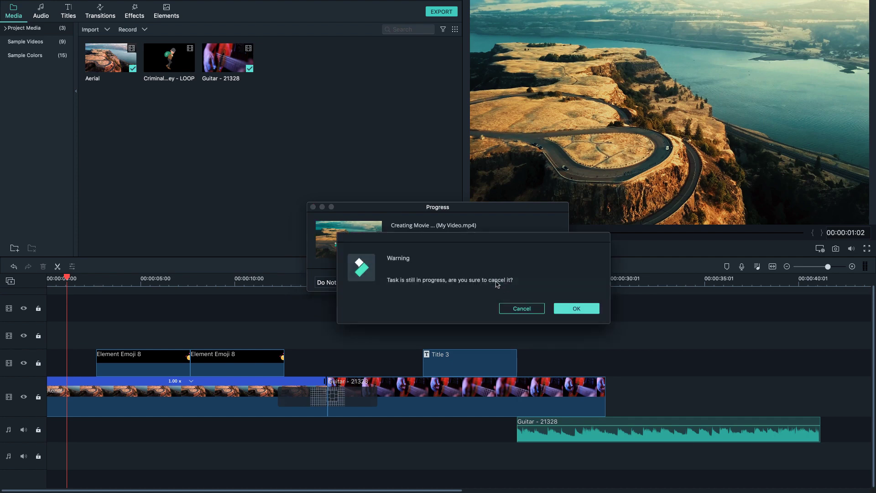
pyautogui.click(572, 310)
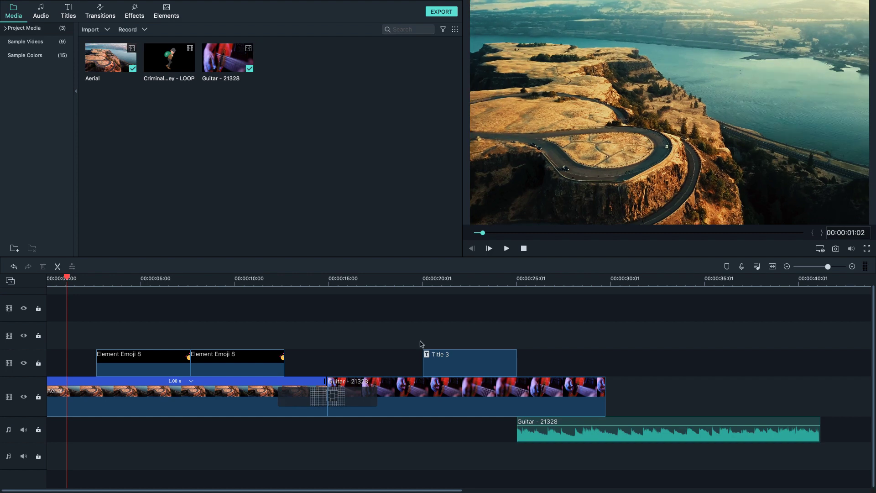
# Step: Preview the Criminal LOOP clip from the project media
pyautogui.click(158, 55)
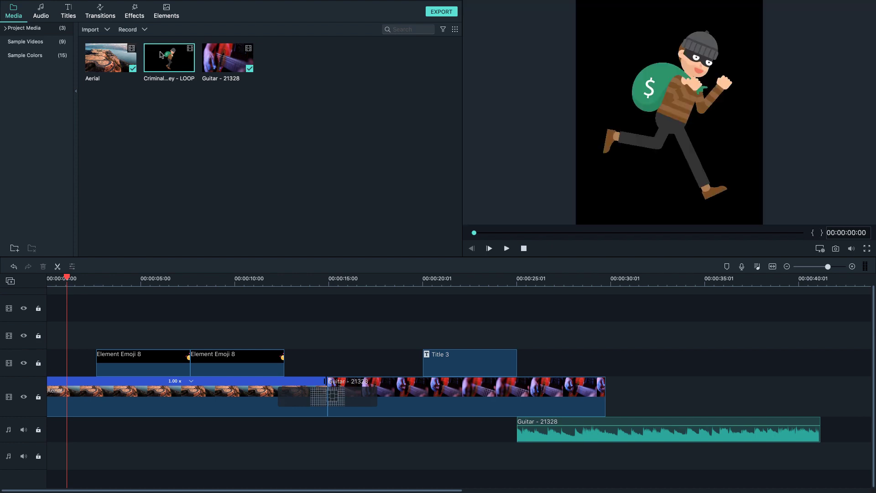